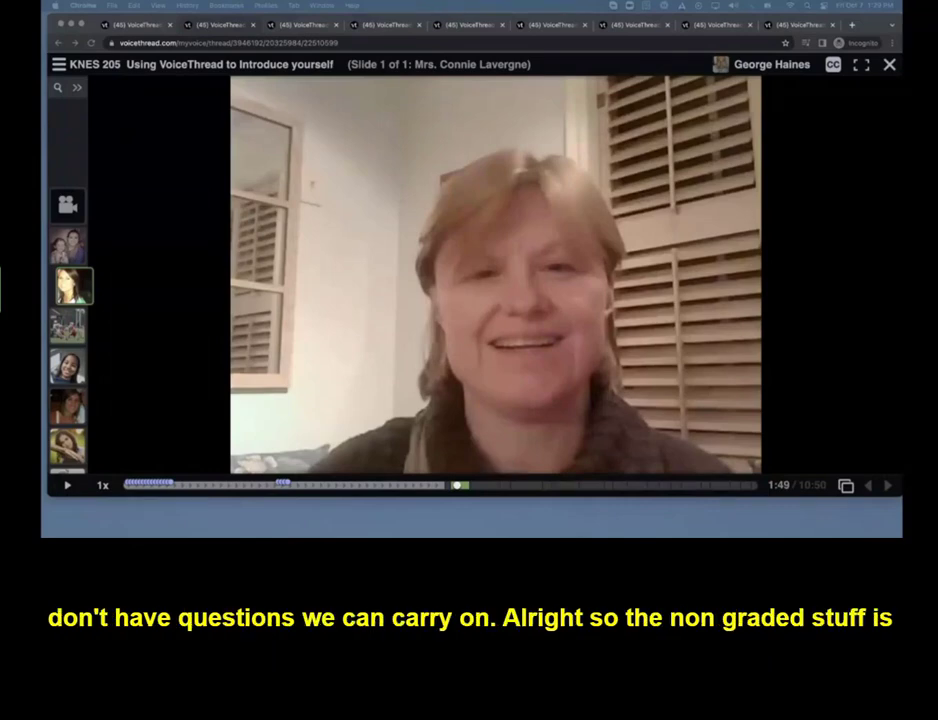
Switch to the Canvas course window and start a new External Tool assignment named "Lecture 1- graded" in the Assignments group
drag(937, 94, 387, 28)
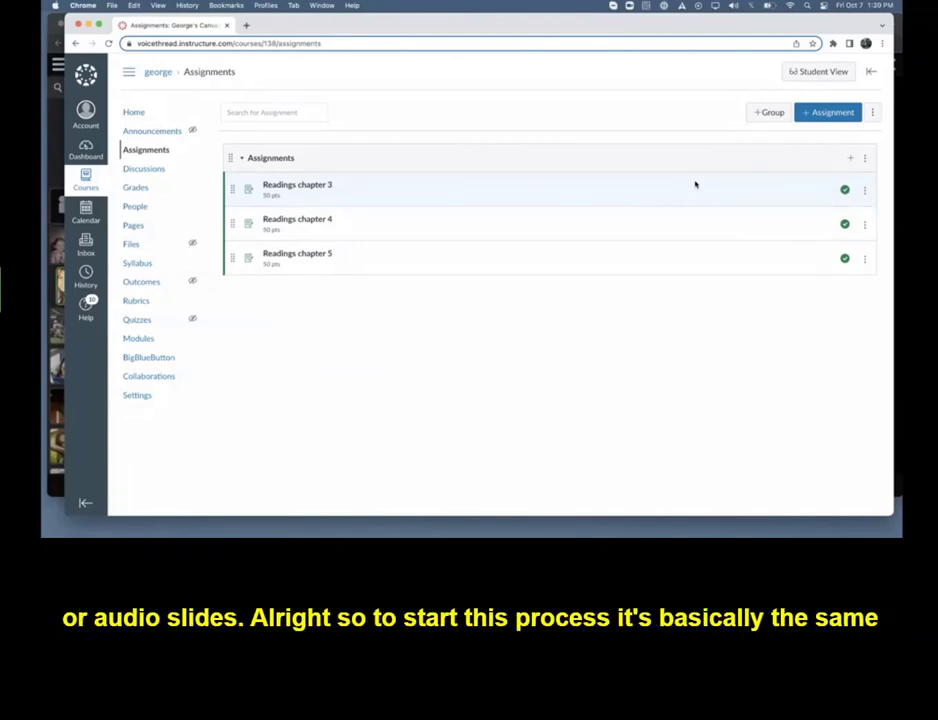
click(850, 162)
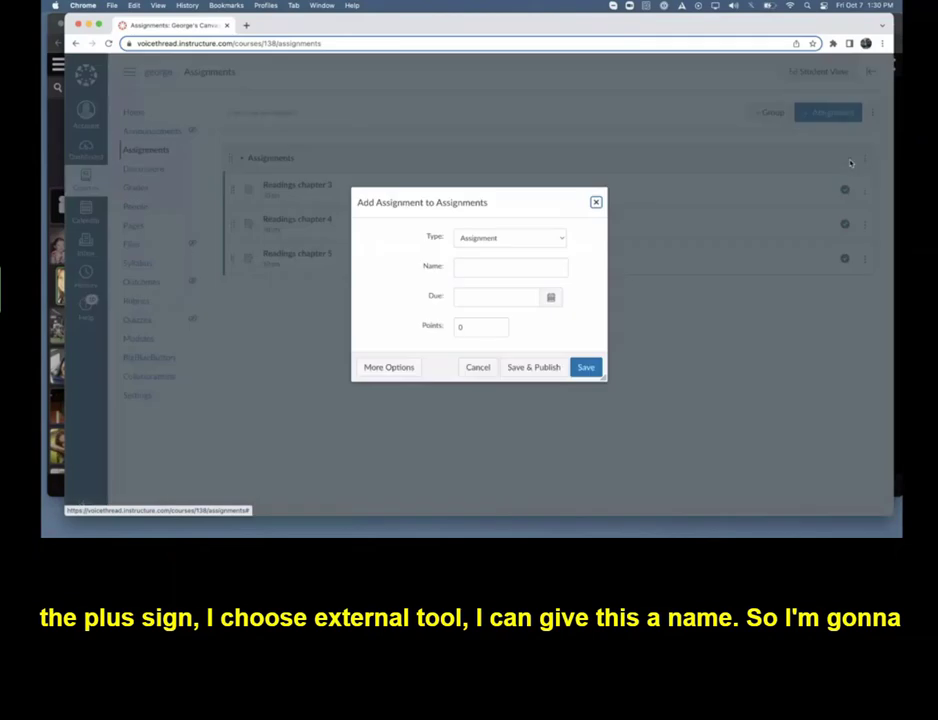
click(508, 238)
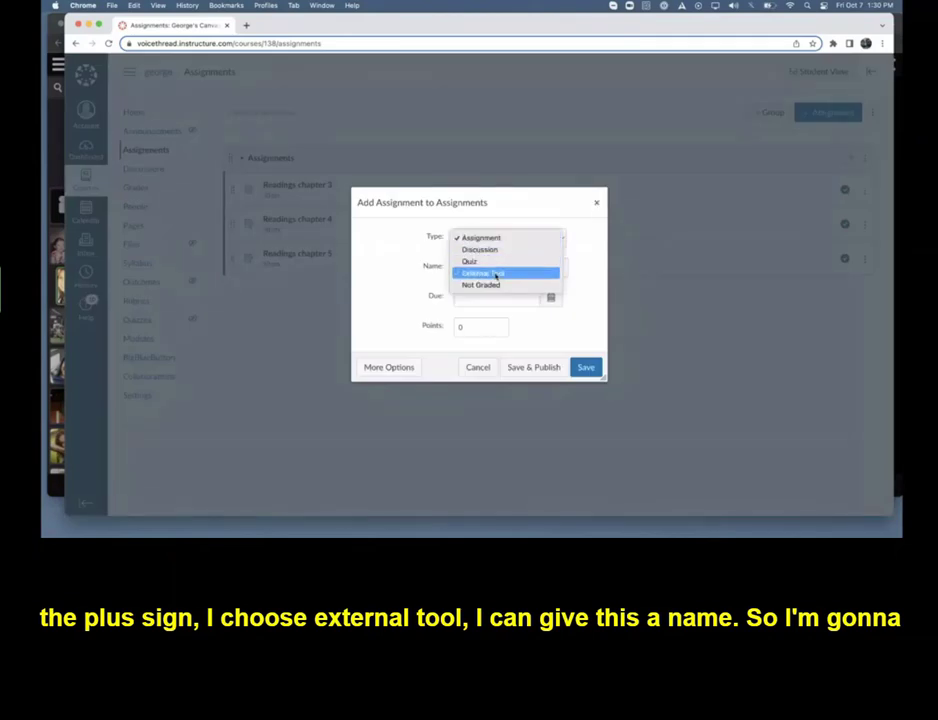
click(496, 273)
click(472, 269)
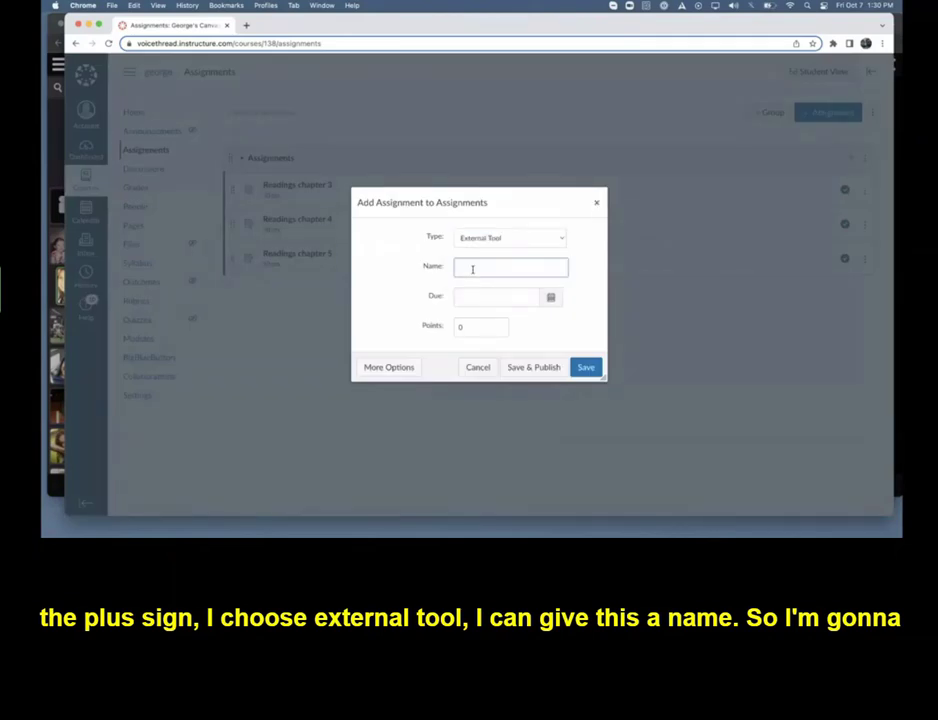
text(Lecture 1)
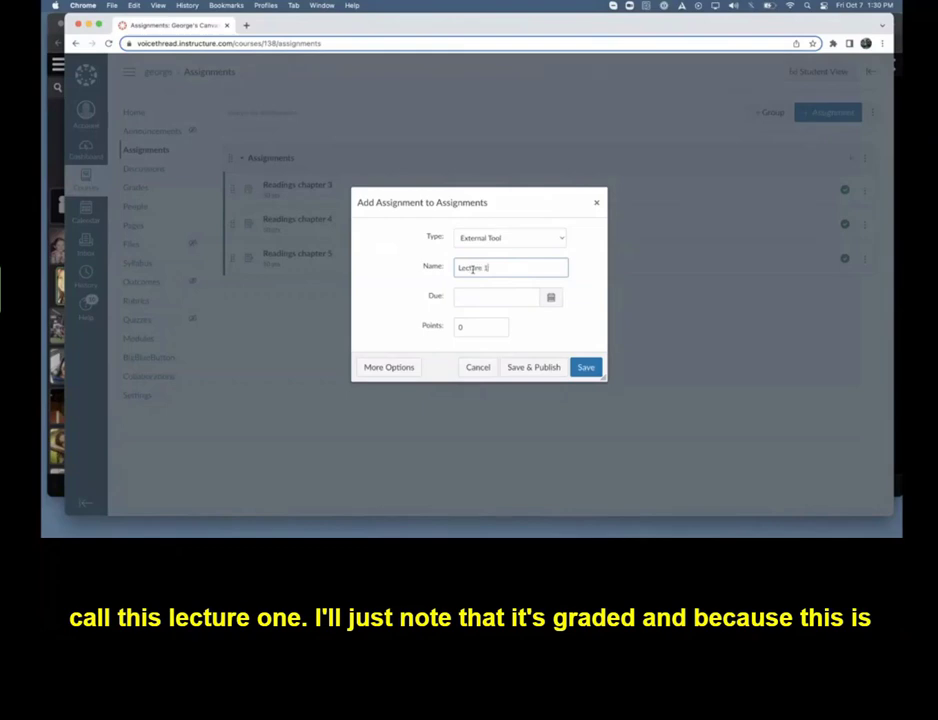
text( - grad)
text(ed)
Make the assignment worth 5 points and open its full editing options
click(470, 326)
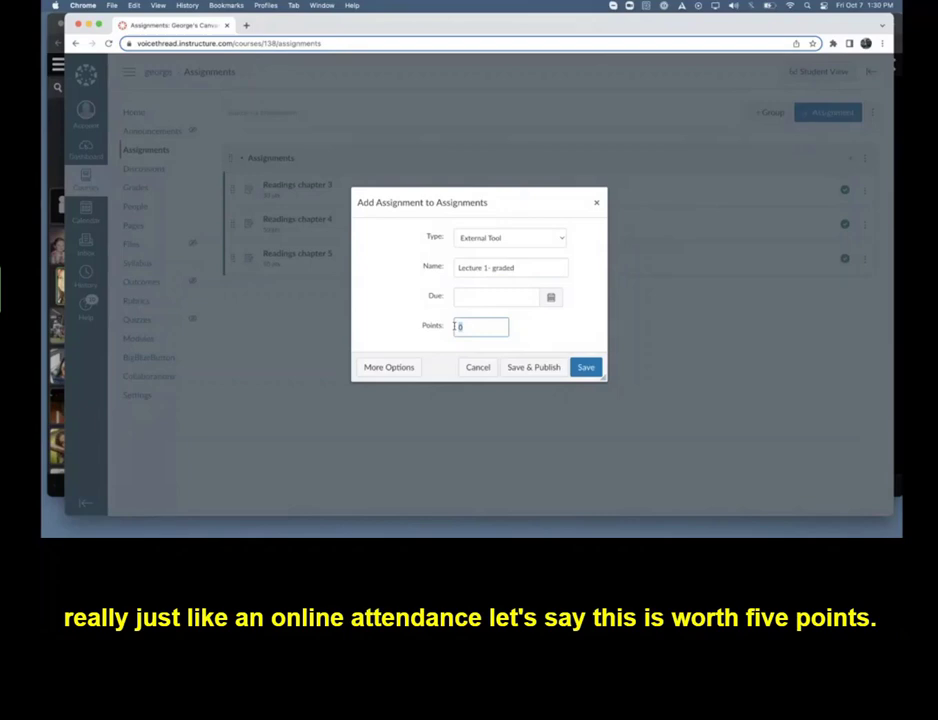
text(5)
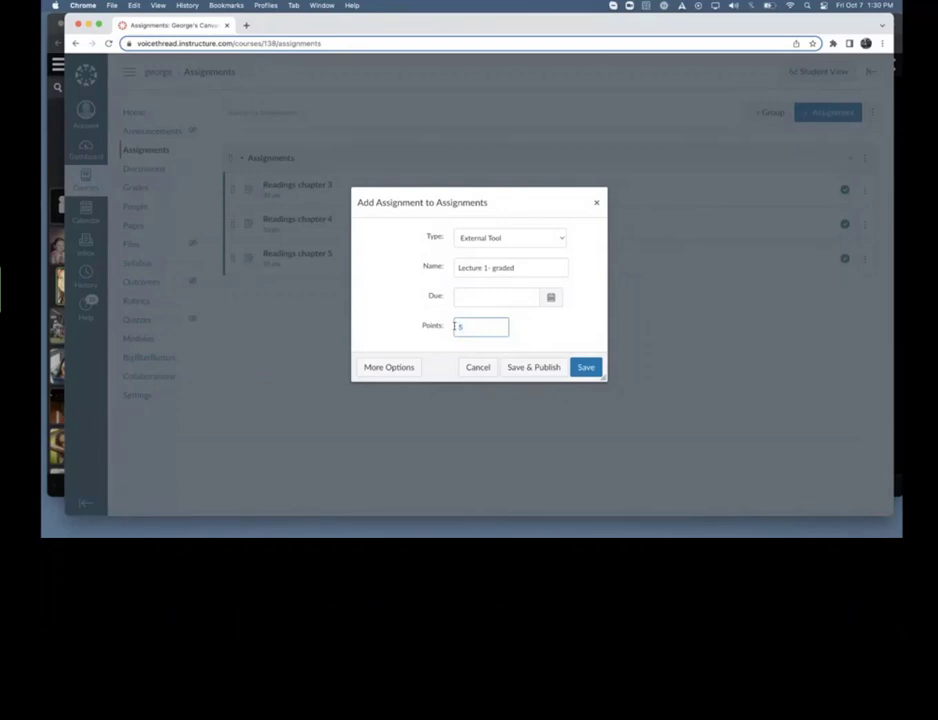
click(402, 341)
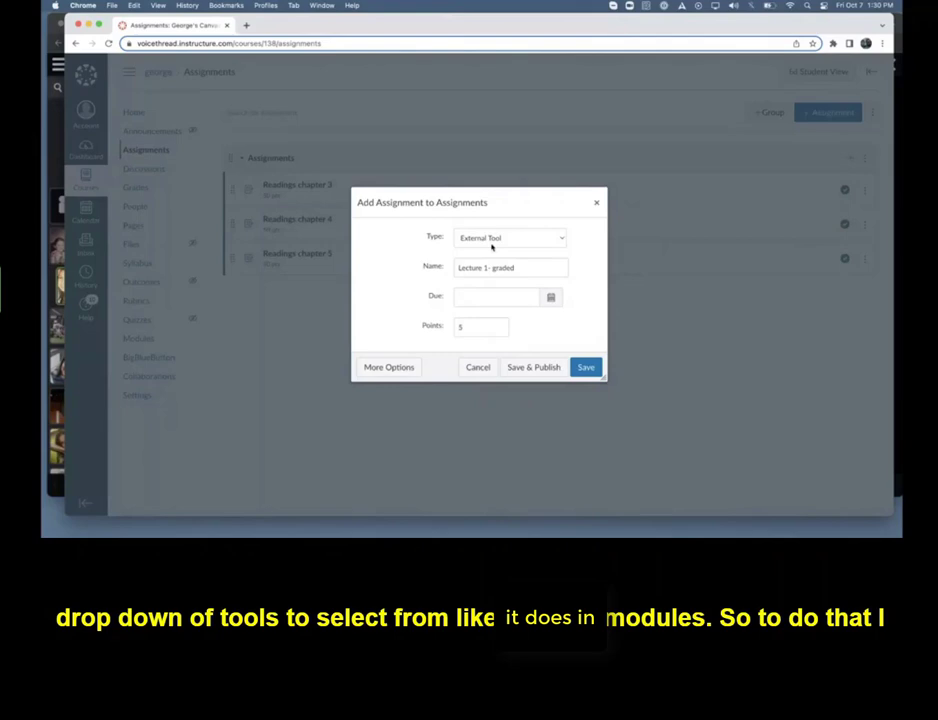
click(394, 367)
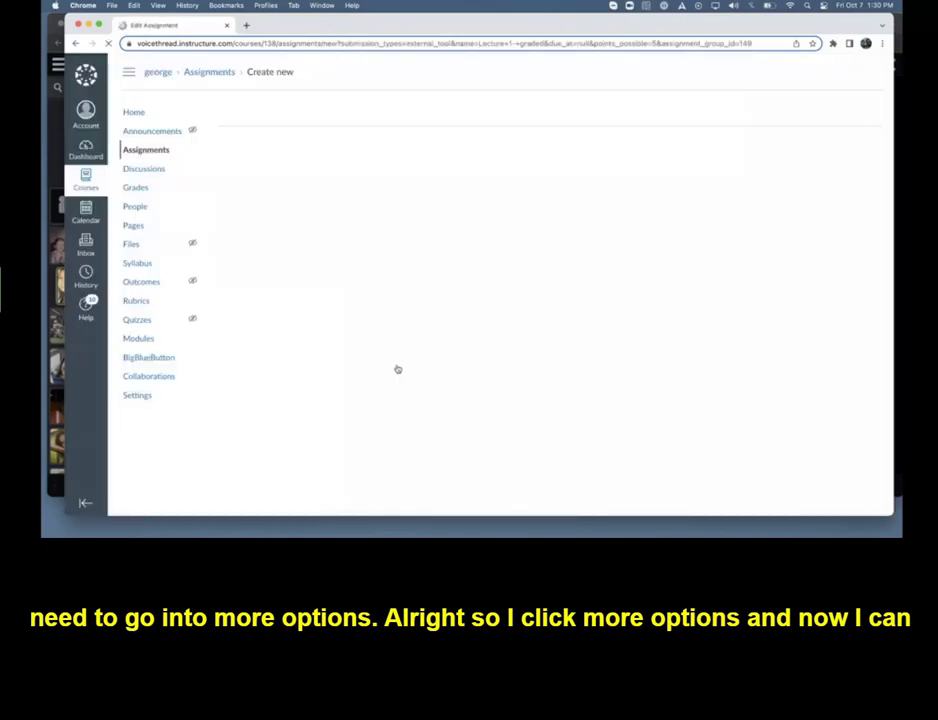
Find the VoiceThread production tool for the submission type and enlarge its link resource dialog
scroll(397, 370, down, 3)
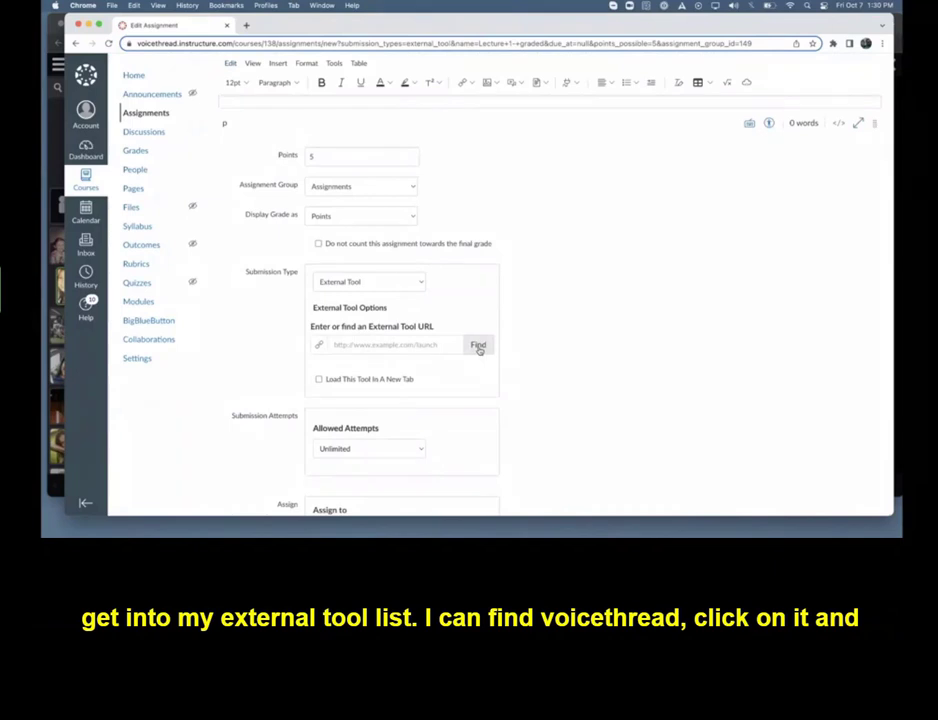
click(479, 346)
scroll(467, 328, down, 2)
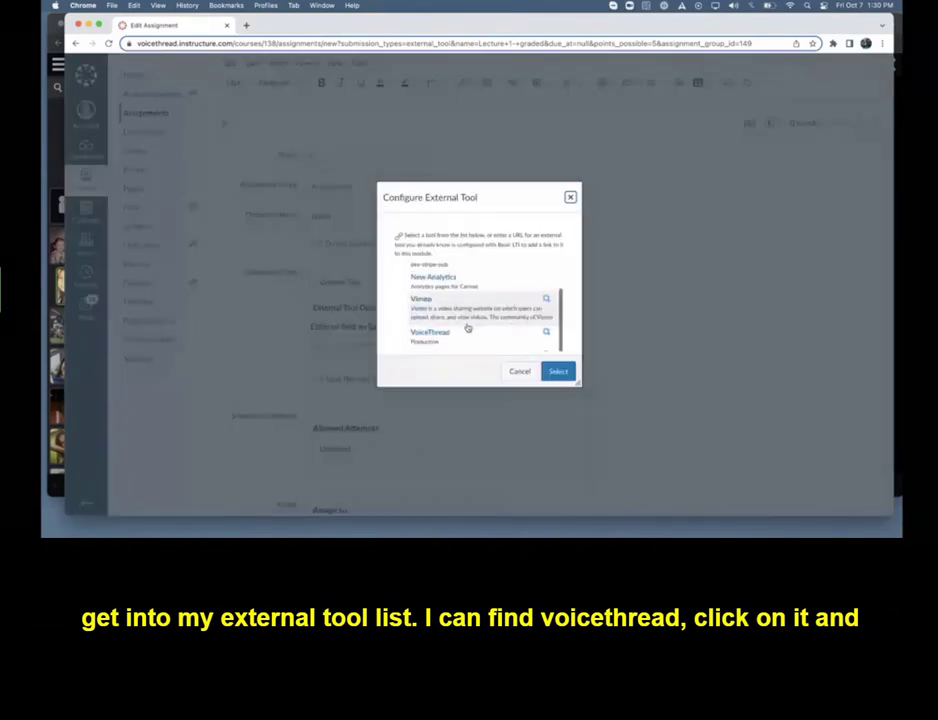
click(446, 333)
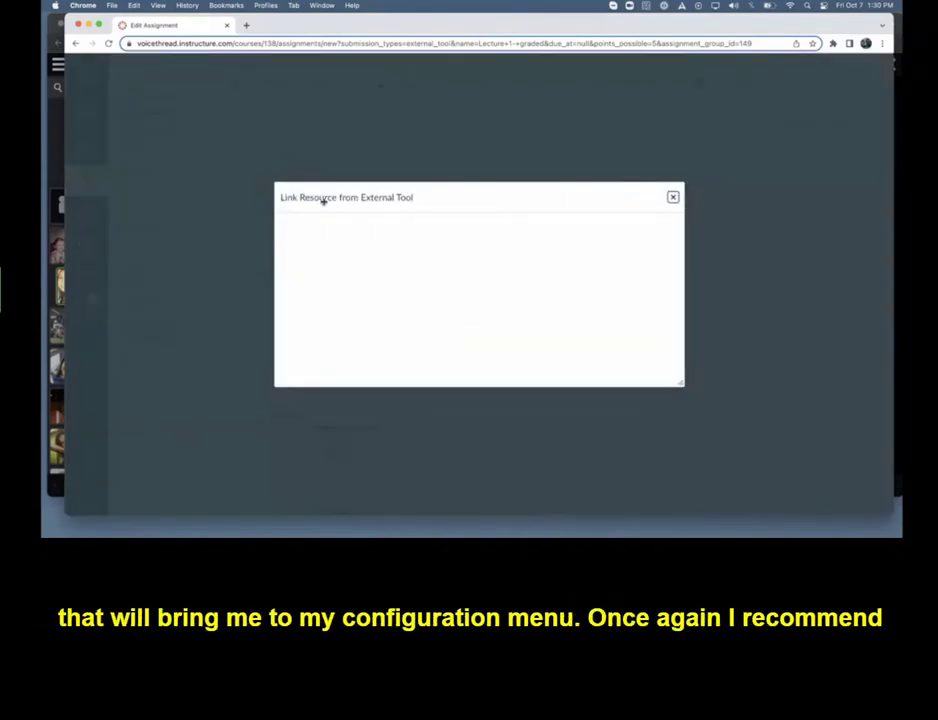
drag(323, 200, 300, 97)
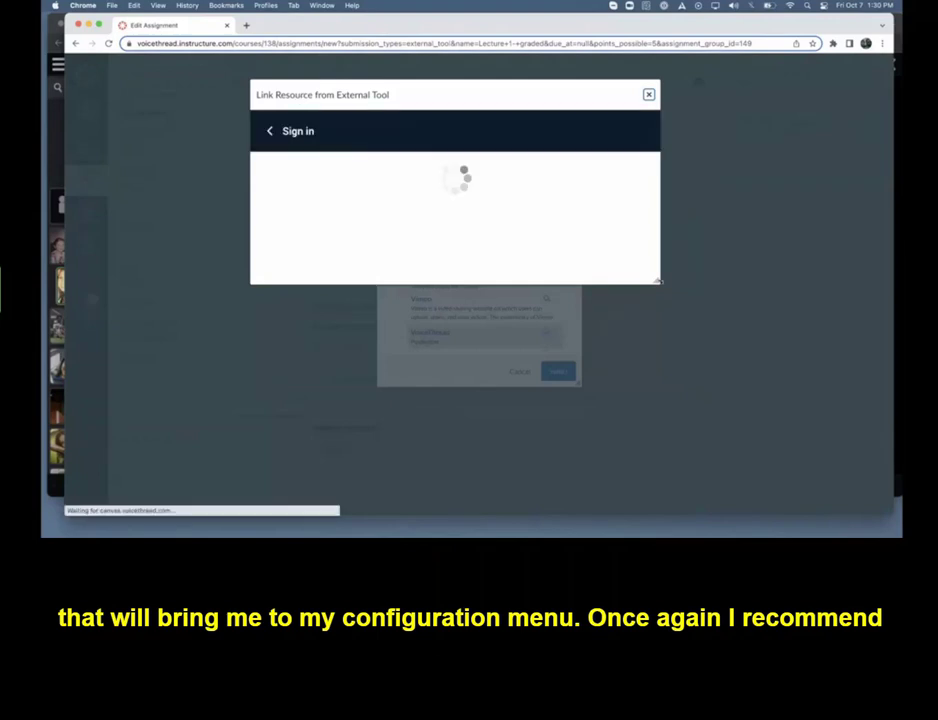
drag(658, 281, 756, 477)
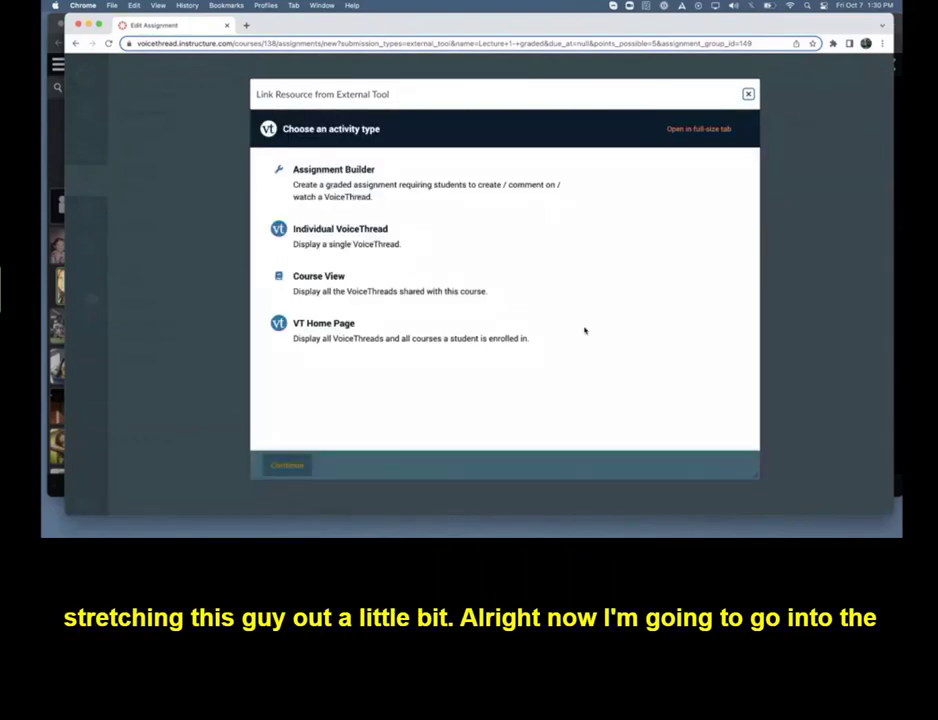
Choose Assignment Builder as the activity type and set up a Watch assignment
click(347, 185)
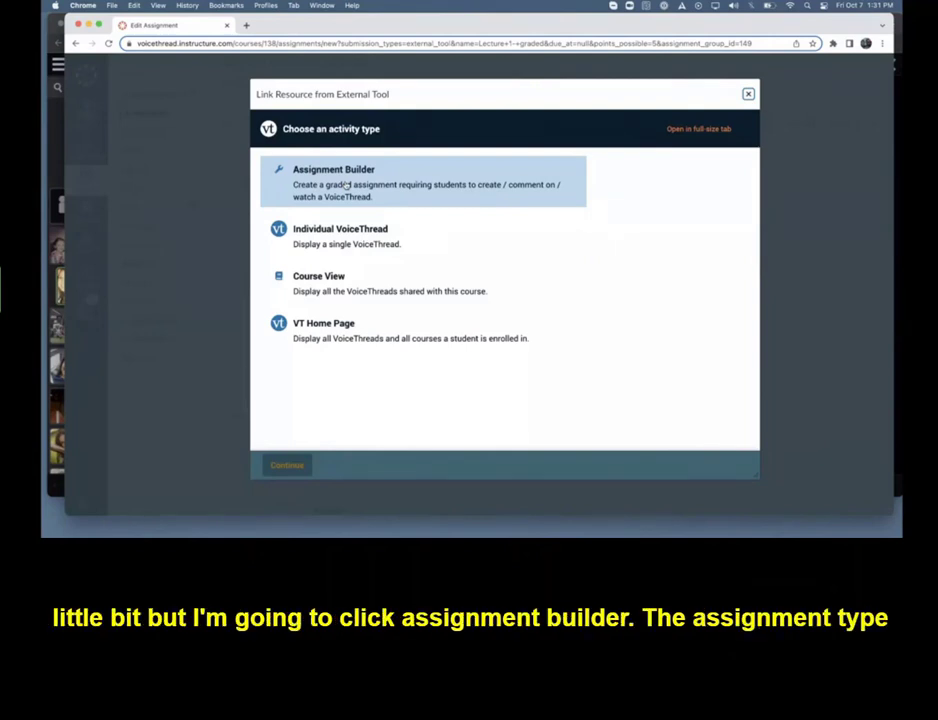
click(346, 186)
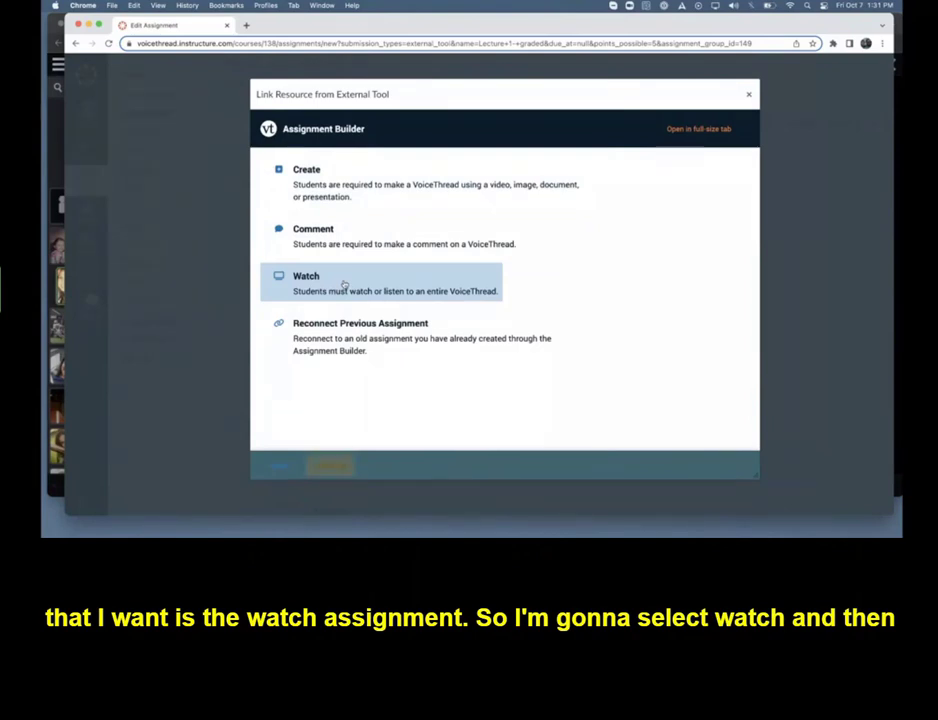
click(344, 286)
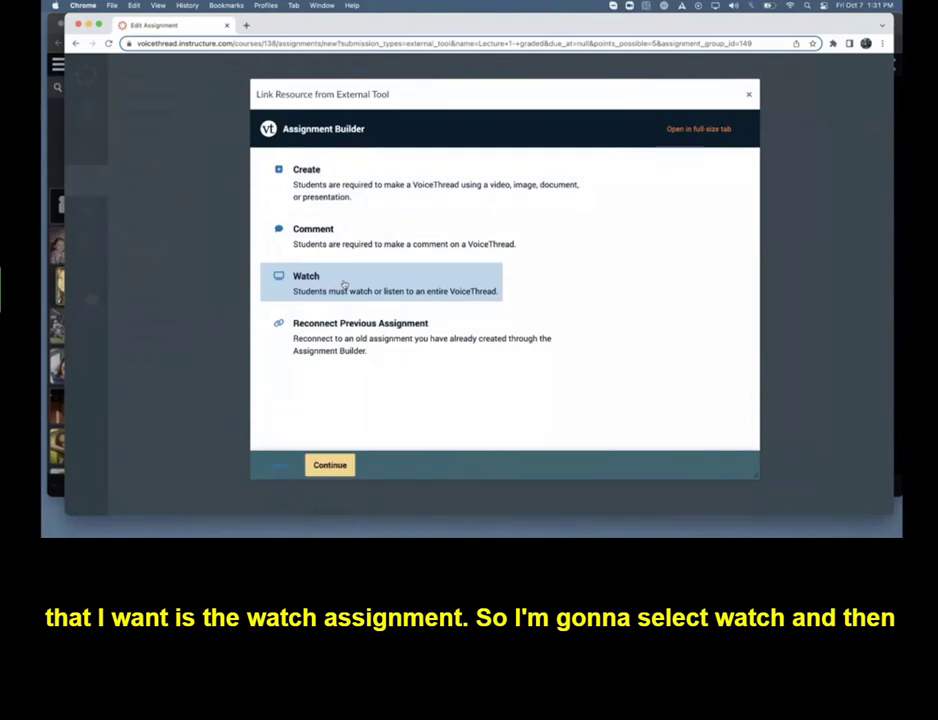
click(337, 466)
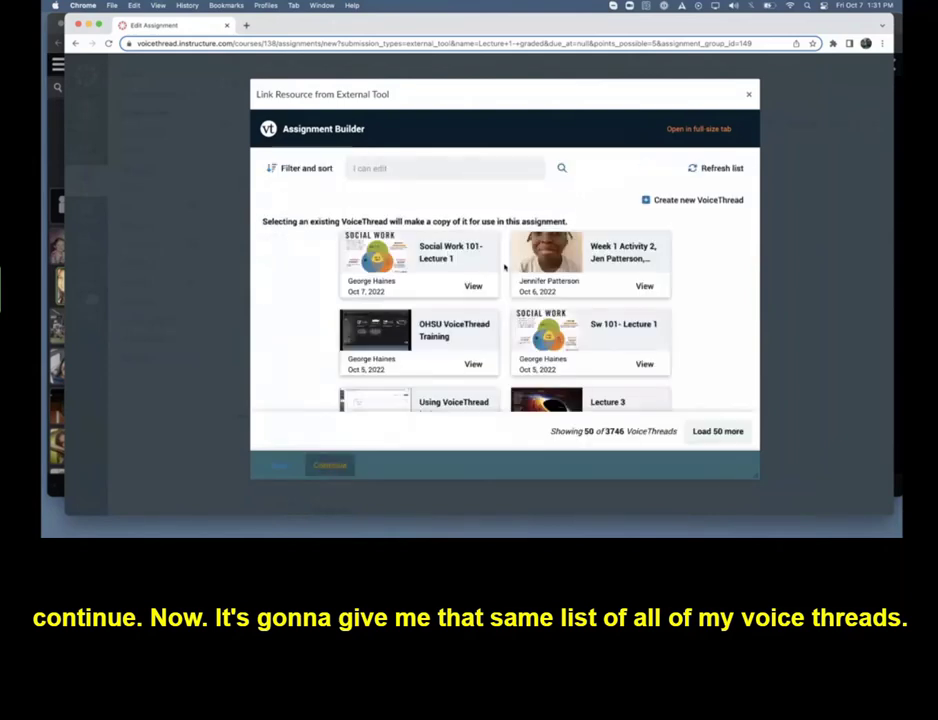
Use the existing "Social Work 101- Lecture 1" VoiceThread for the assignment, highlighting the notice about making a copy
scroll(505, 267, down, 3)
scroll(505, 267, up, 3)
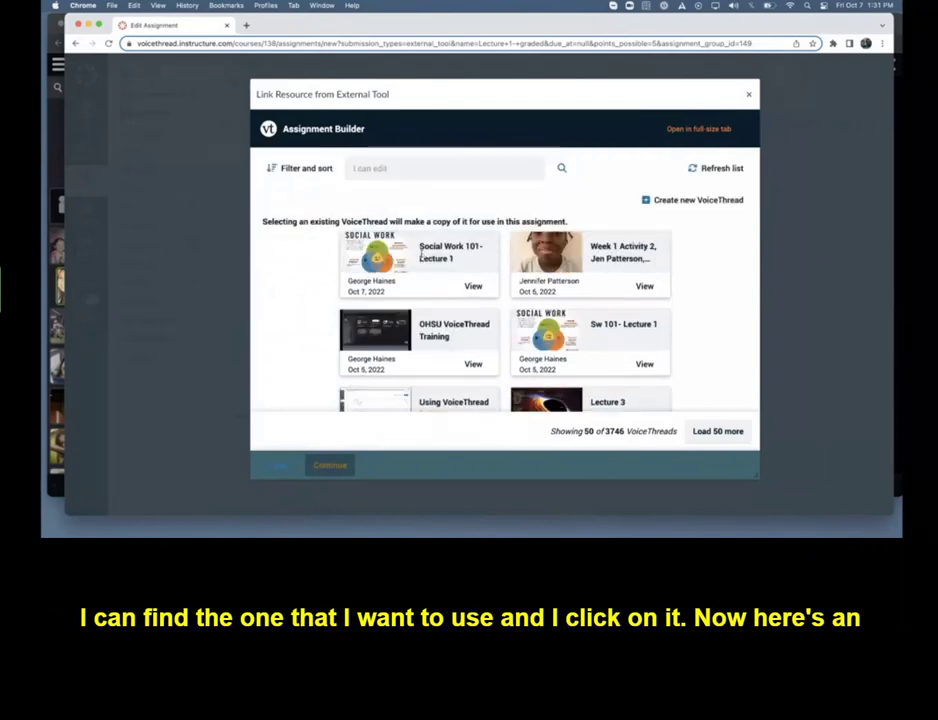
click(421, 254)
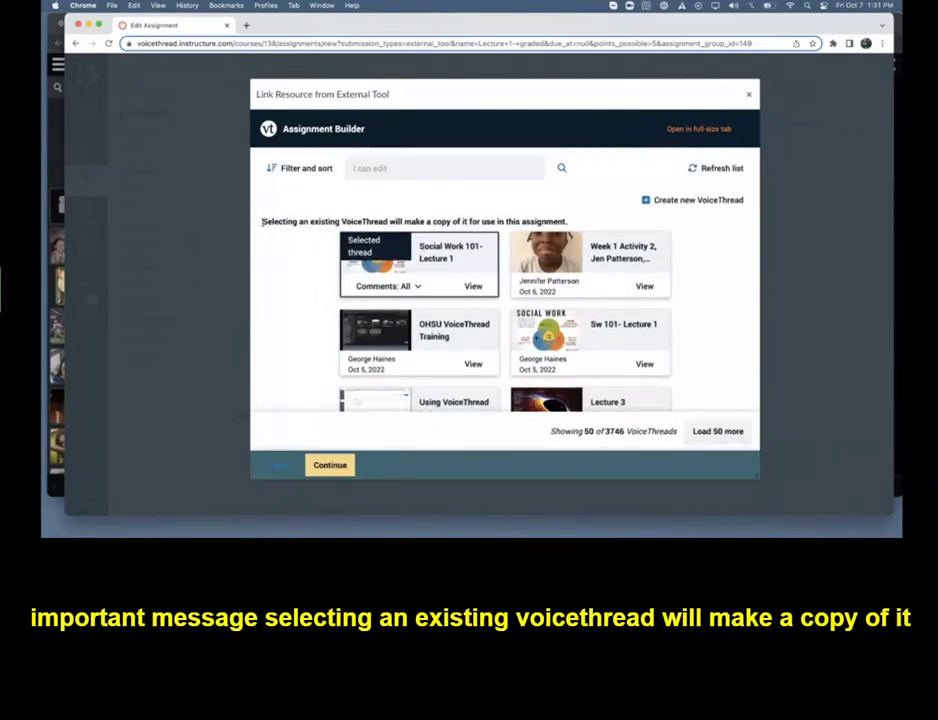
drag(262, 222, 571, 222)
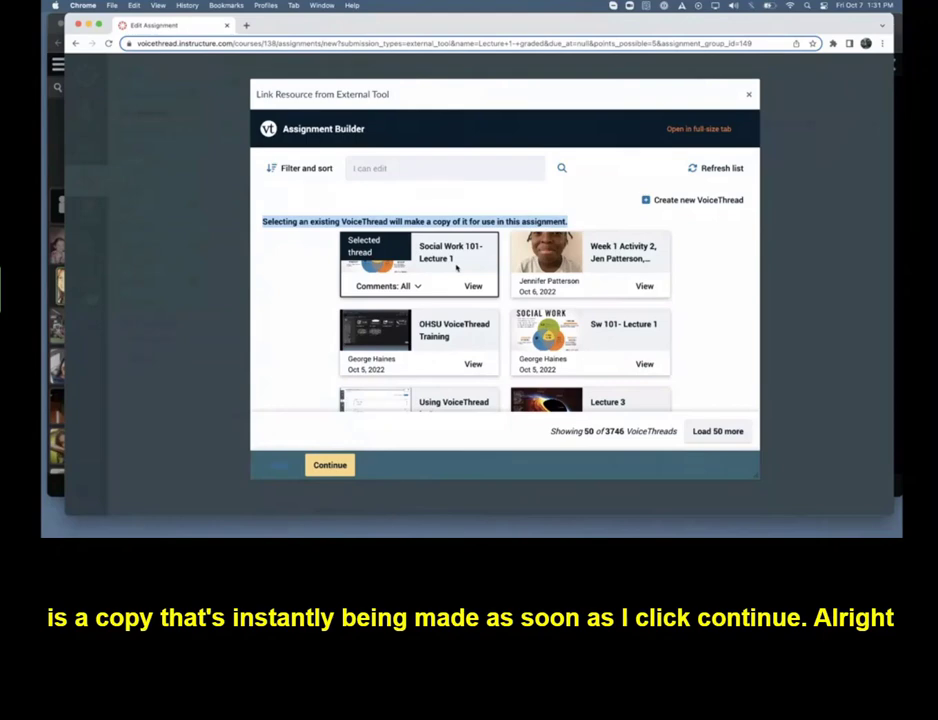
click(330, 465)
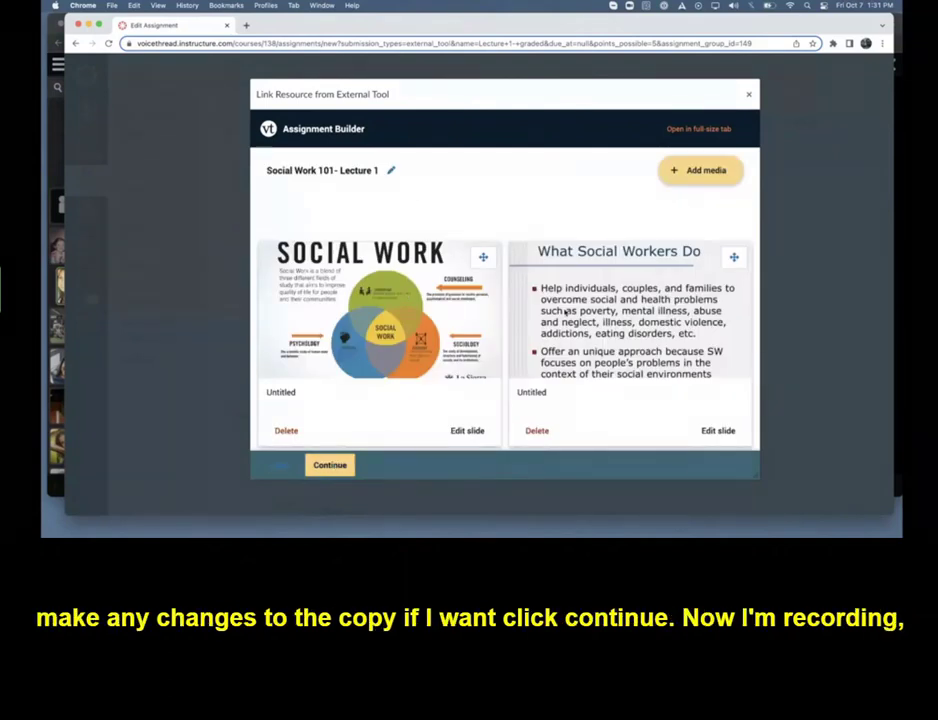
Accept the copied slides and comments unedited, and enable Start playing when opened in the playback settings
click(336, 467)
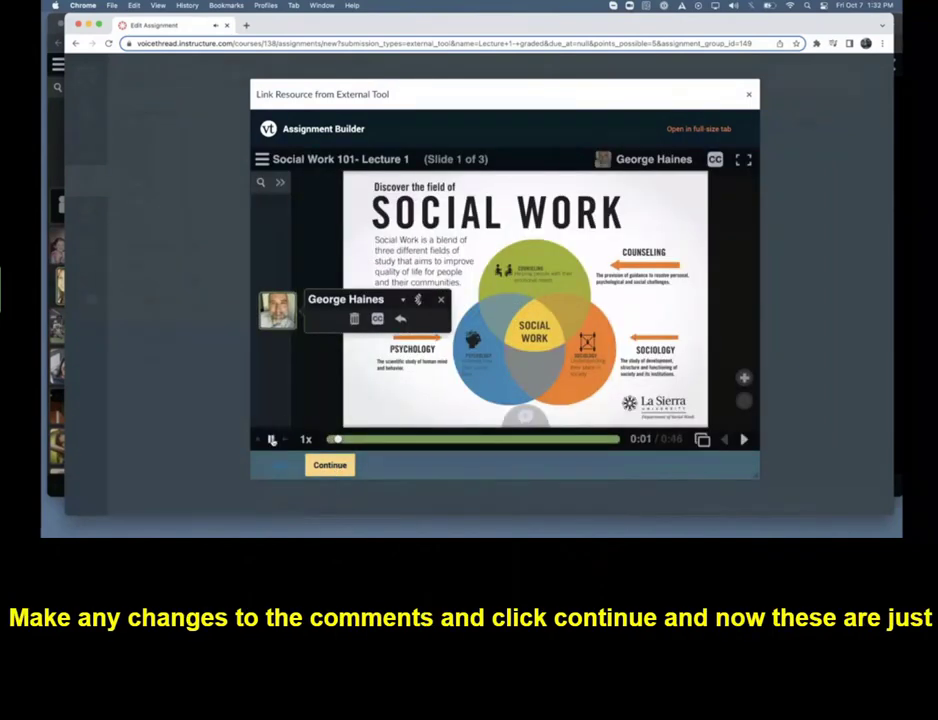
click(272, 440)
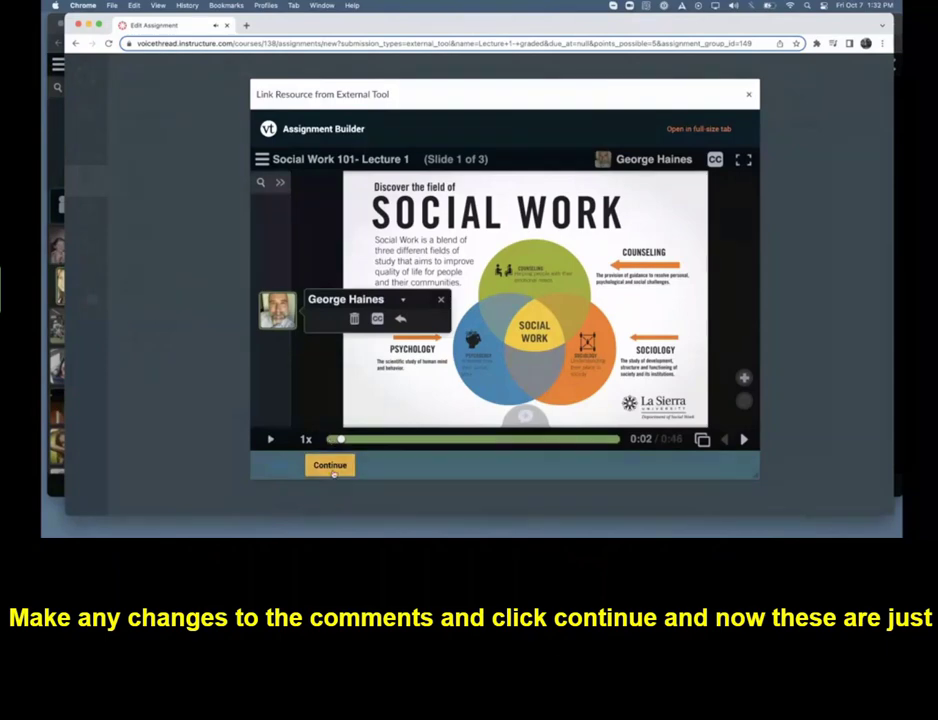
click(334, 472)
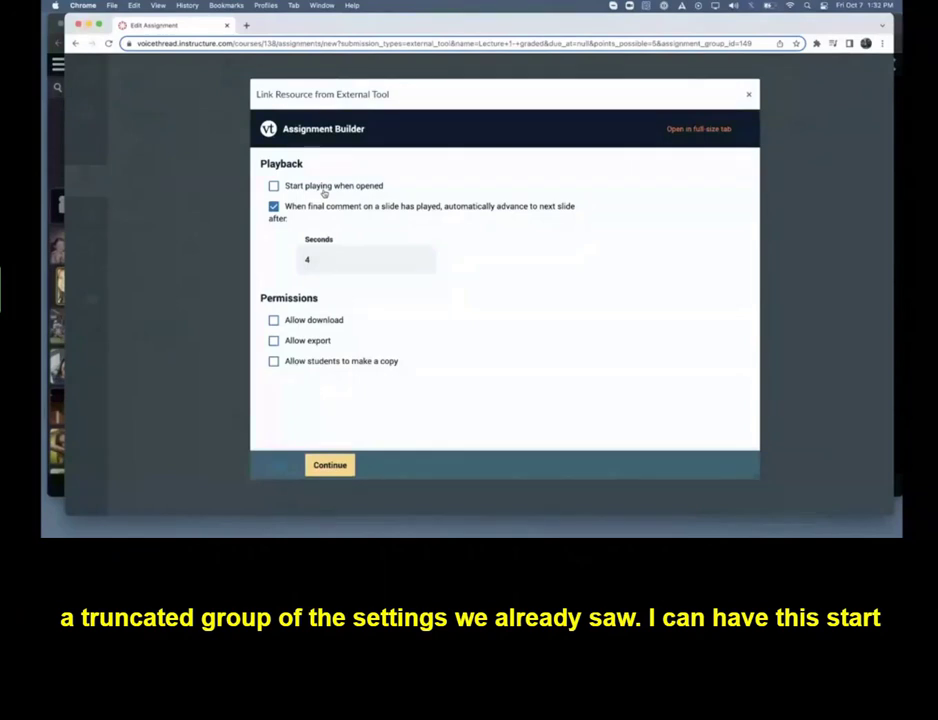
click(347, 188)
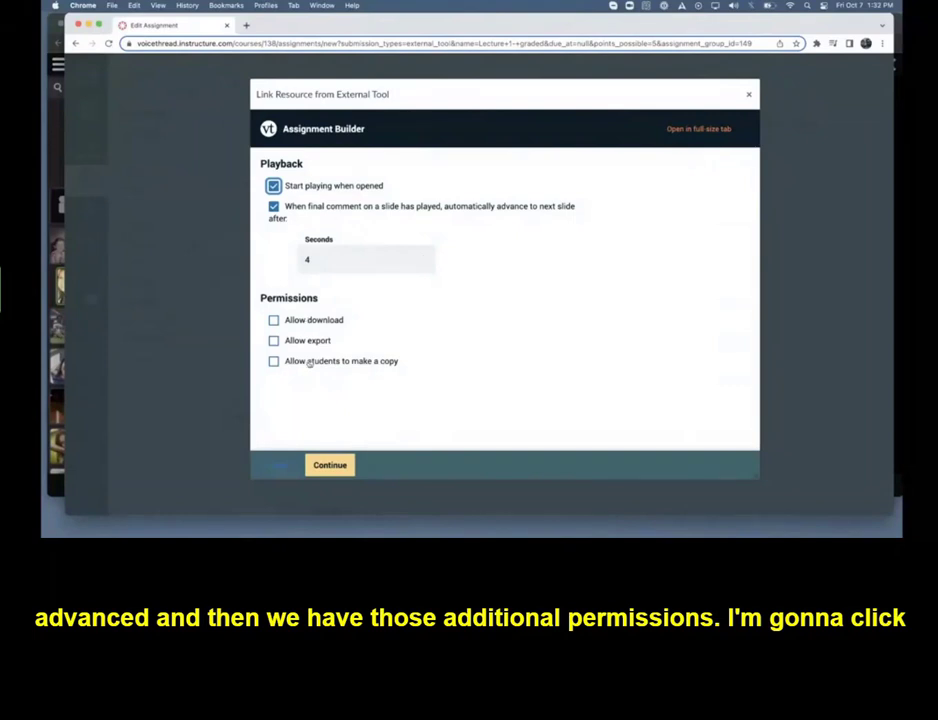
click(330, 465)
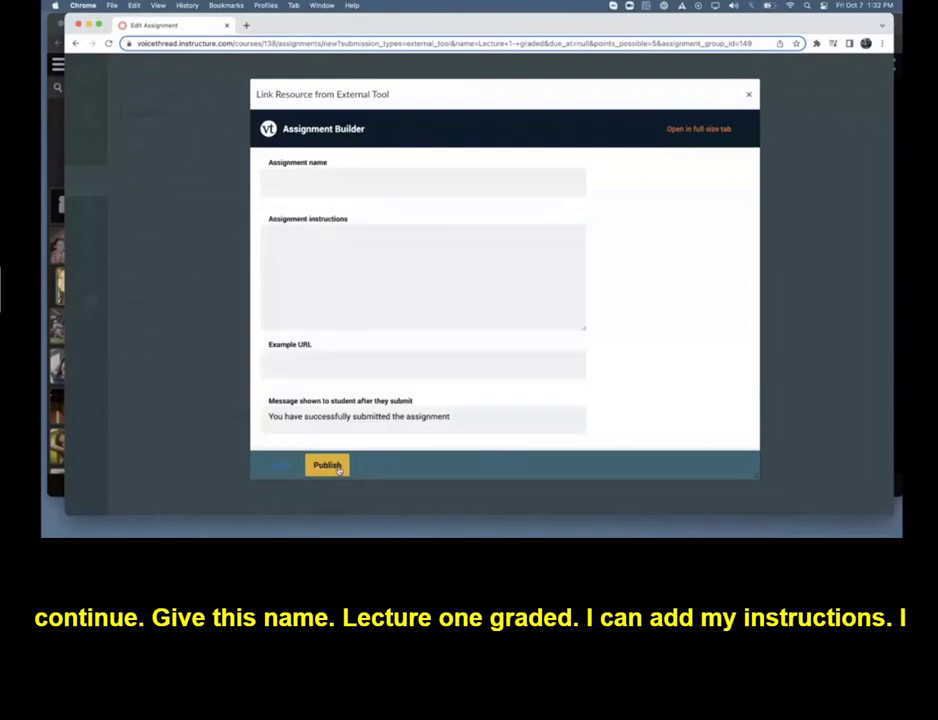
Name the VoiceThread assignment "Lecture 1- graded" and leave its instructions blank
click(277, 179)
text(Lectur)
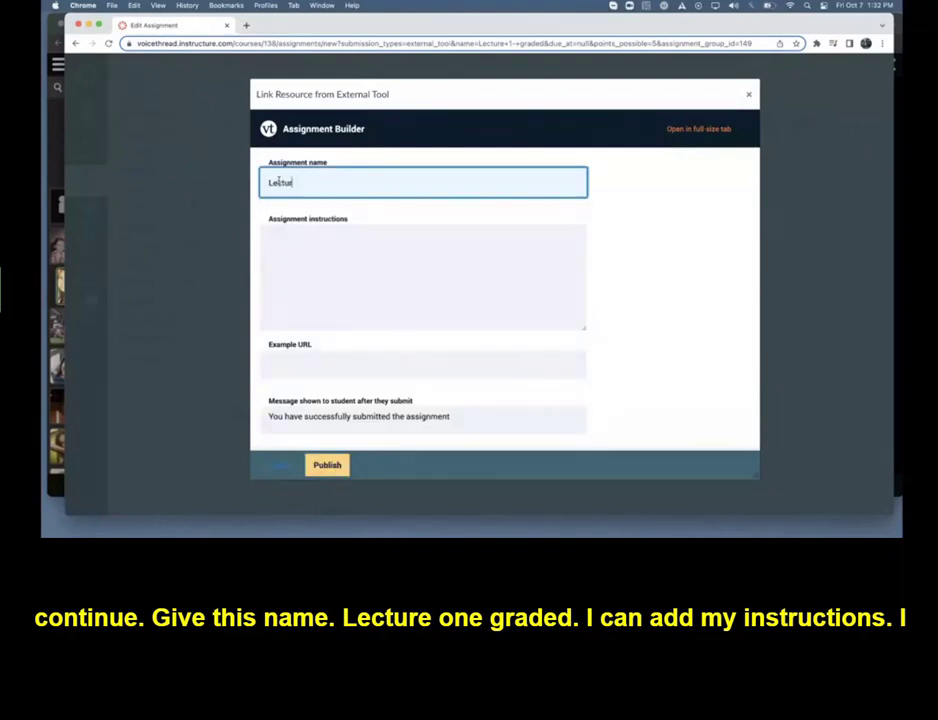
text(e 1- graded)
click(291, 270)
Set the assignment's start date to October 7, 2022 and its due date to October 14, 2022
scroll(292, 270, down, 5)
scroll(293, 270, down, 2)
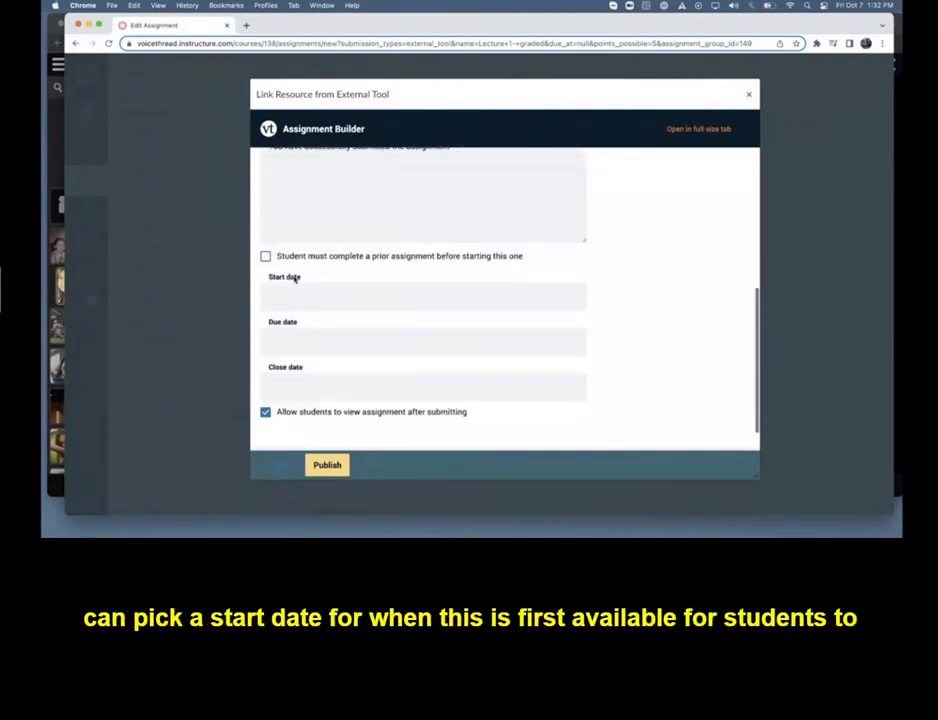
click(295, 297)
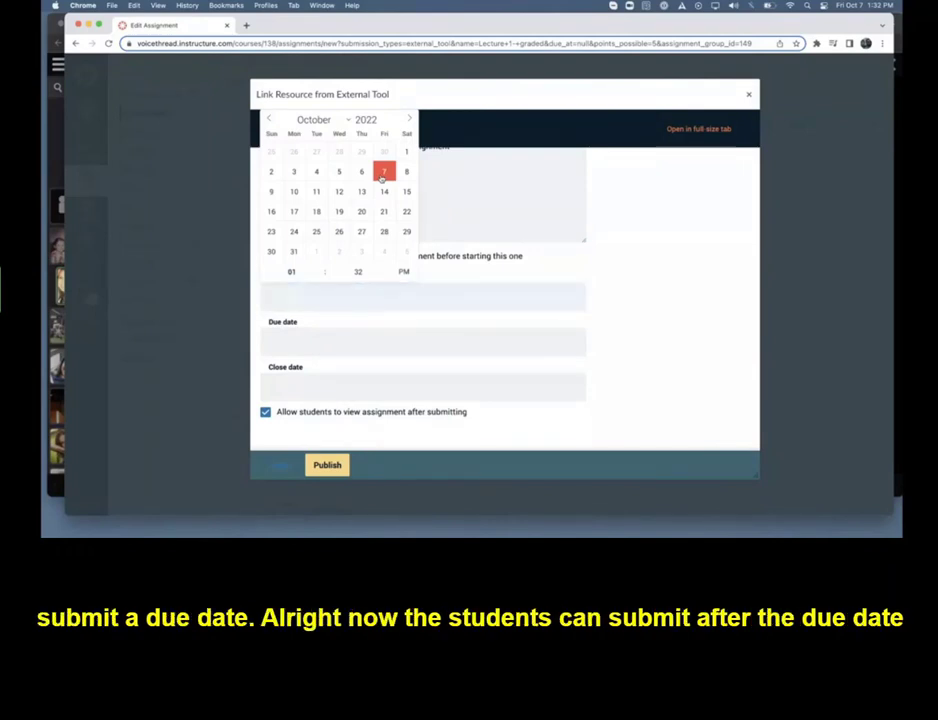
click(383, 172)
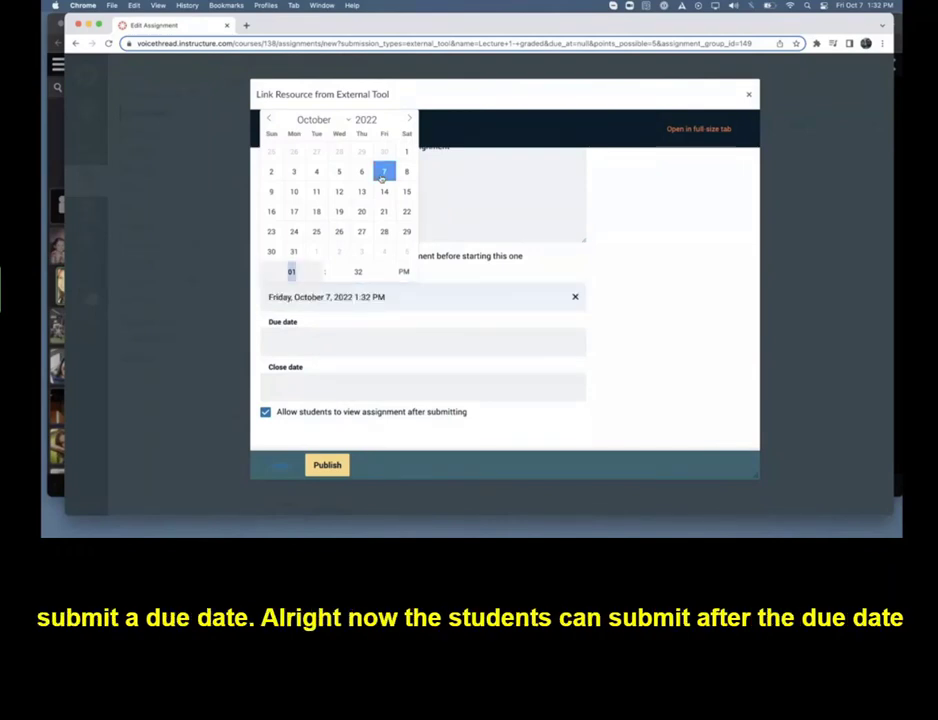
click(321, 344)
click(386, 237)
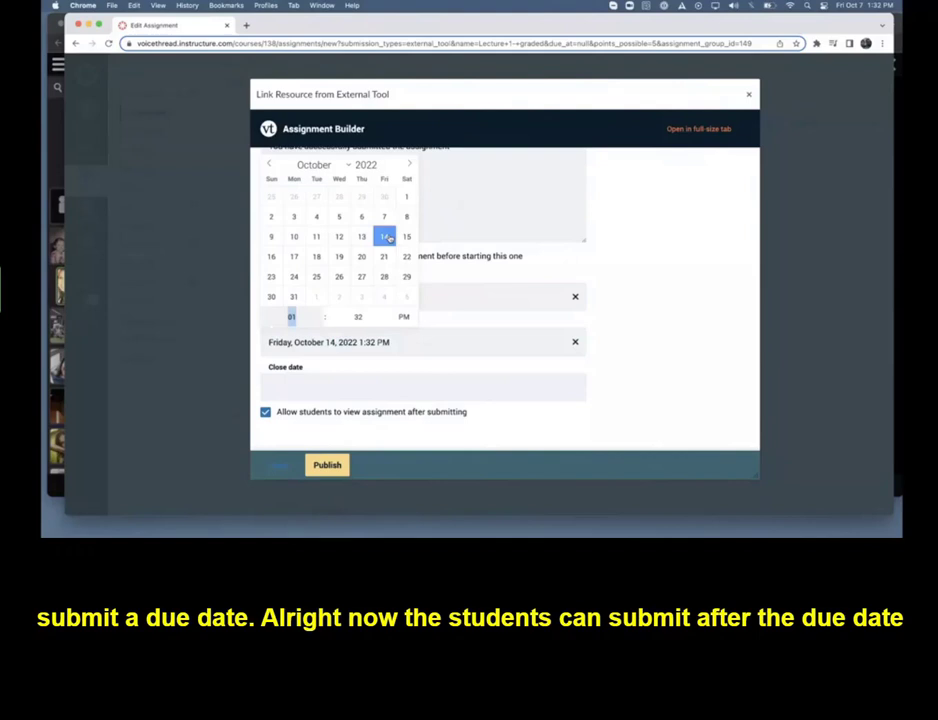
click(607, 249)
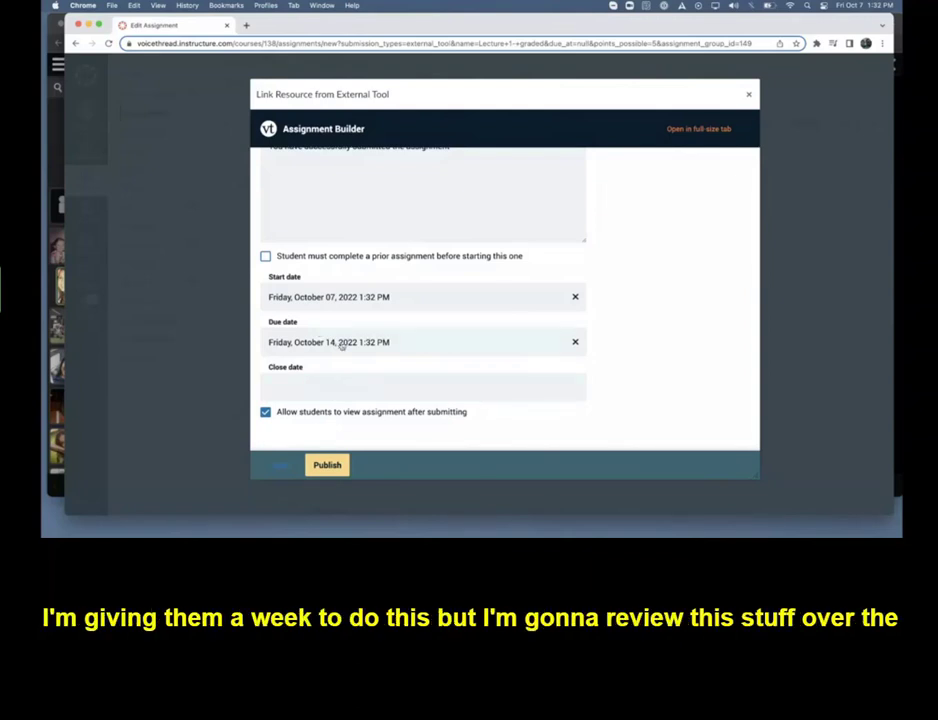
Set the assignment's close date to Sunday, October 16, 2022
click(303, 388)
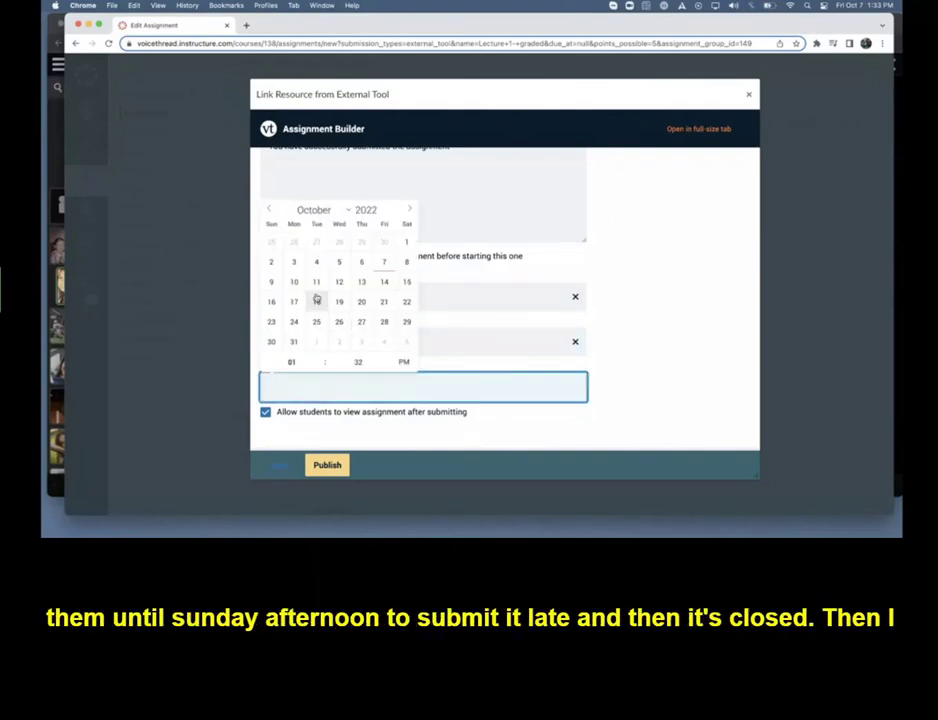
click(273, 304)
click(650, 313)
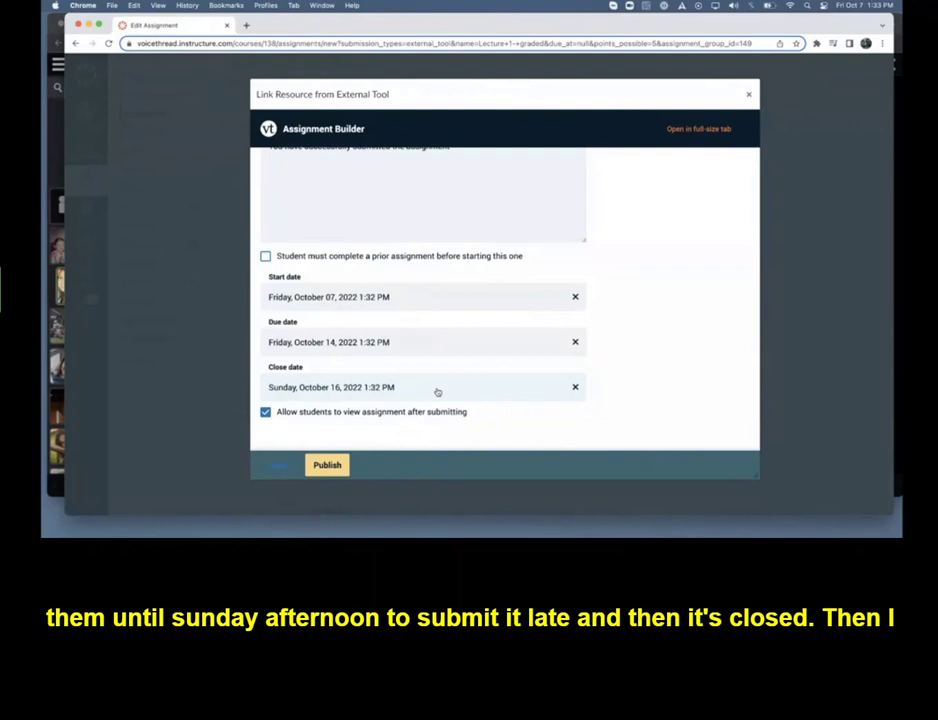
Publish the VoiceThread assignment, link it as the Canvas assignment's external tool, and save and publish the Canvas assignment
click(322, 466)
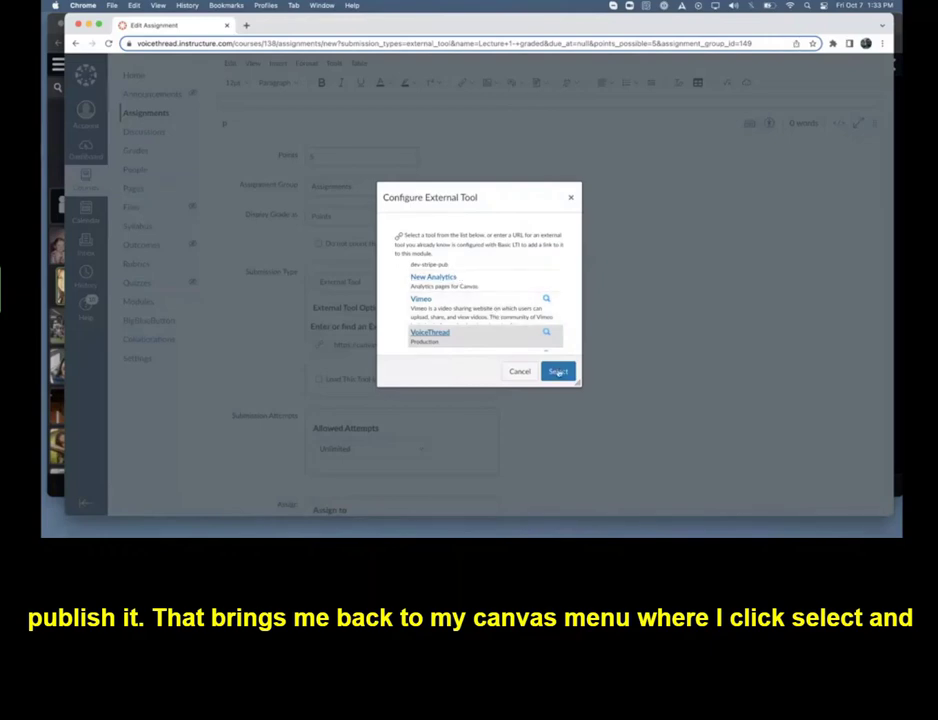
click(558, 372)
scroll(669, 377, down, 5)
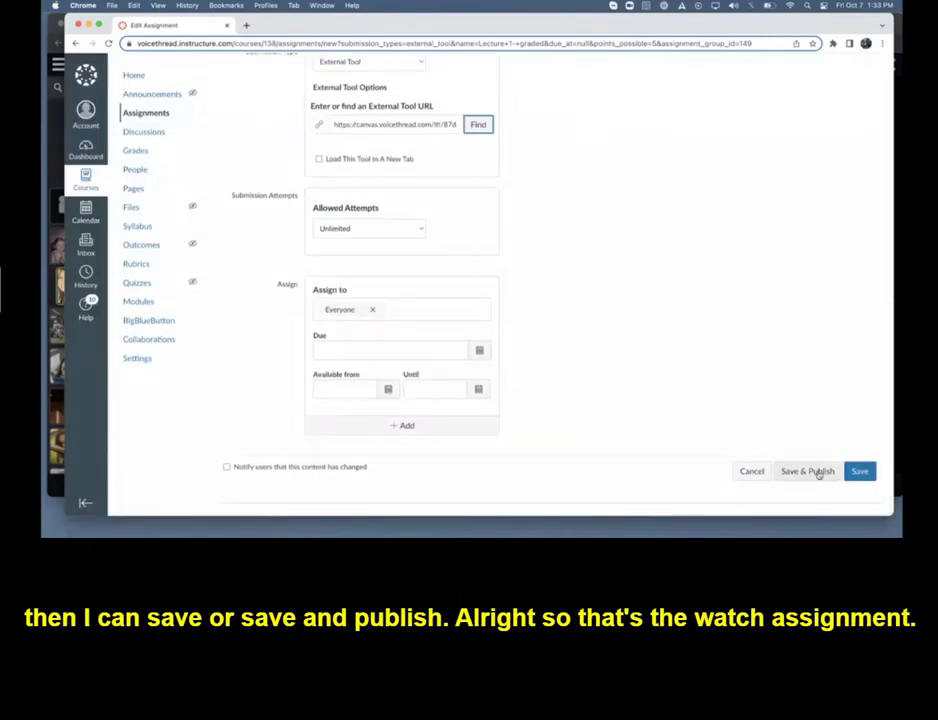
click(819, 473)
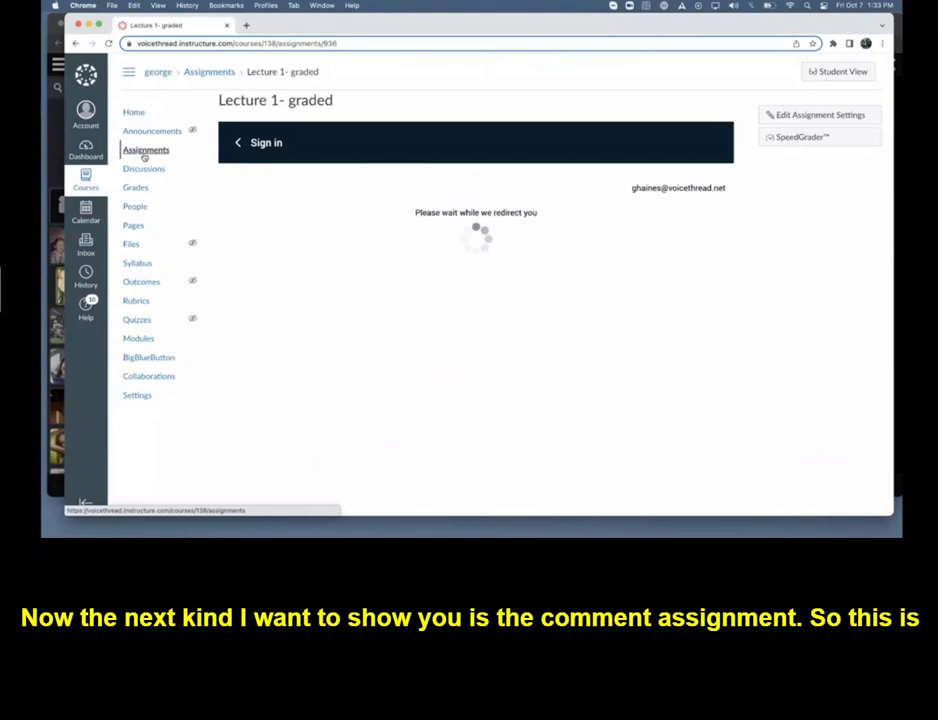
Start a new External Tool assignment named "Quiz 1" worth 50 points in the Assignments group, and open its full settings
click(145, 152)
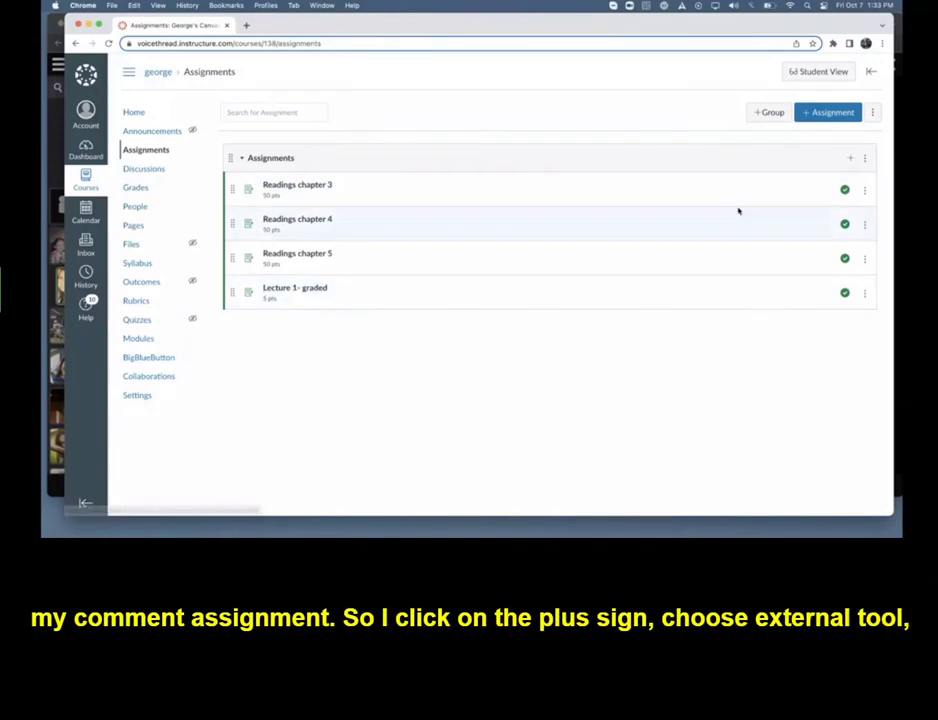
click(851, 160)
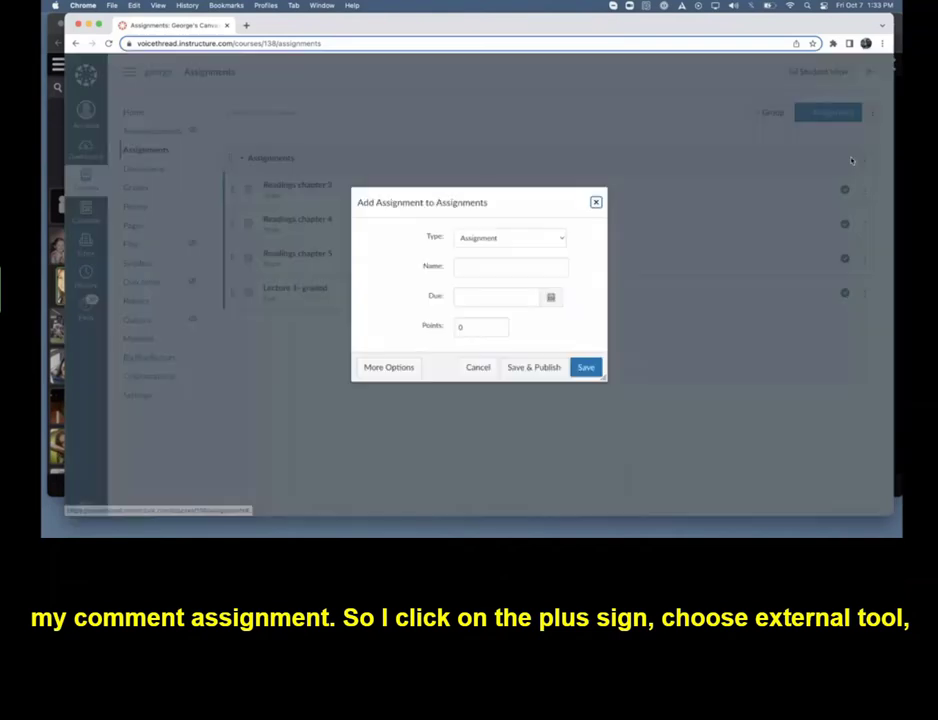
click(462, 241)
click(482, 272)
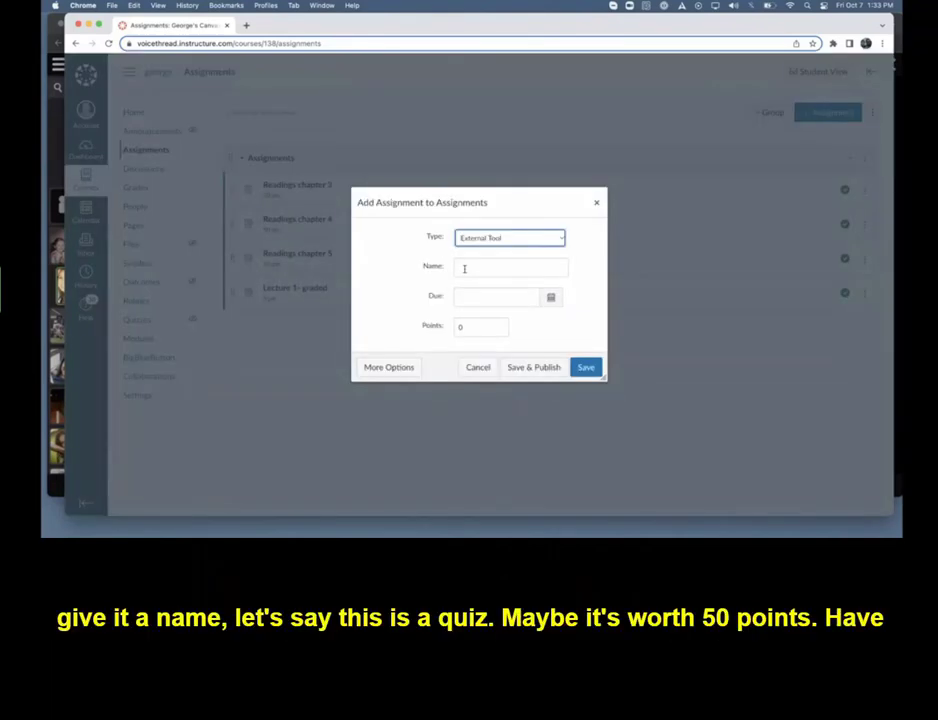
click(464, 269)
text(Quiz 1)
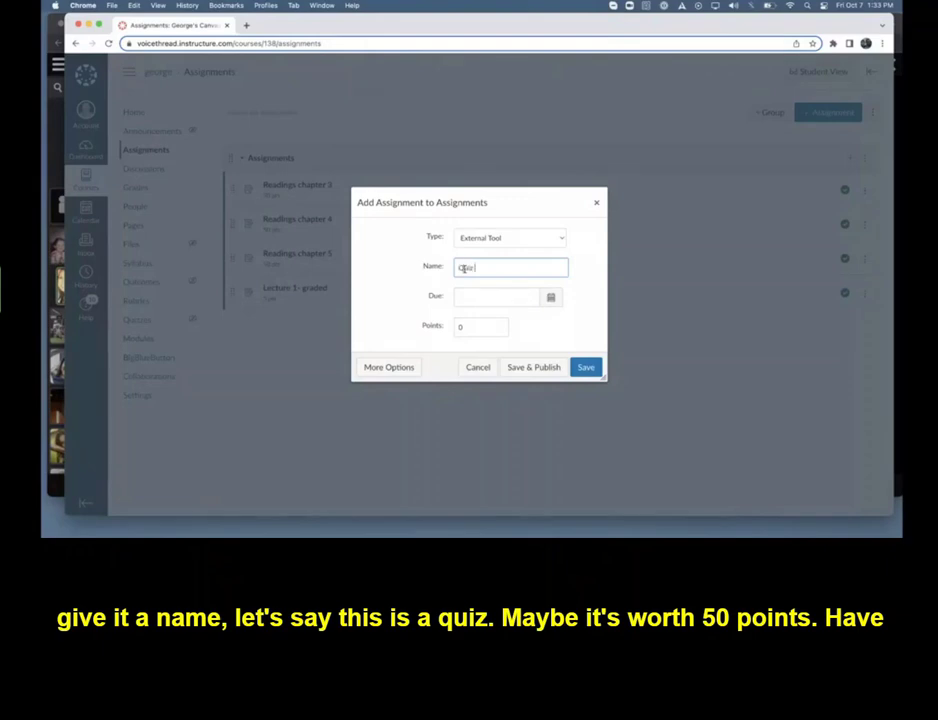
double_click(465, 326)
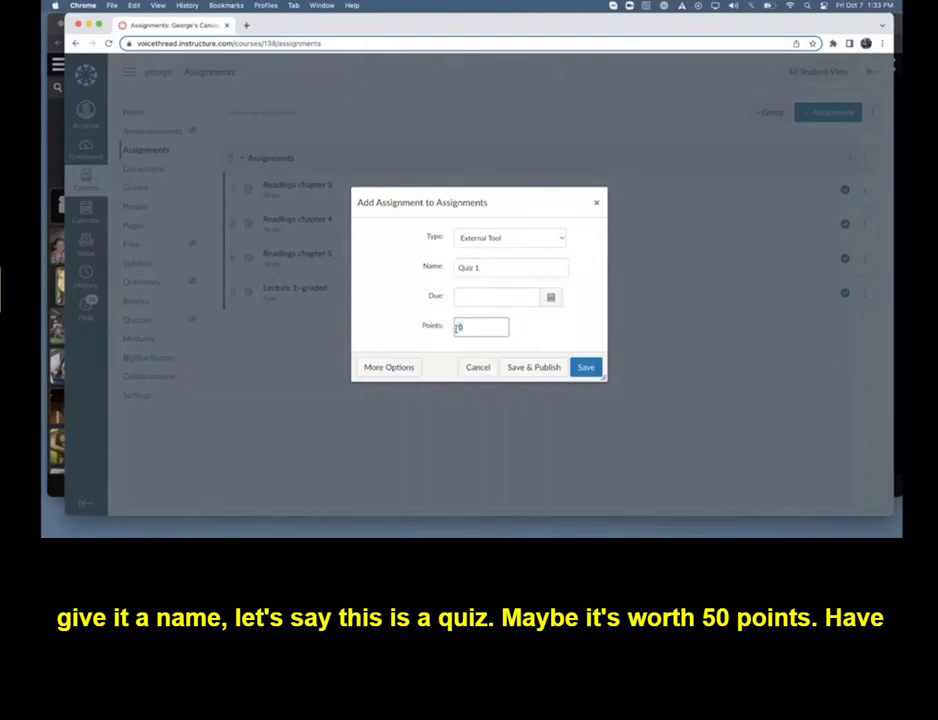
text(50)
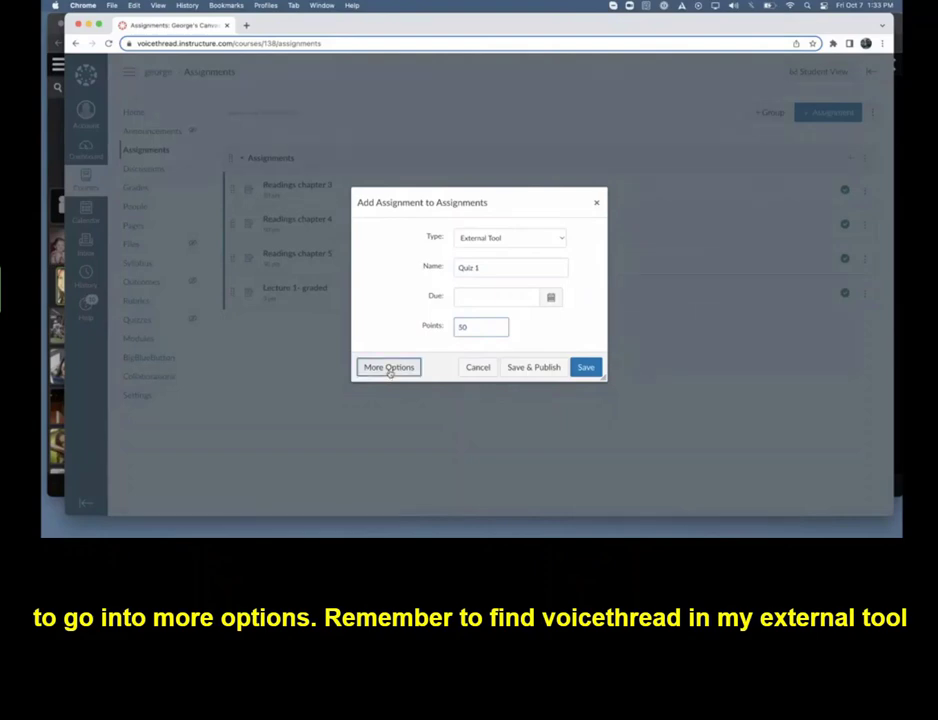
click(389, 368)
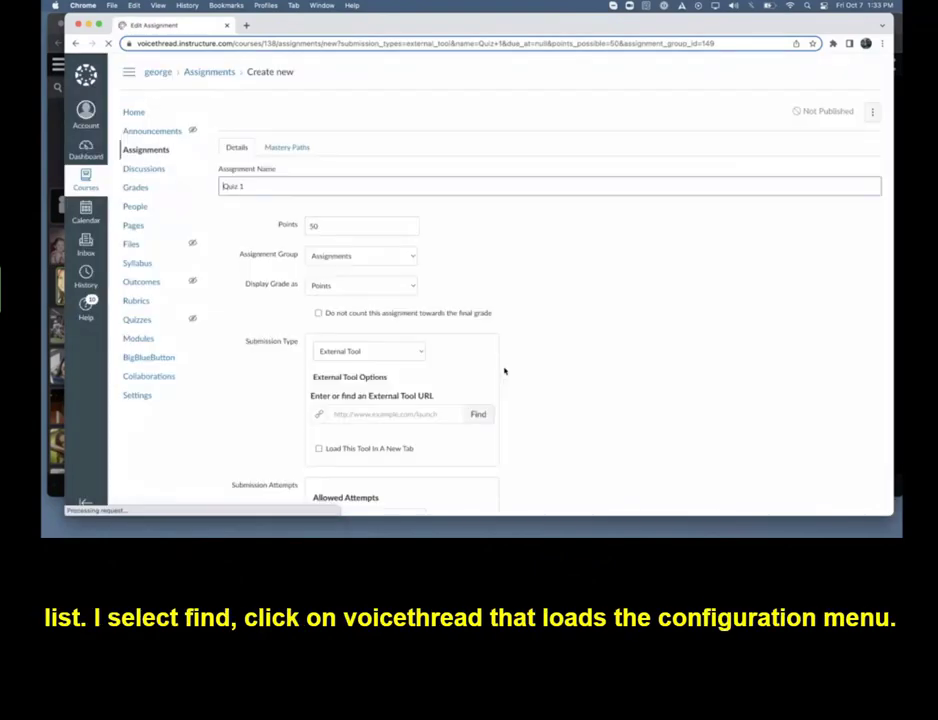
Choose the VoiceThread Production tool as the assignment's external tool and enlarge its Link Resource dialog
scroll(503, 368, down, 5)
click(479, 328)
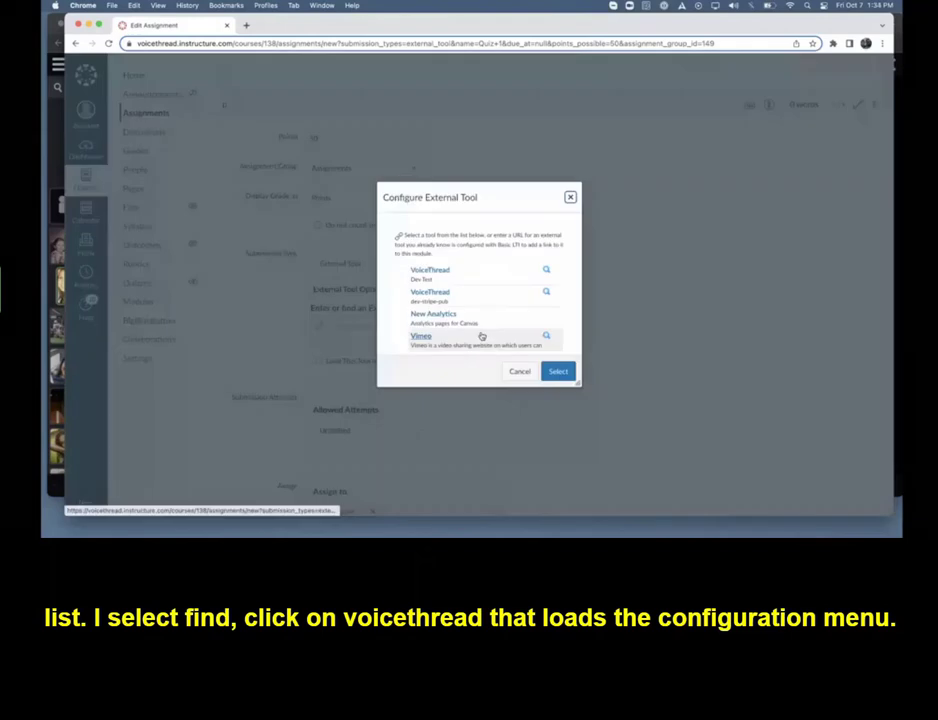
scroll(461, 333, down, 3)
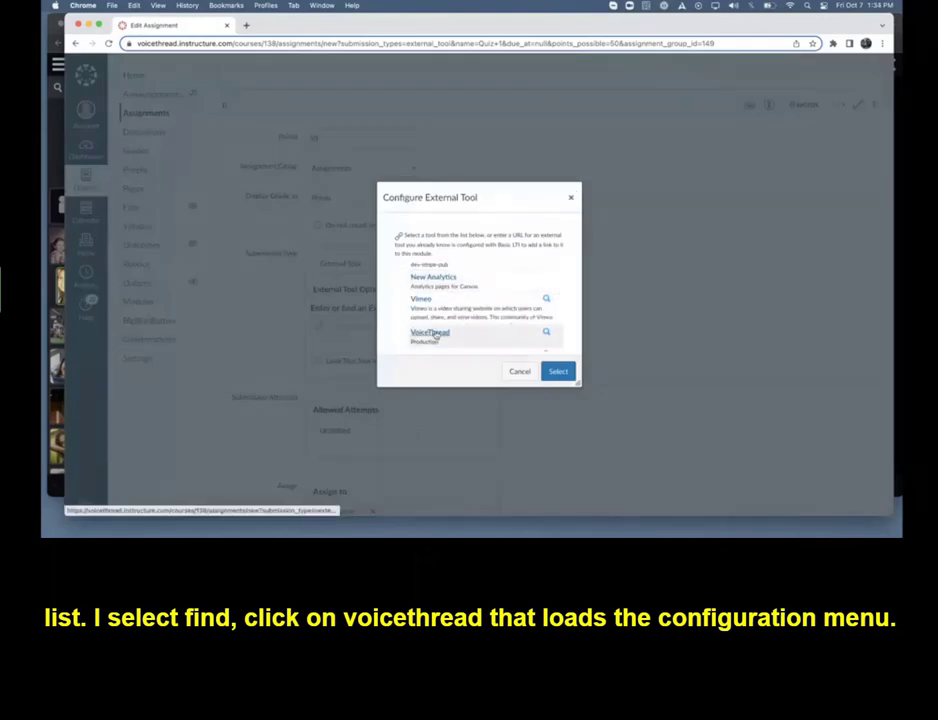
click(432, 333)
drag(324, 188, 297, 78)
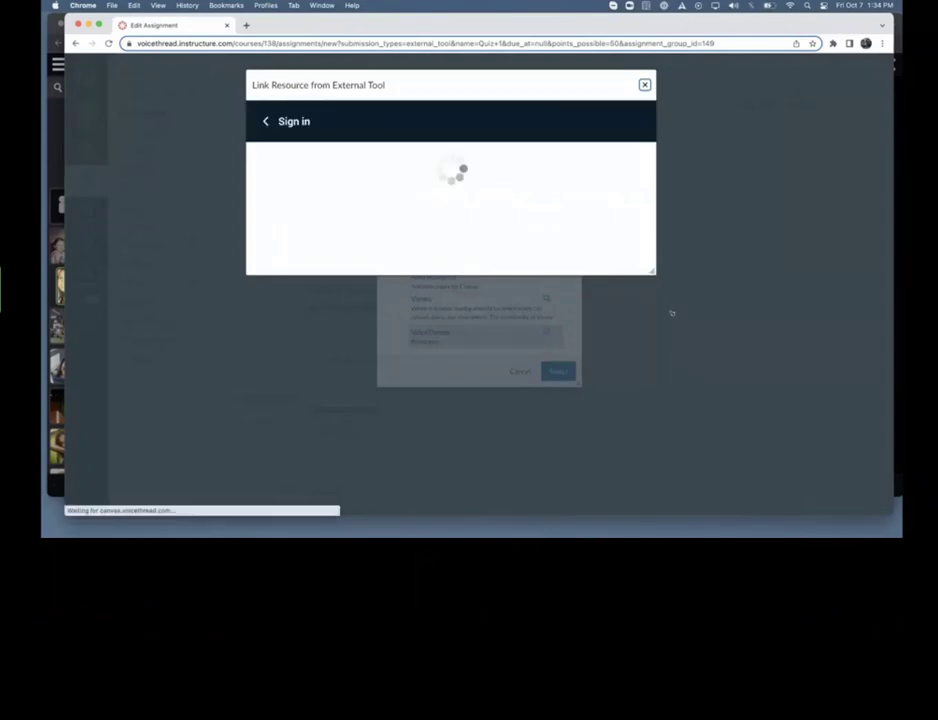
drag(652, 271, 731, 467)
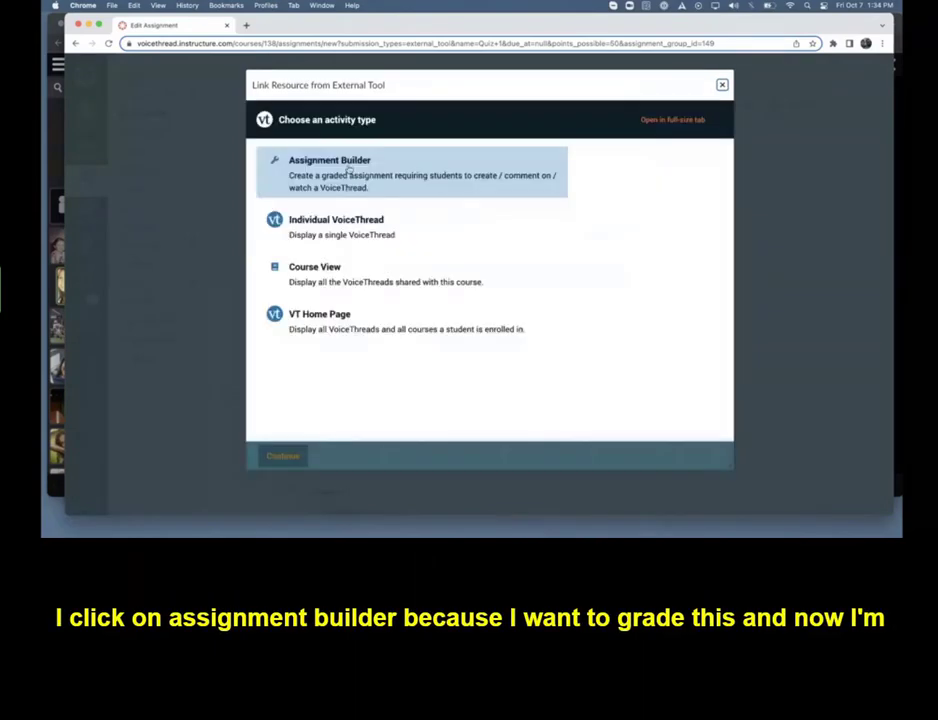
Set the activity up with Assignment Builder as a Comment assignment
click(348, 172)
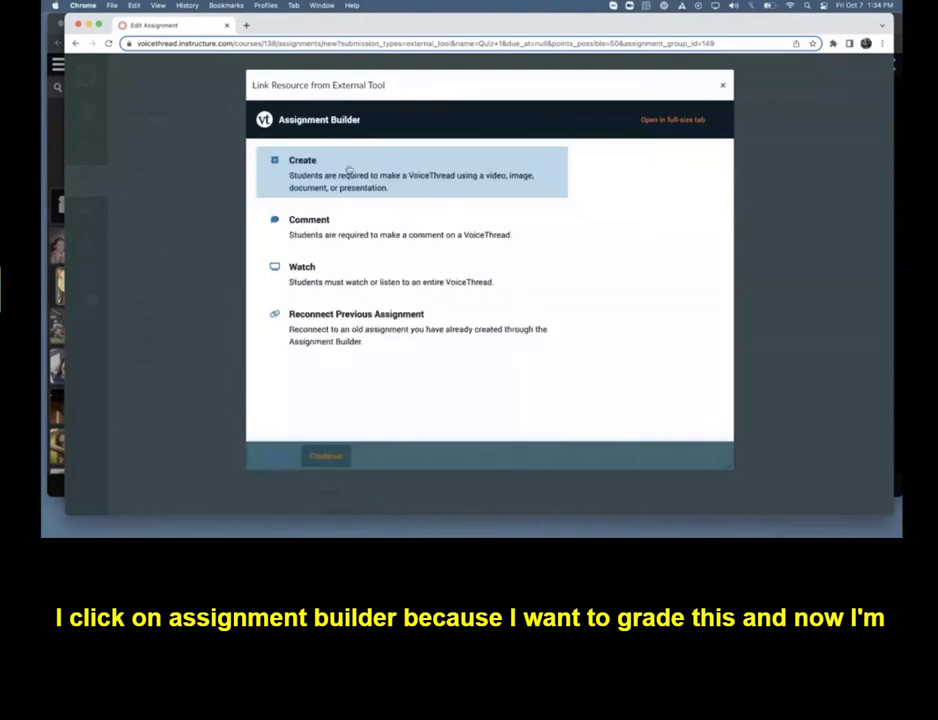
click(341, 234)
click(327, 456)
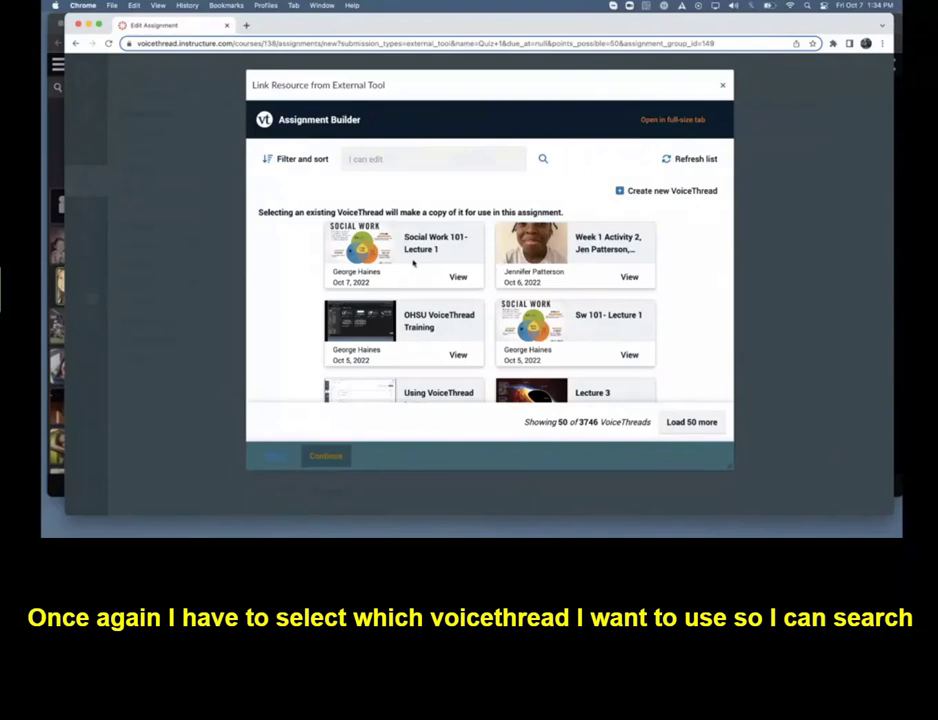
Search the VoiceThreads for "quiz" and use "Copy of Spring 2022 Quiz 6" with all comments for this assignment
click(379, 160)
text(qui)
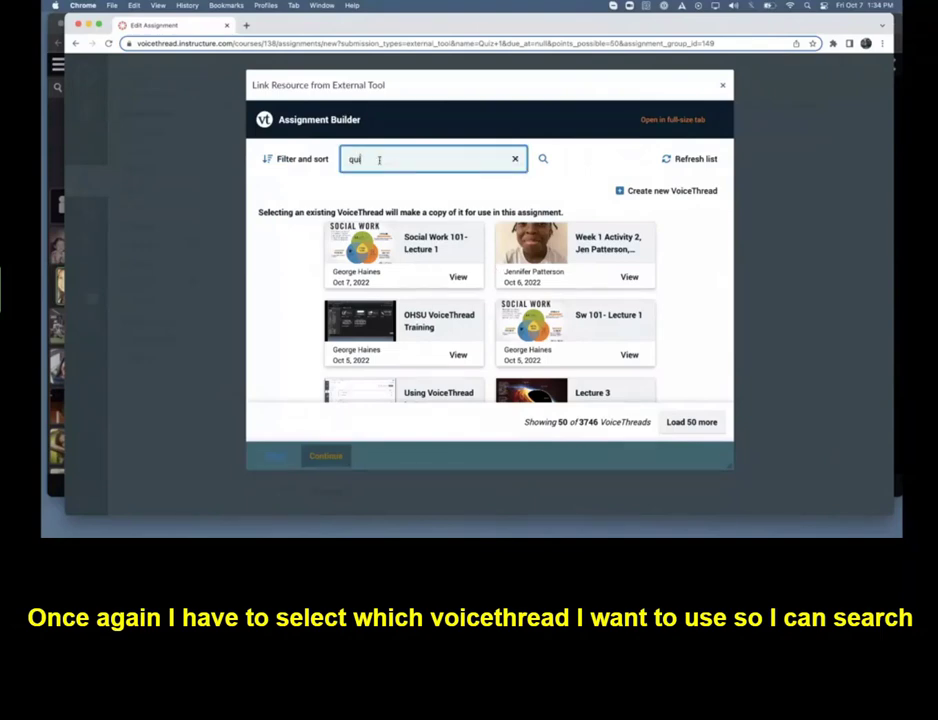
text(z)
click(542, 159)
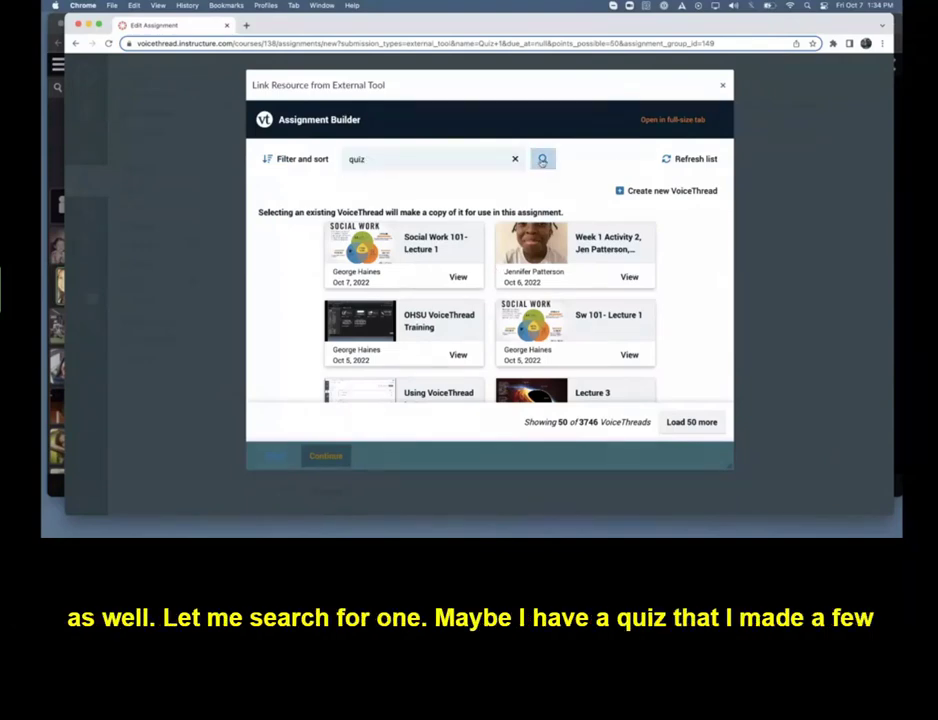
scroll(455, 277, down, 3)
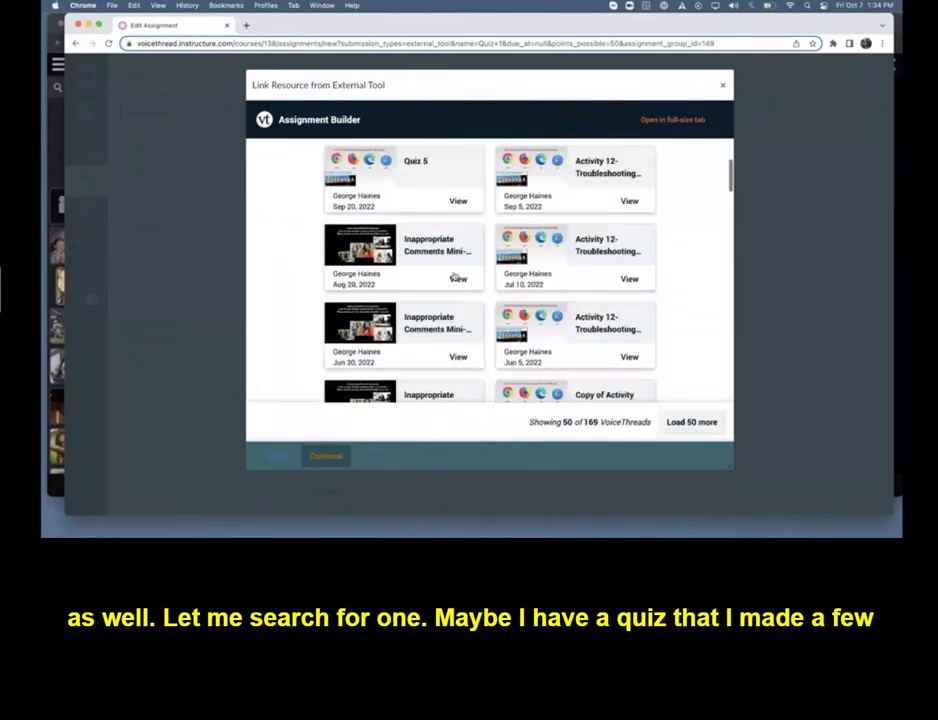
scroll(455, 277, down, 10)
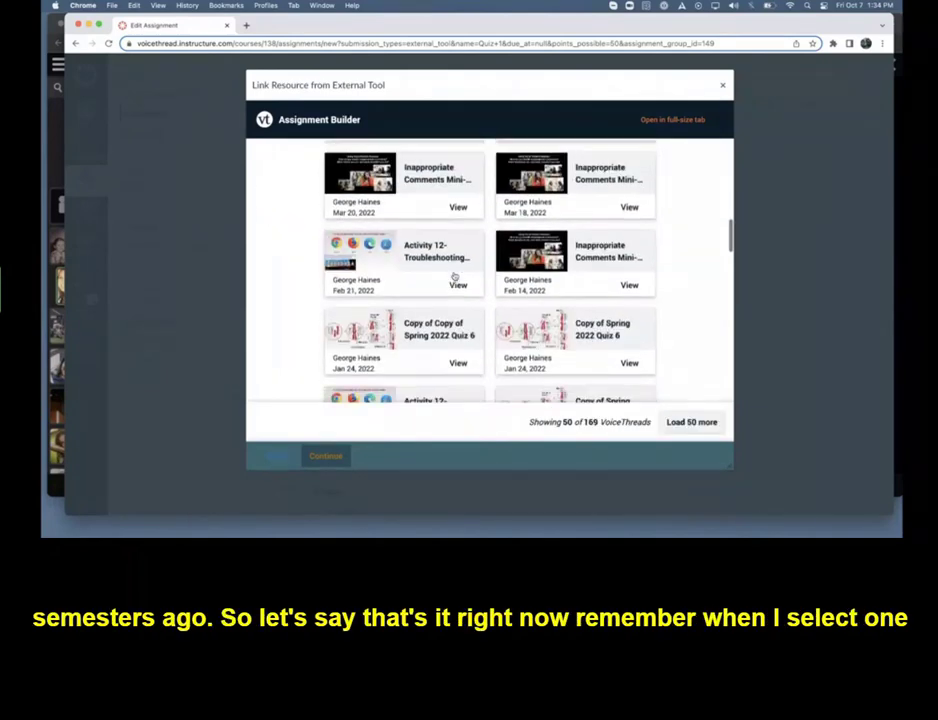
click(556, 325)
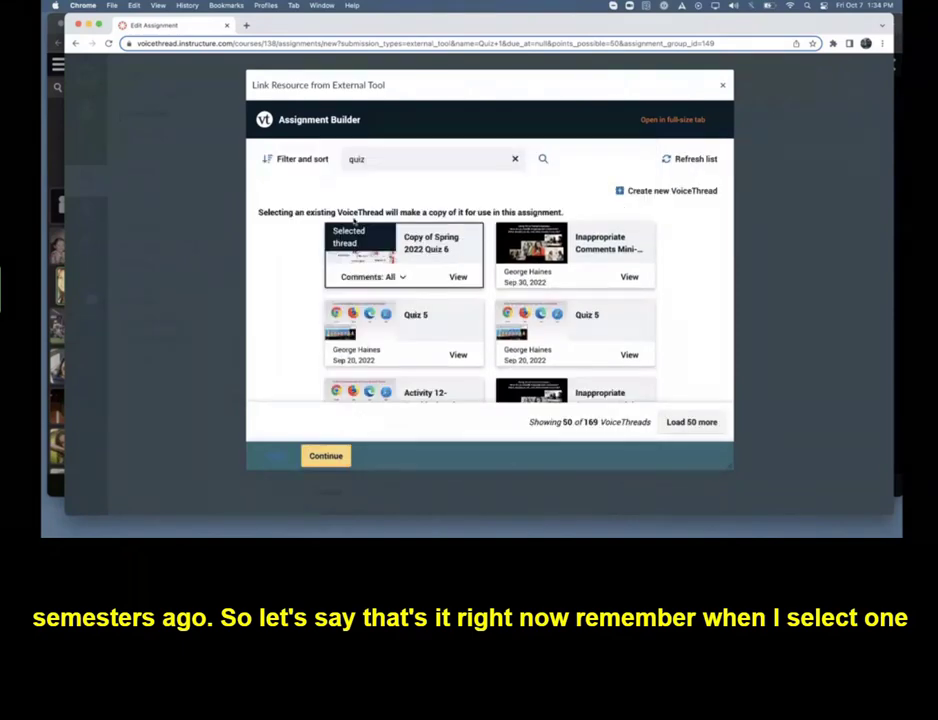
drag(259, 212, 567, 214)
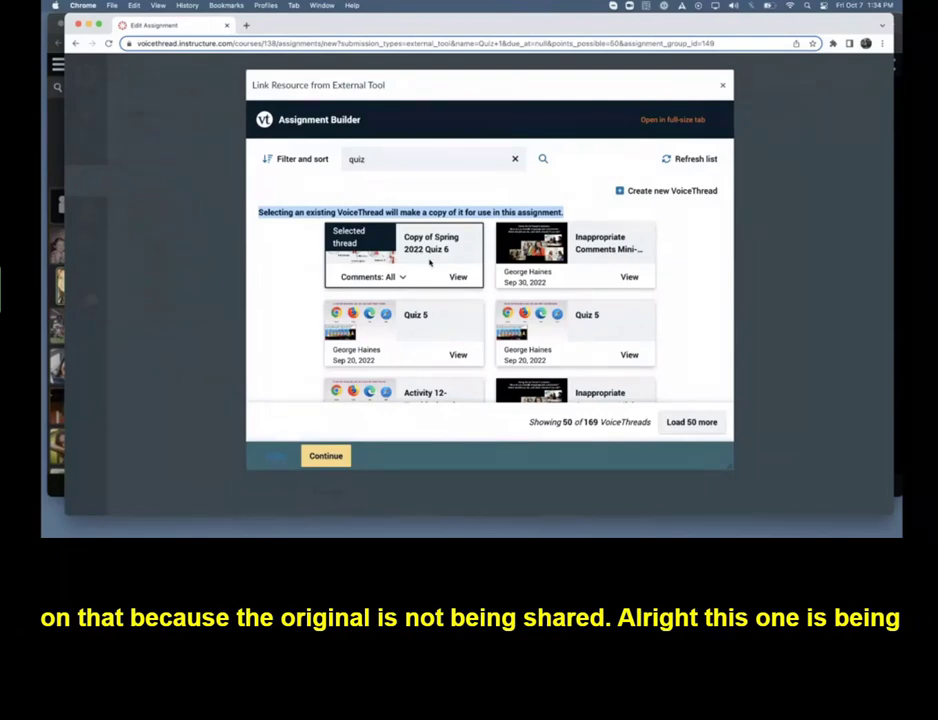
click(326, 456)
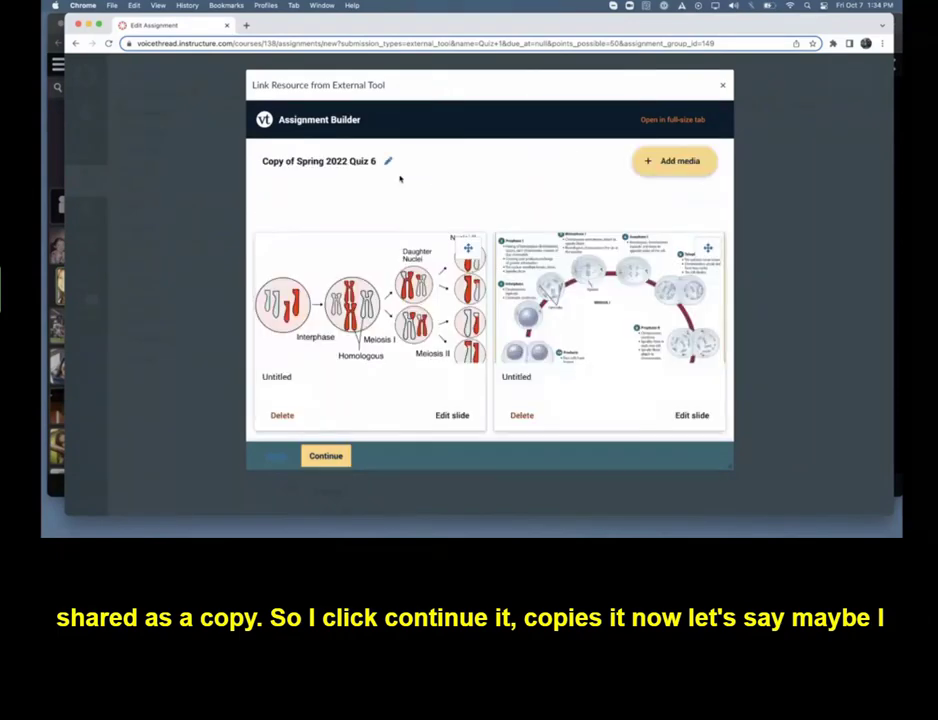
Rename the copied VoiceThread "Fall 2022 Quiz 1" and accept its slides and comments unedited
click(389, 161)
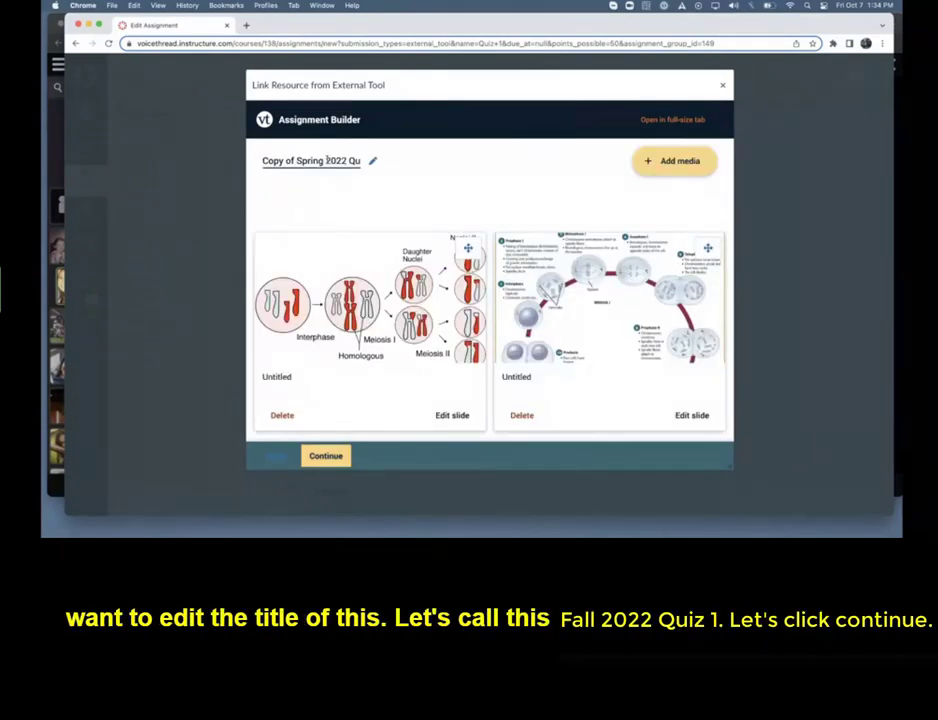
drag(323, 160, 254, 163)
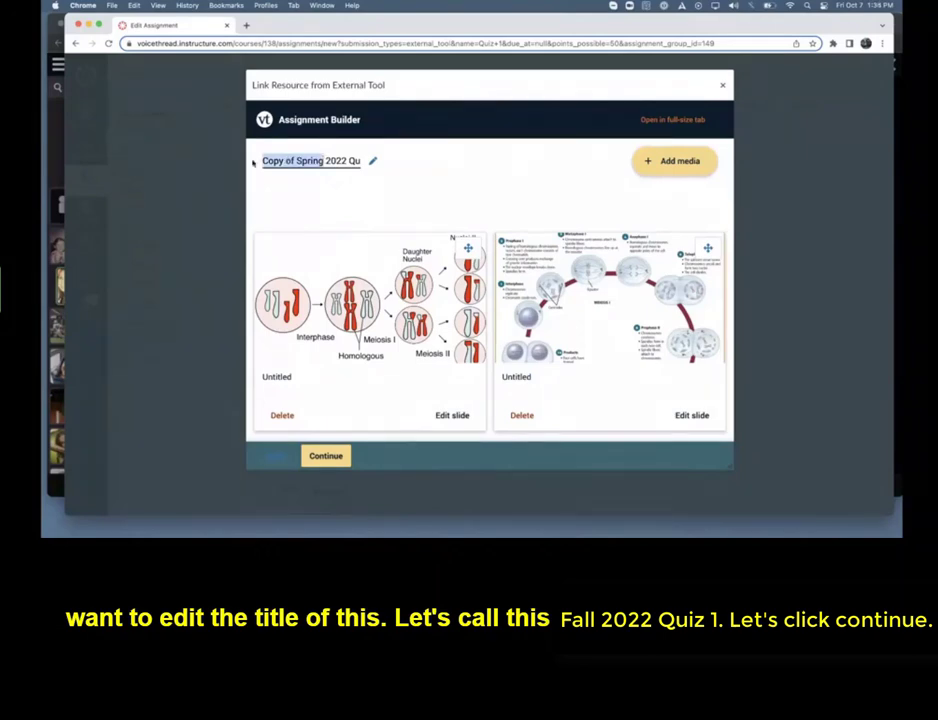
text(Fall 2022 Quiz 6)
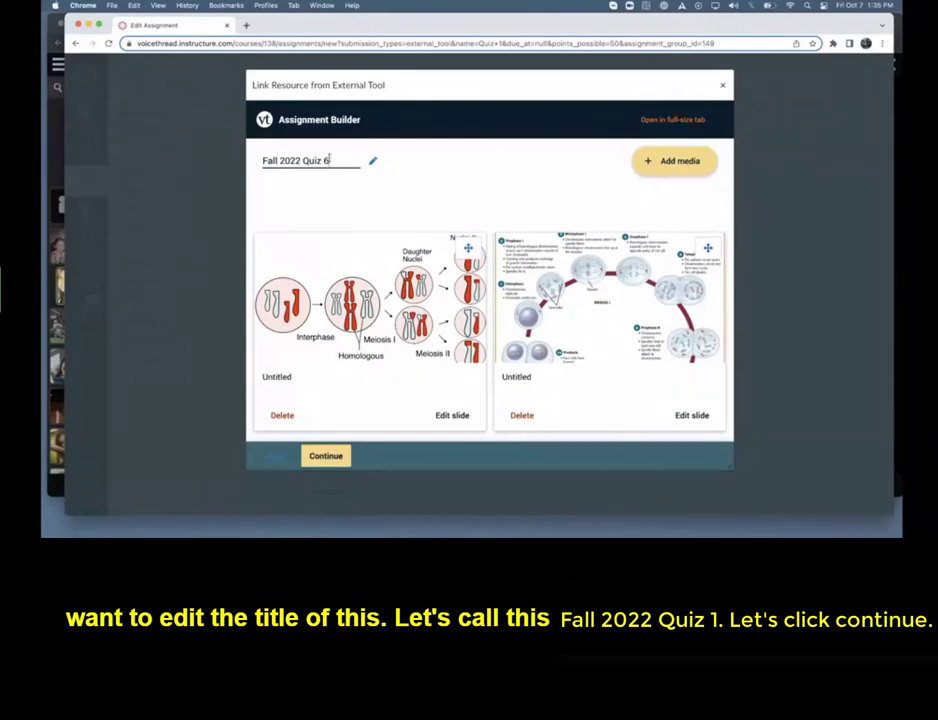
key(BackSpace)
text(1)
click(444, 199)
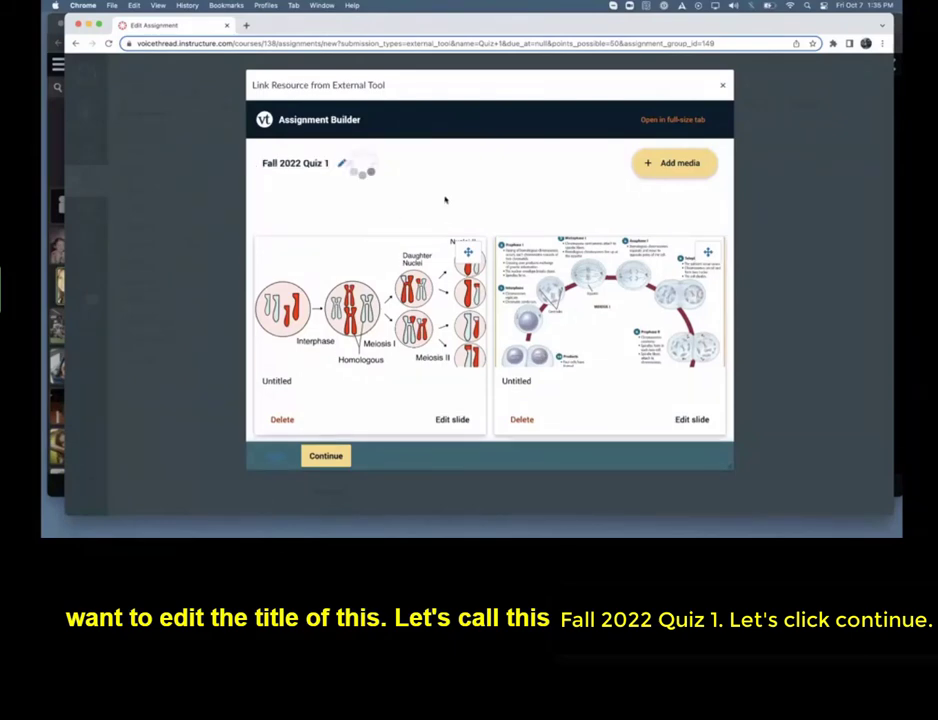
click(330, 455)
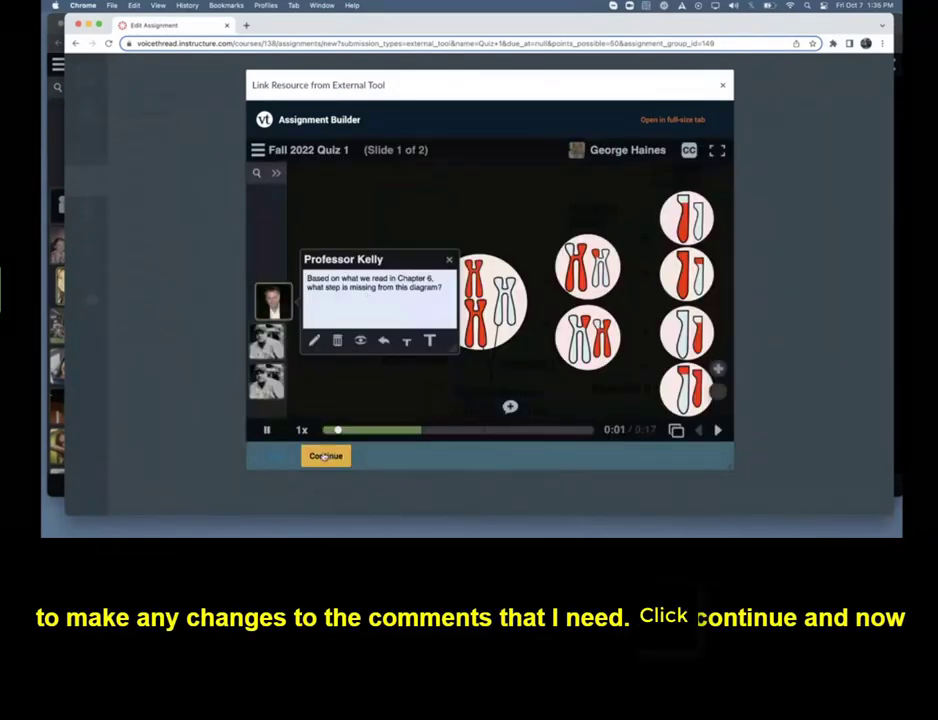
click(325, 456)
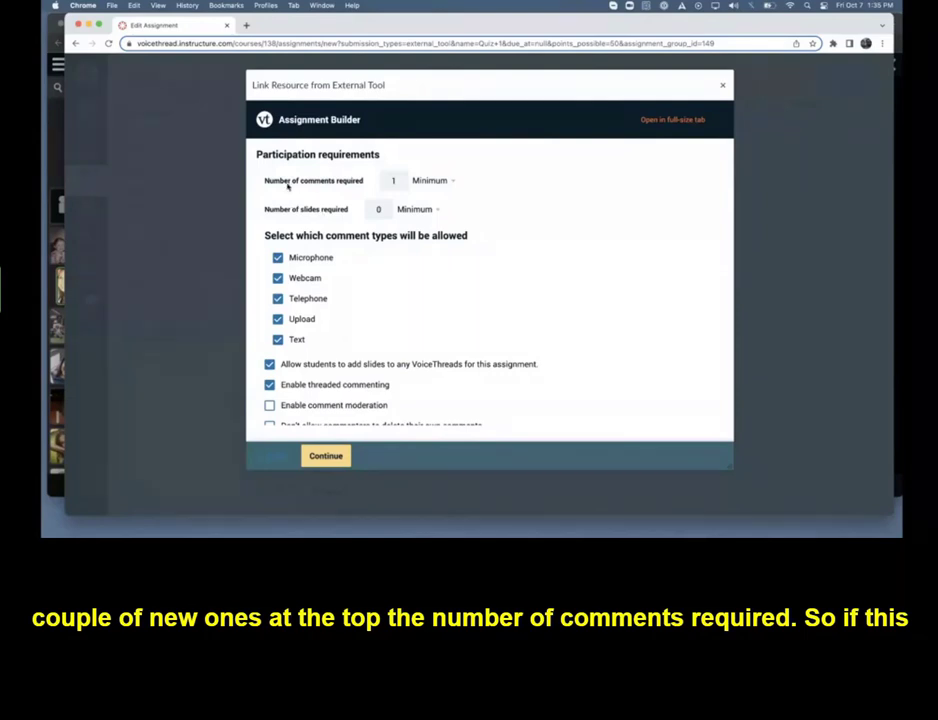
Set the number of comments required to 3 as a minimum
click(397, 180)
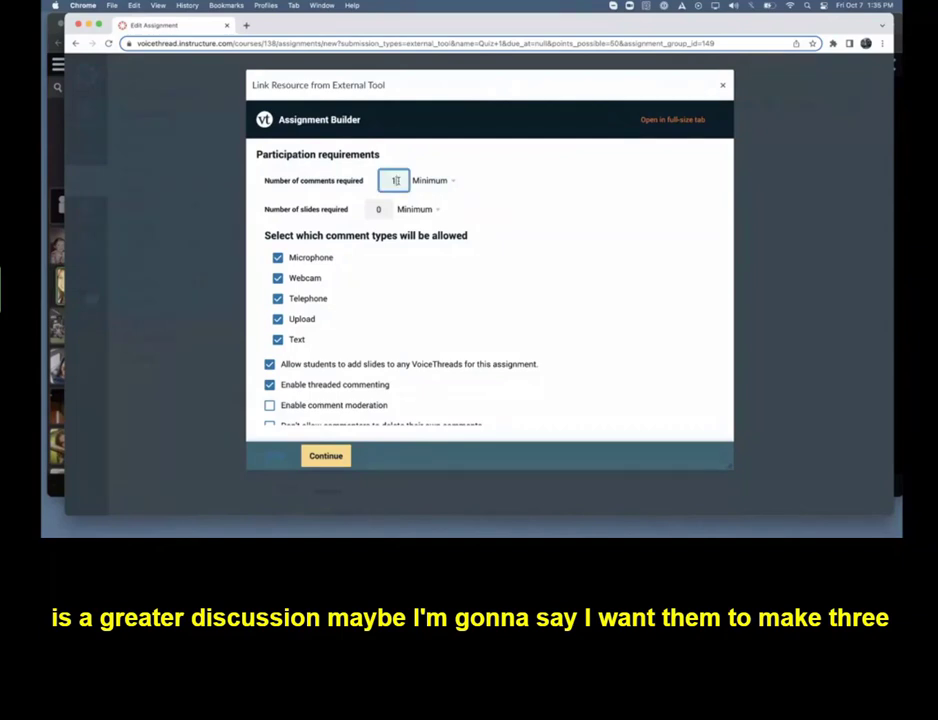
text(3)
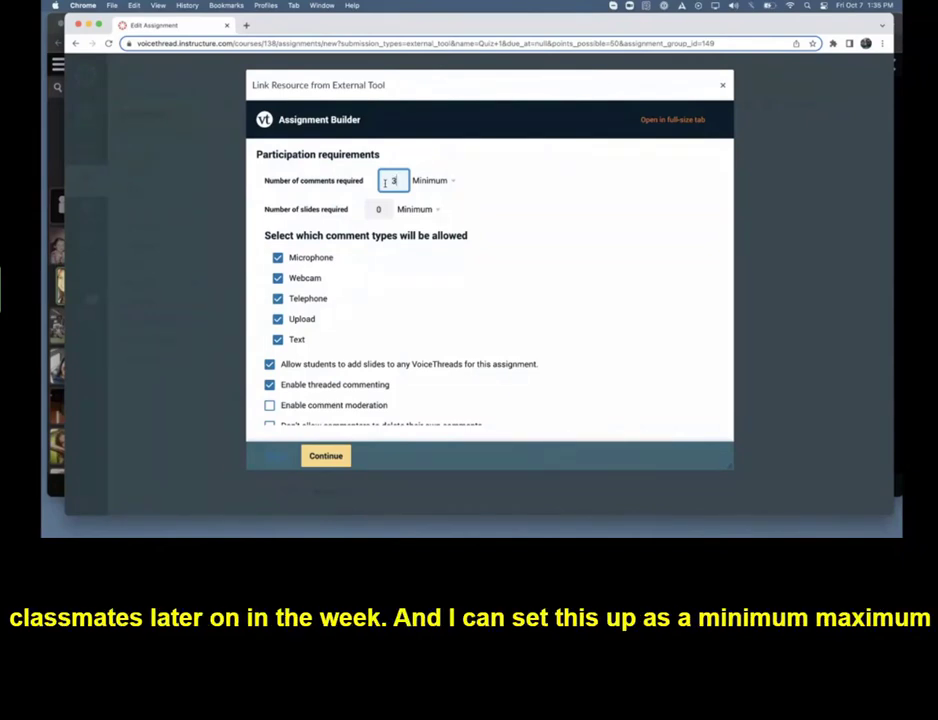
click(428, 181)
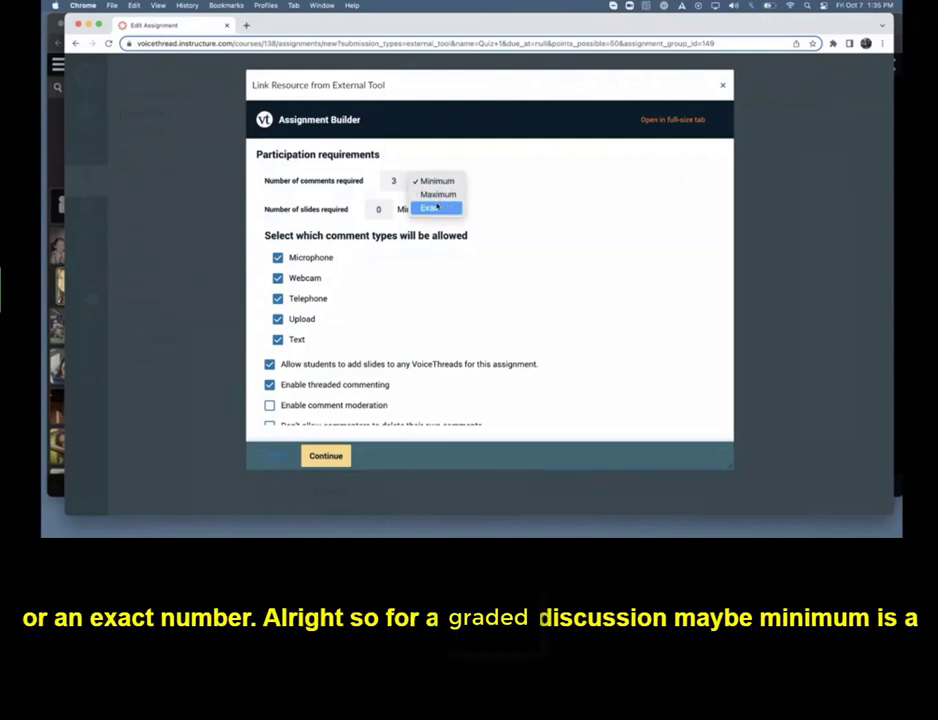
click(490, 186)
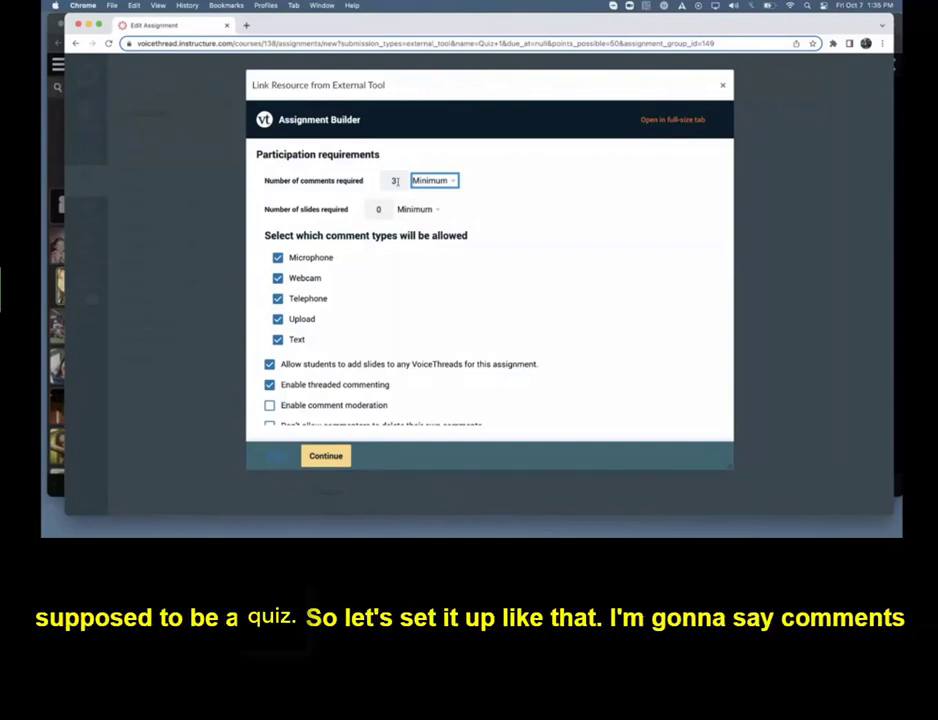
Require exactly 10 comments for the assignment
click(396, 181)
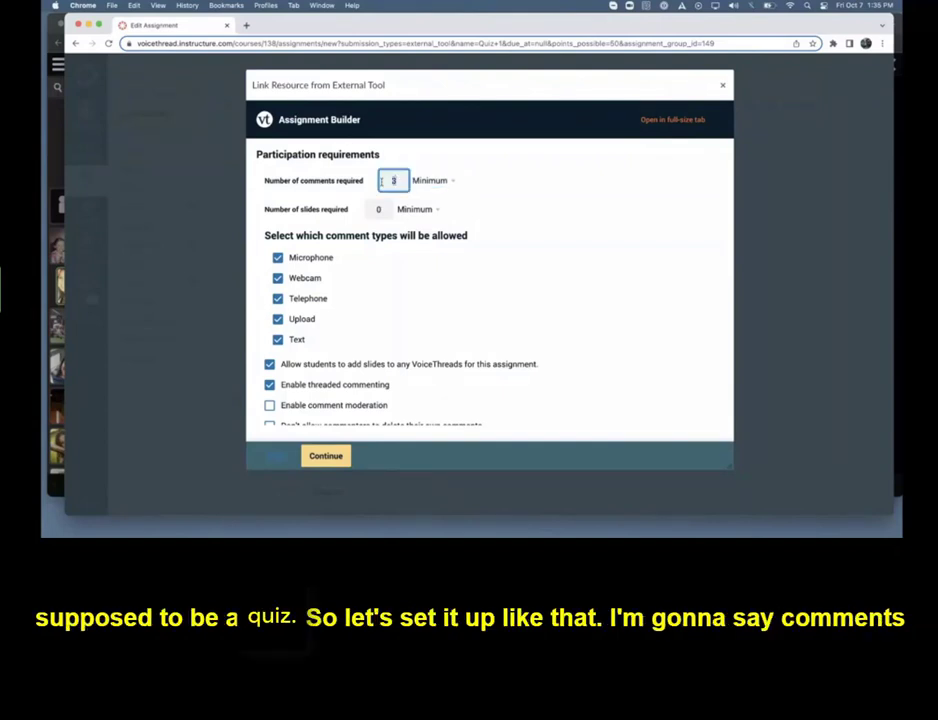
text(10)
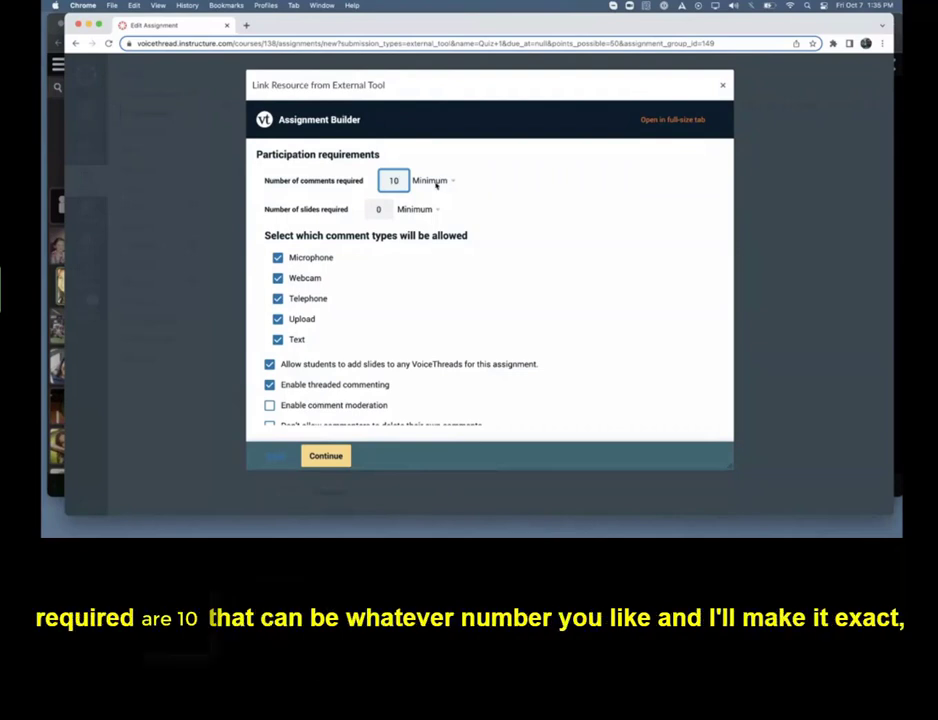
click(437, 182)
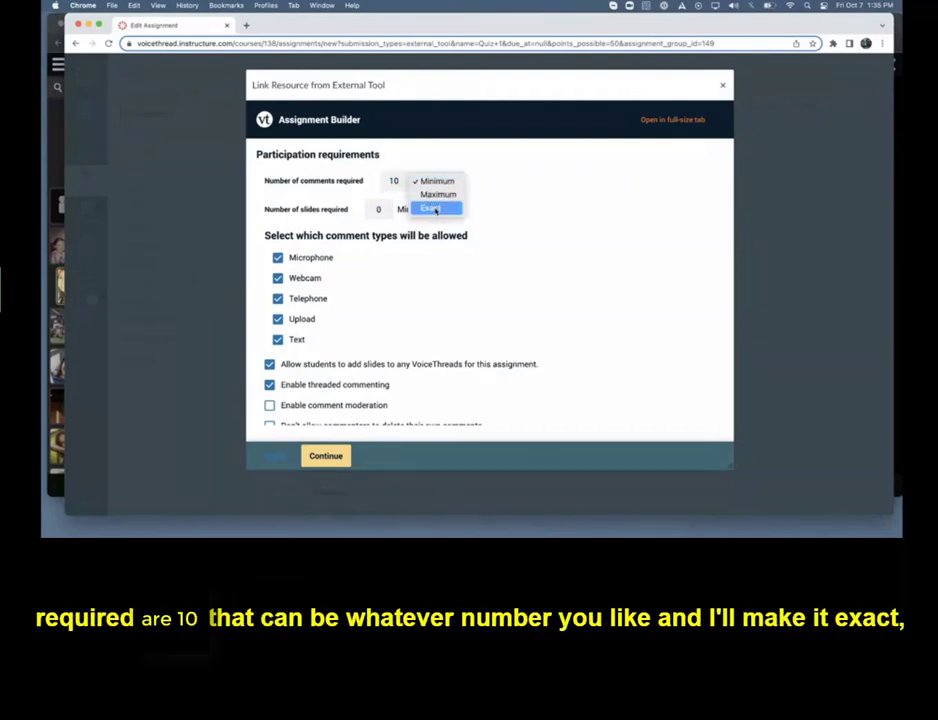
click(432, 208)
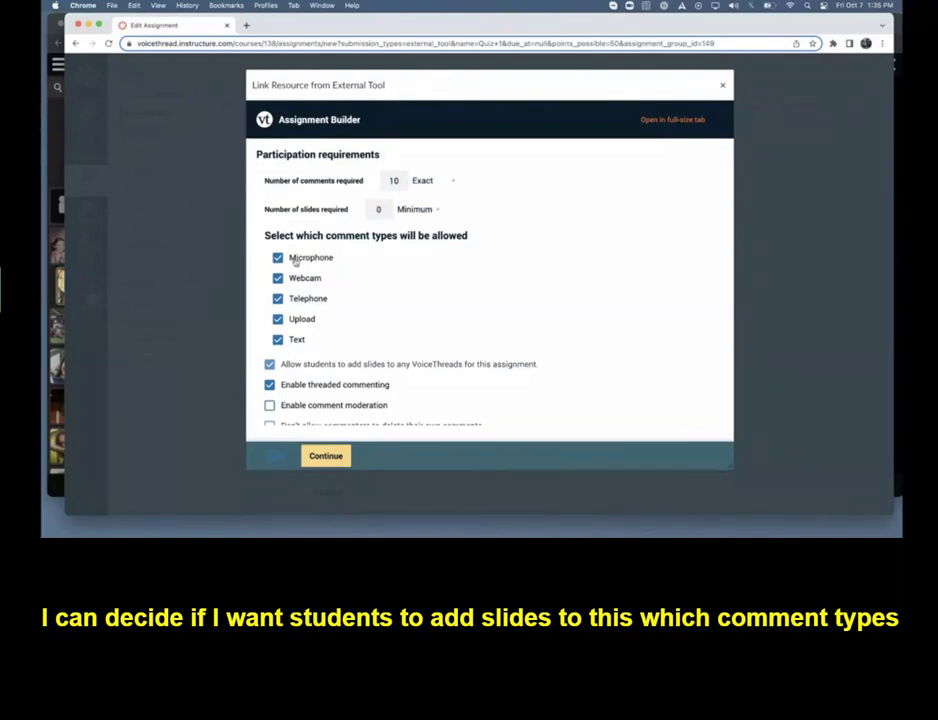
Disallow text comments and enable comment moderation for the assignment
click(277, 339)
scroll(348, 326, down, 1)
scroll(348, 326, down, 5)
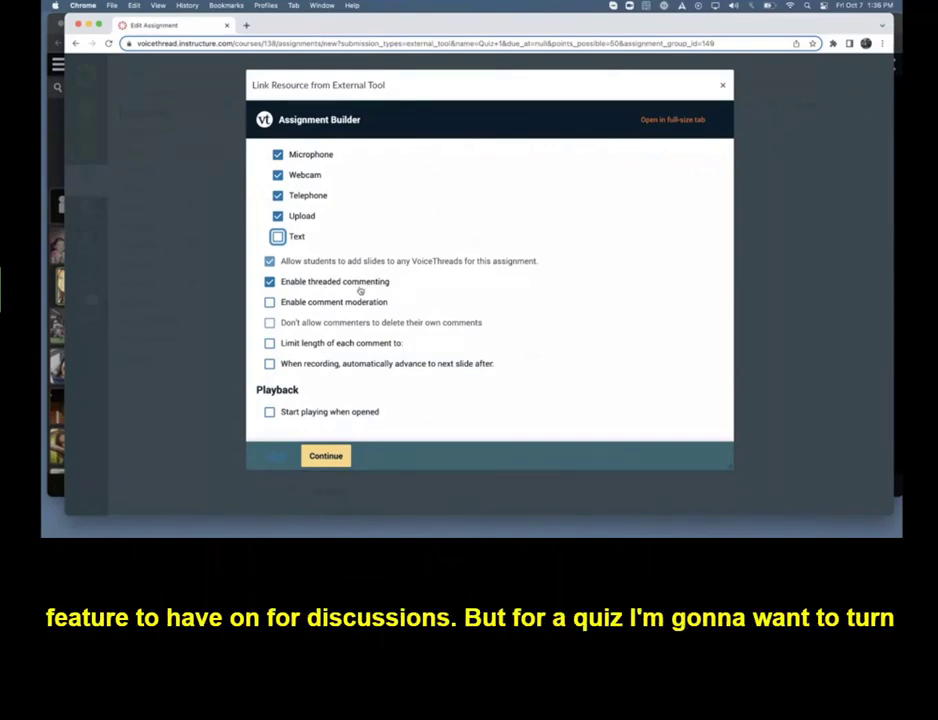
click(289, 303)
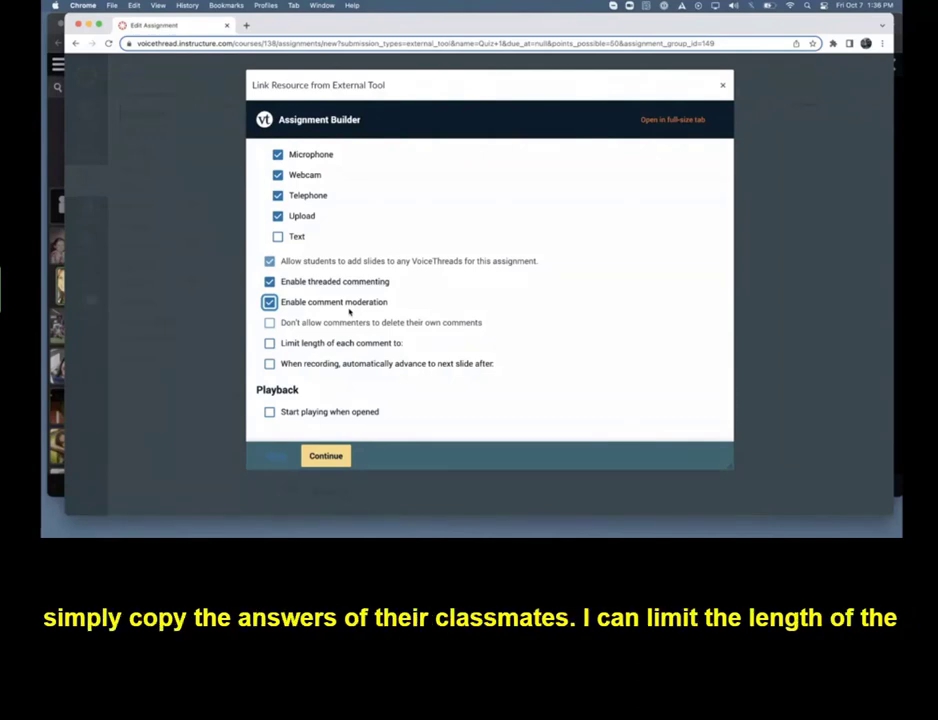
Limit the length of each comment to 2 minutes
click(304, 343)
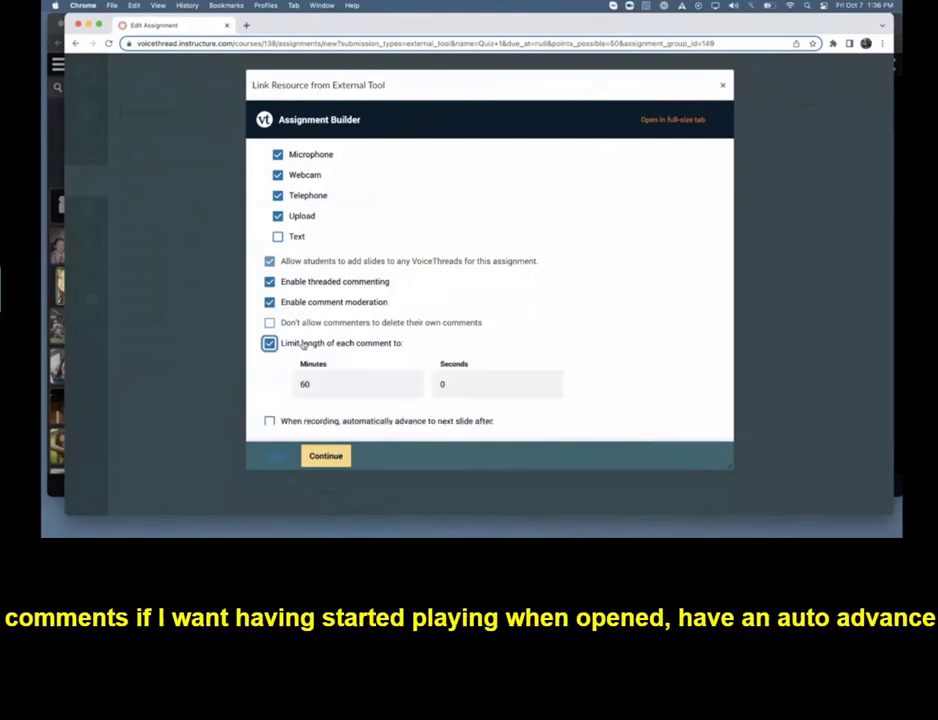
scroll(304, 330, down, 3)
double_click(293, 249)
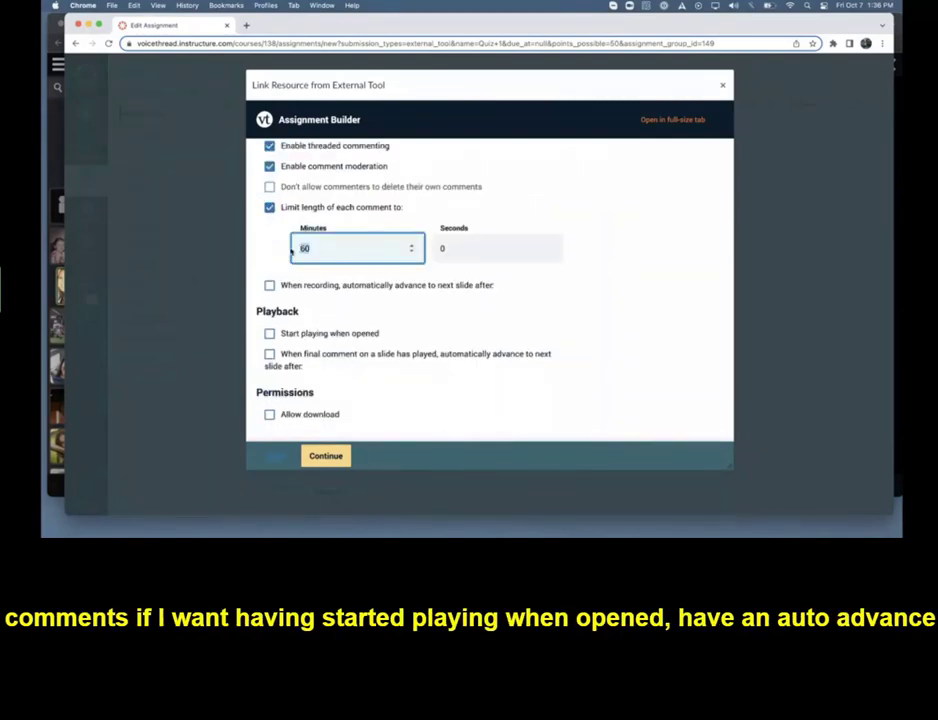
text(2)
Make playback start when opened and advance automatically after a slide's final comment, and continue to the assignment details
click(269, 333)
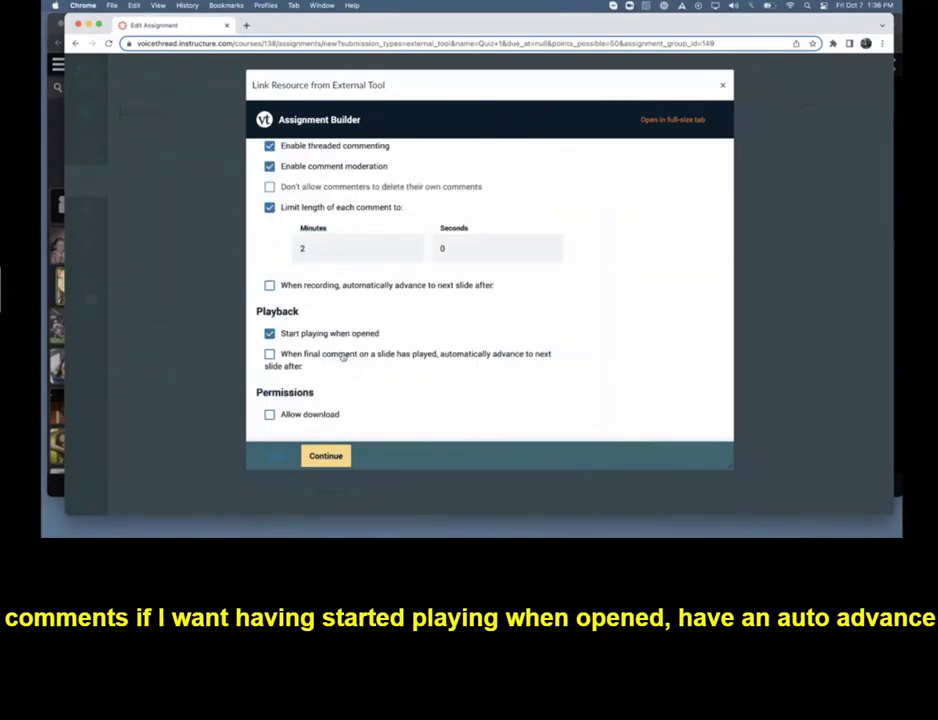
click(342, 355)
scroll(419, 325, down, 2)
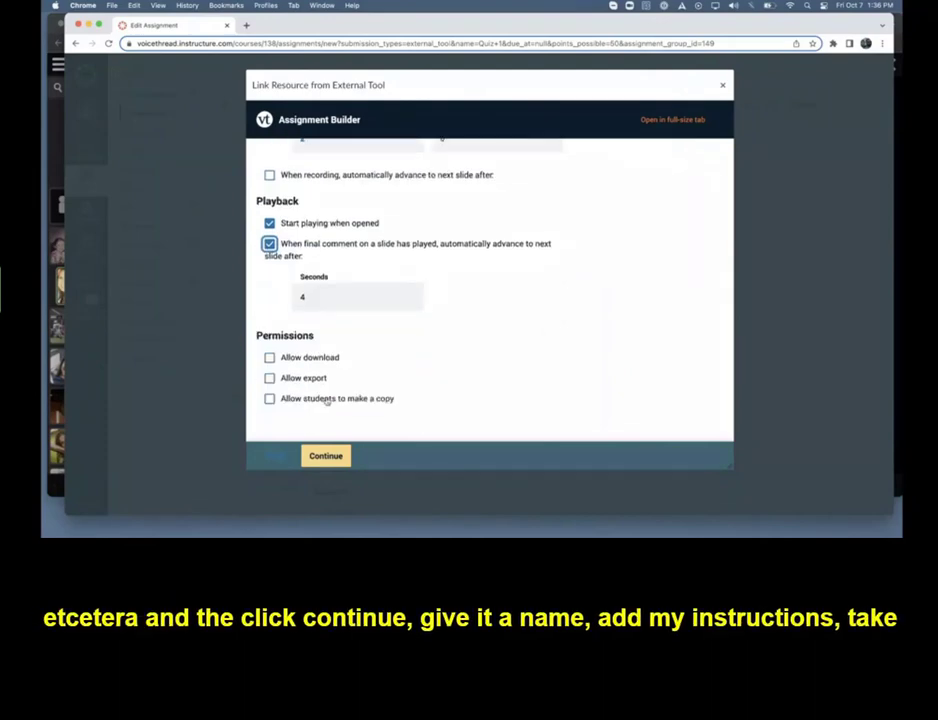
click(325, 455)
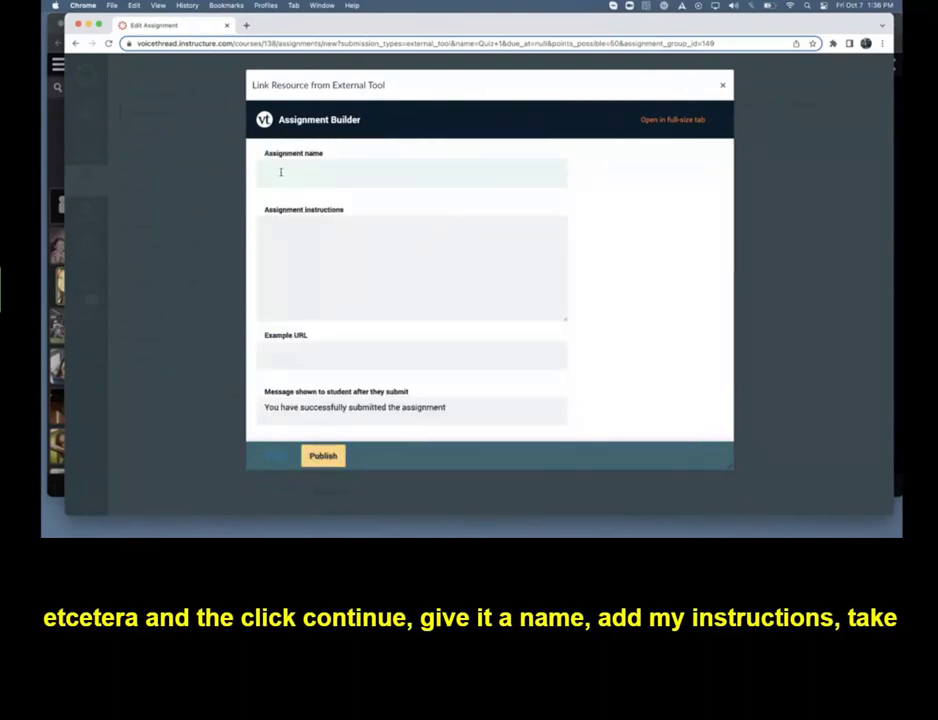
Name the assignment "Quiz 1", leaving its instructions blank
click(280, 172)
text(Quiz 1)
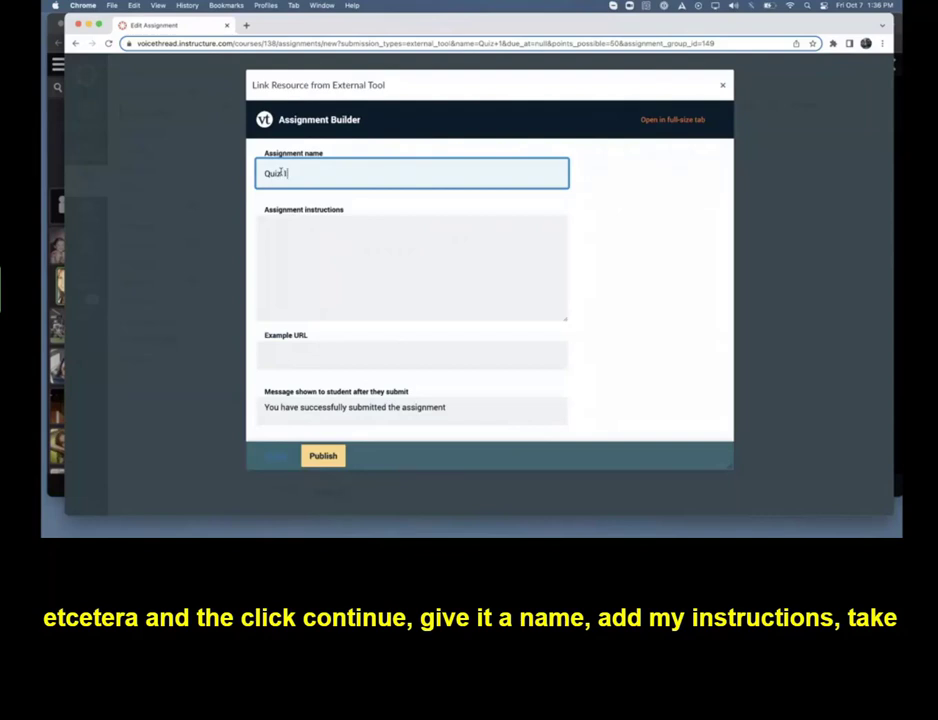
click(299, 234)
Set the assignment's start date to October 7, 2022 and its due date to October 14, 2022
scroll(299, 236, down, 4)
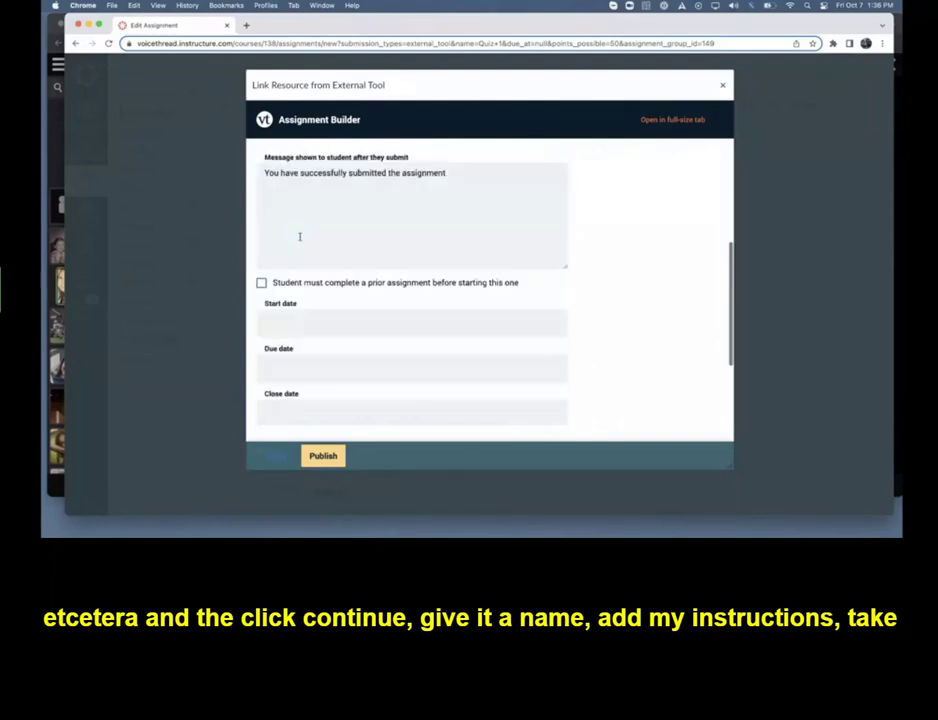
scroll(299, 236, down, 2)
click(299, 209)
click(380, 289)
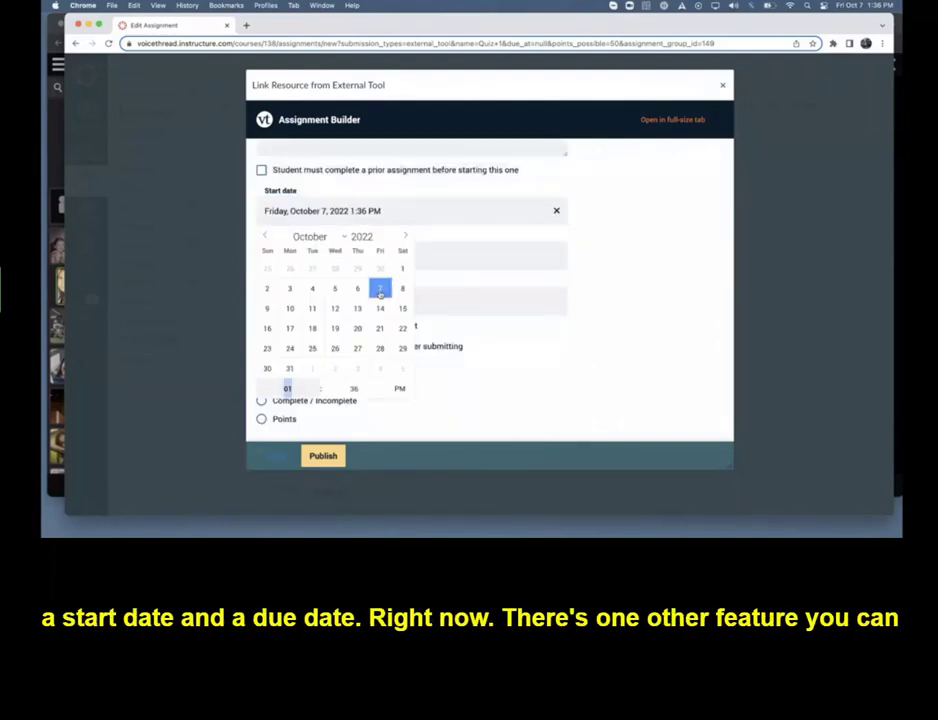
click(441, 262)
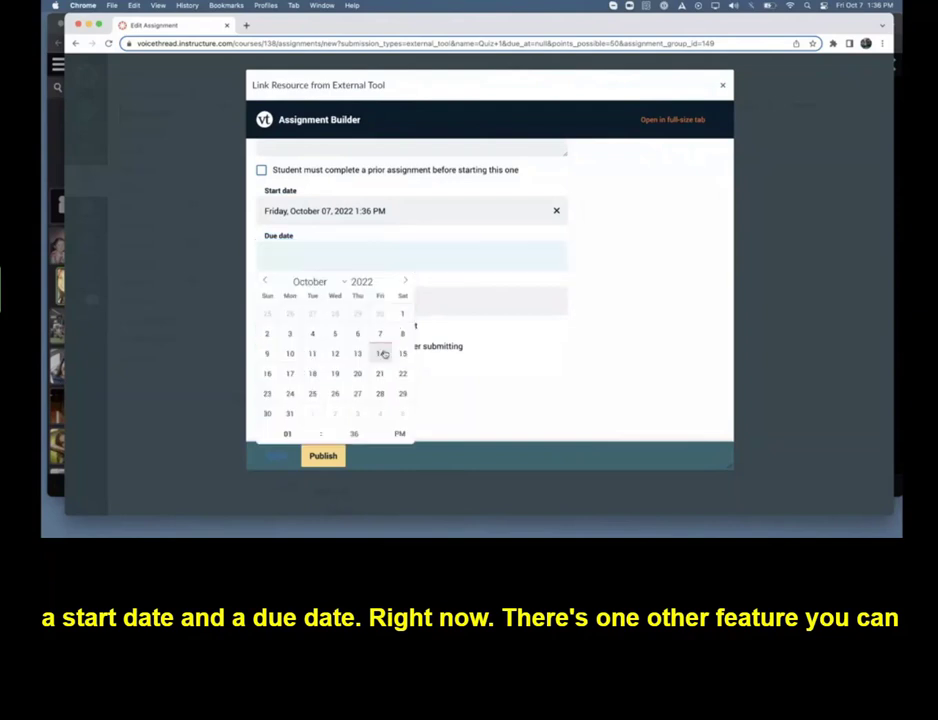
click(383, 354)
click(588, 287)
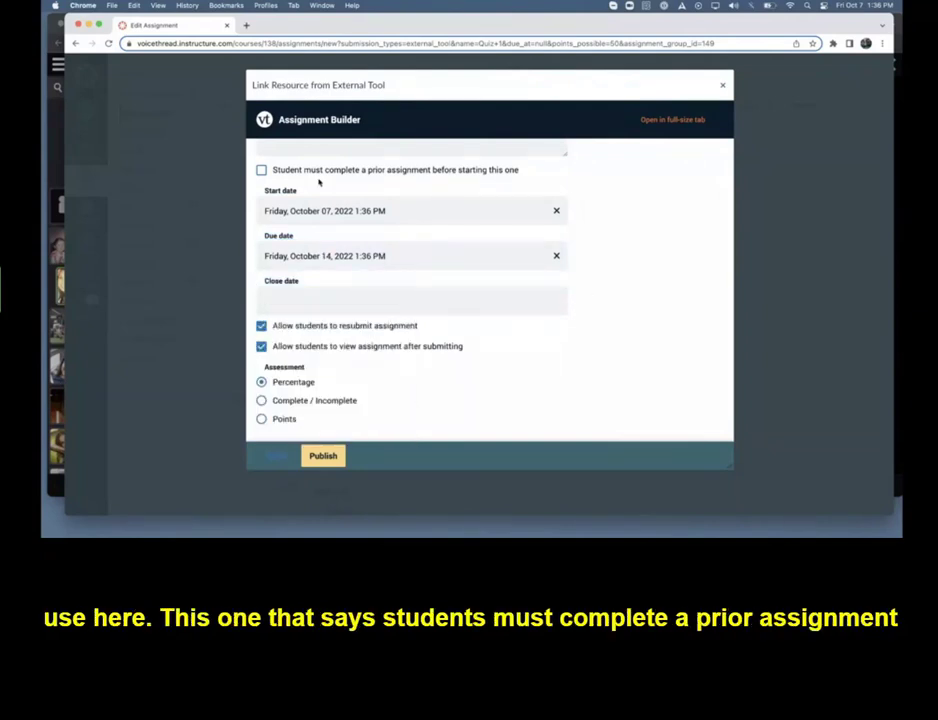
Require students to complete the prior assignment "Lecture 1- graded" due Oct 14, 2022 before starting this one
scroll(313, 180, up, 1)
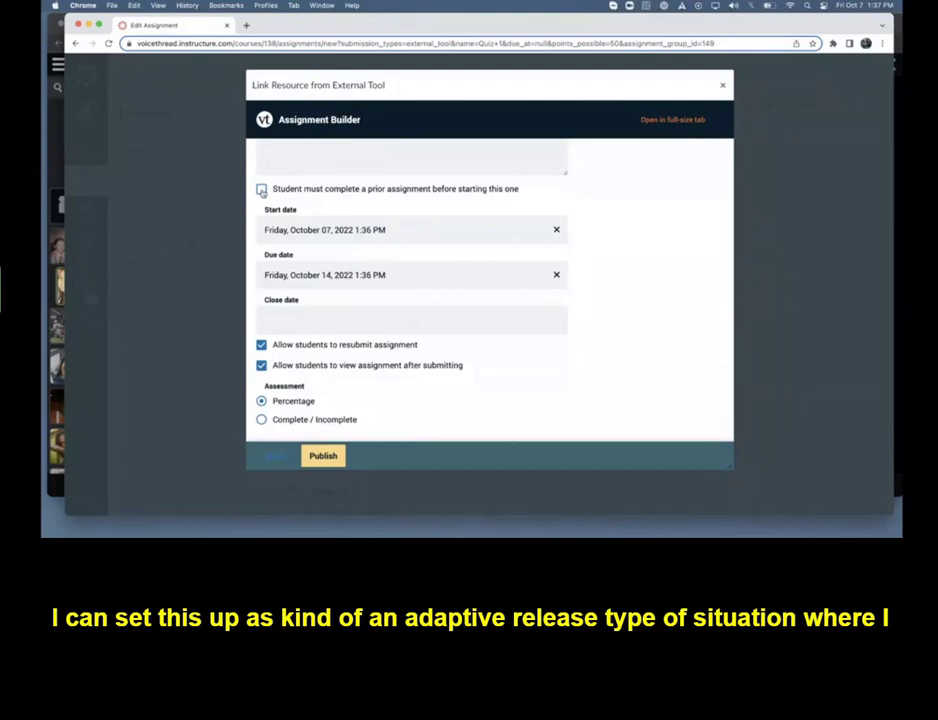
click(261, 190)
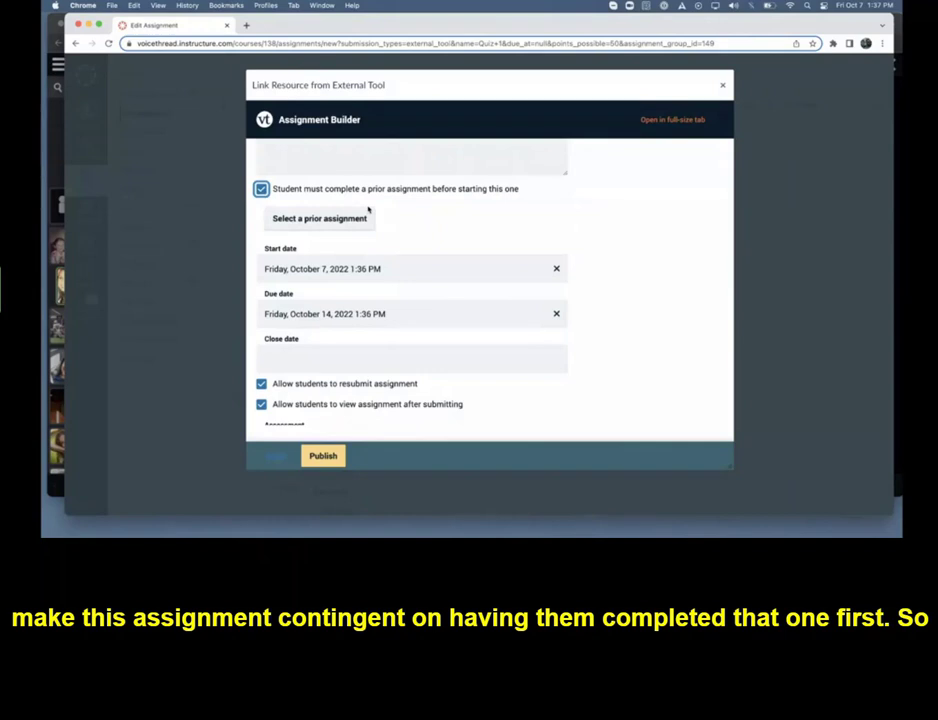
click(317, 219)
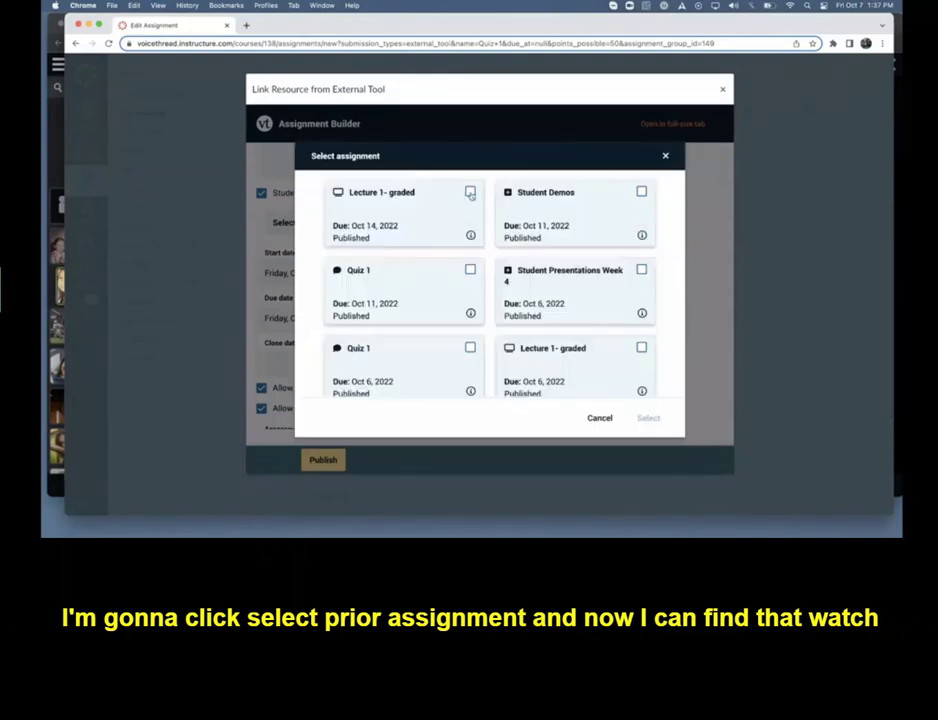
click(470, 192)
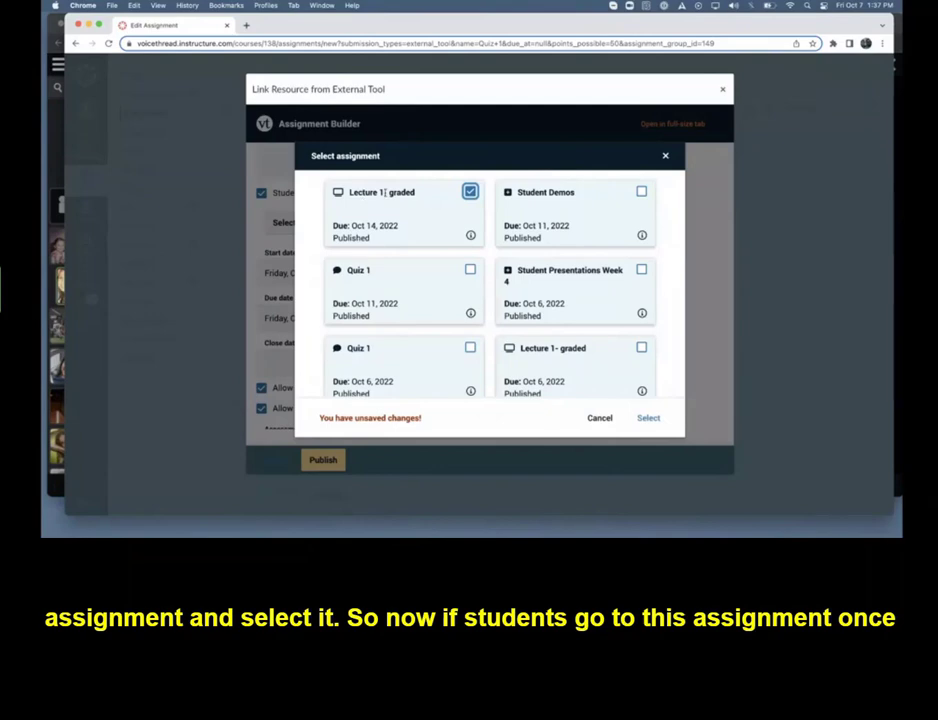
click(648, 418)
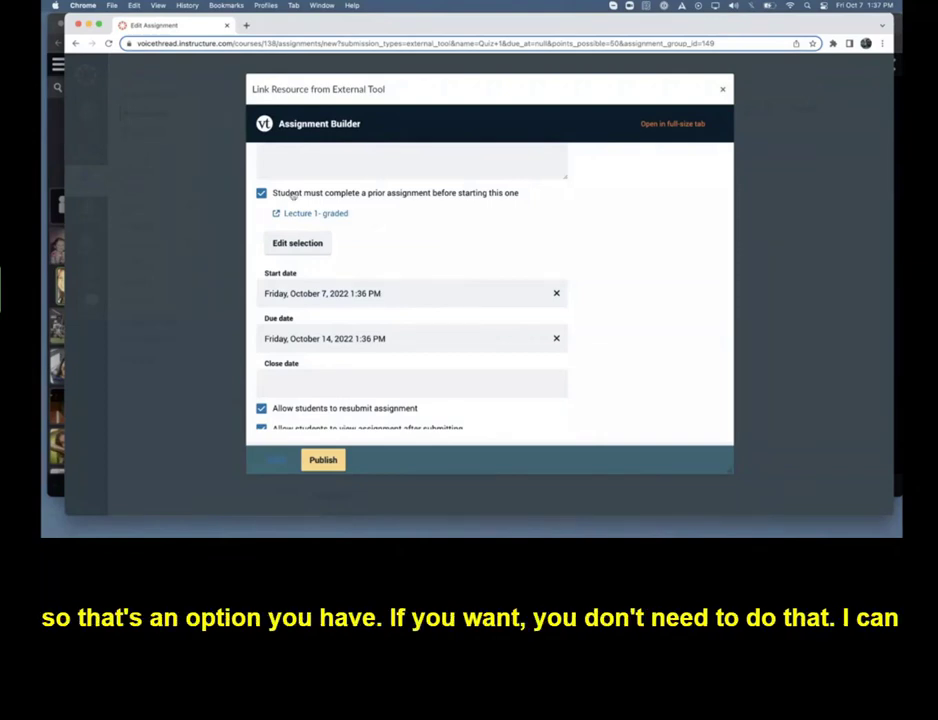
Disallow resubmission of the assignment and assess it by points, with 50 total points possible
scroll(385, 232, down, 3)
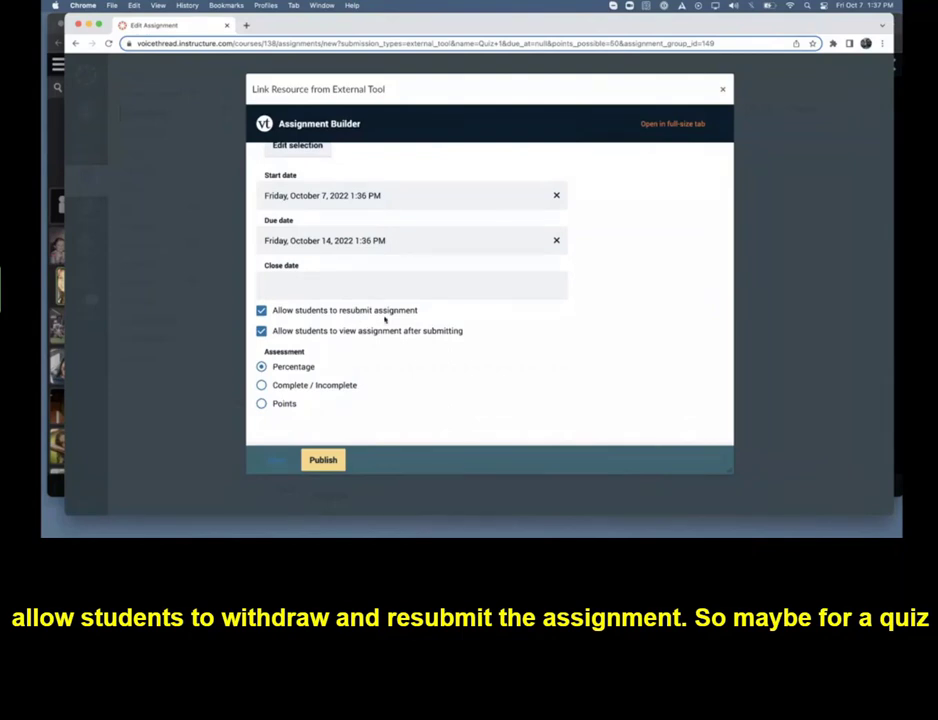
click(261, 310)
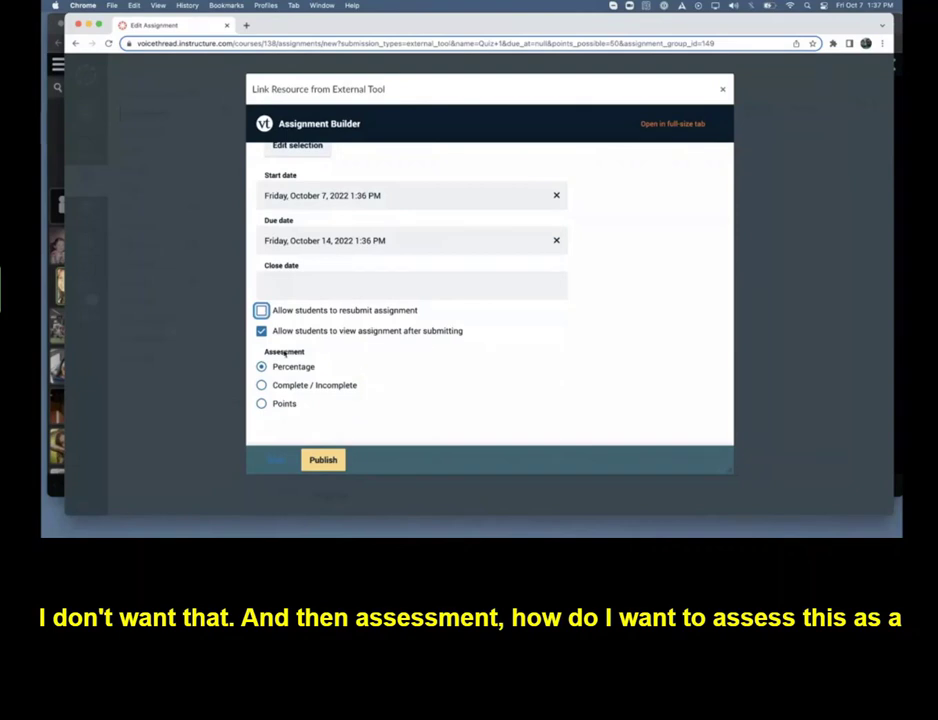
click(281, 406)
click(334, 387)
text(100)
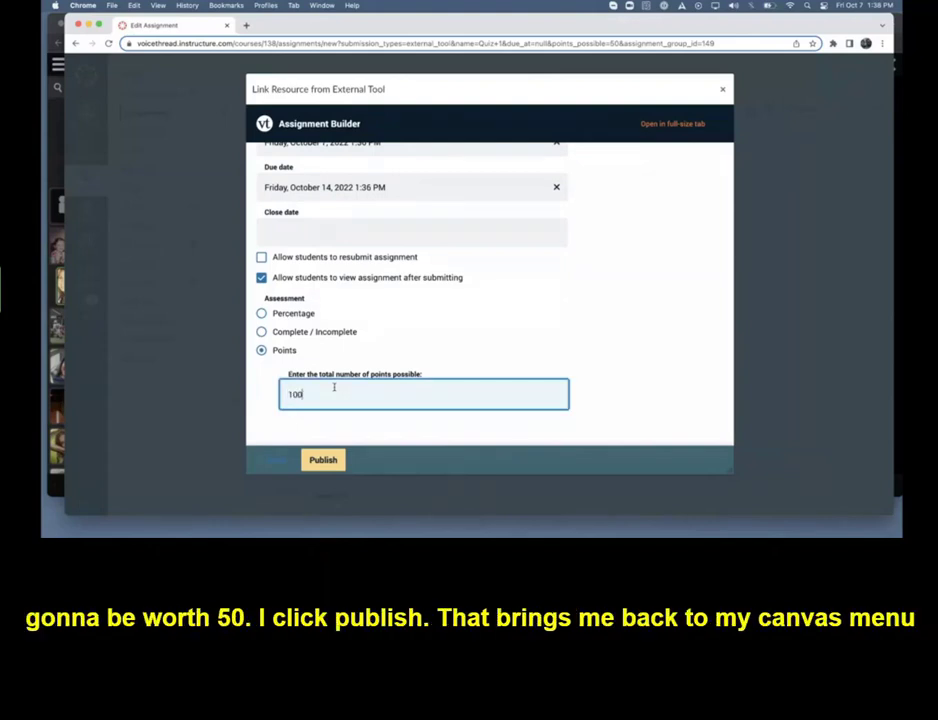
key(BackSpace)
key(BackSpace)
key(BackSpace)
text(50)
Publish the VoiceThread assignment, link it as the Canvas external tool, and save and publish the Canvas assignment
click(330, 462)
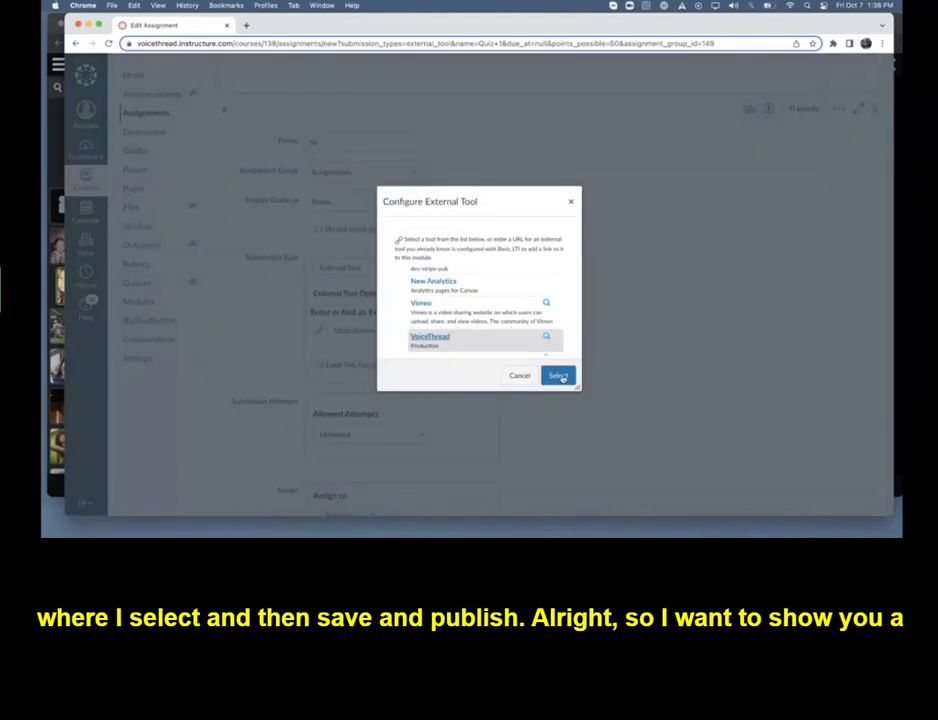
click(558, 376)
scroll(669, 396, down, 4)
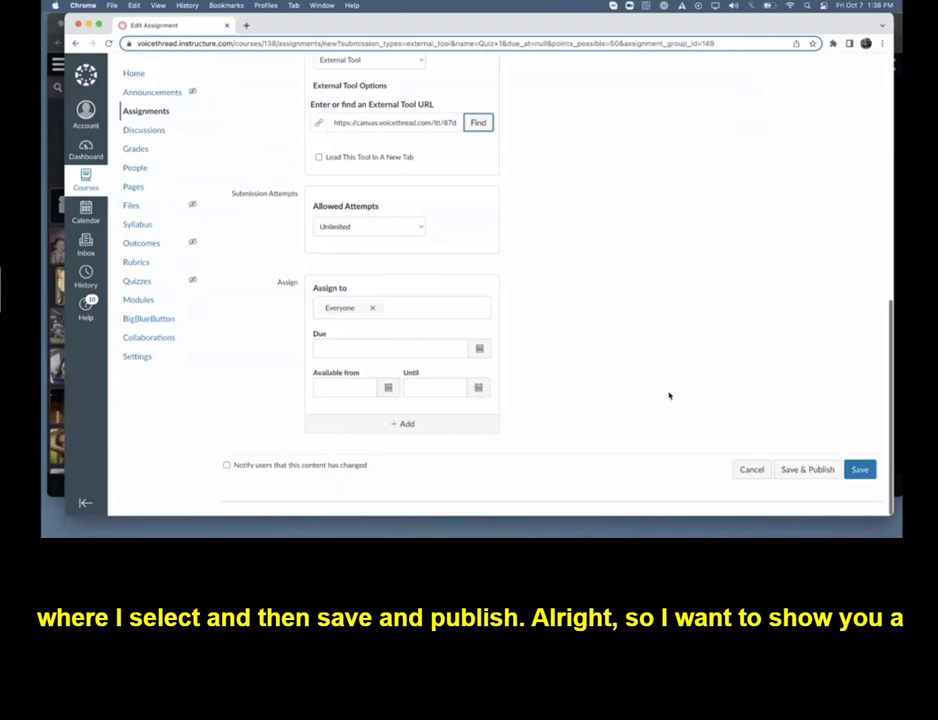
click(806, 471)
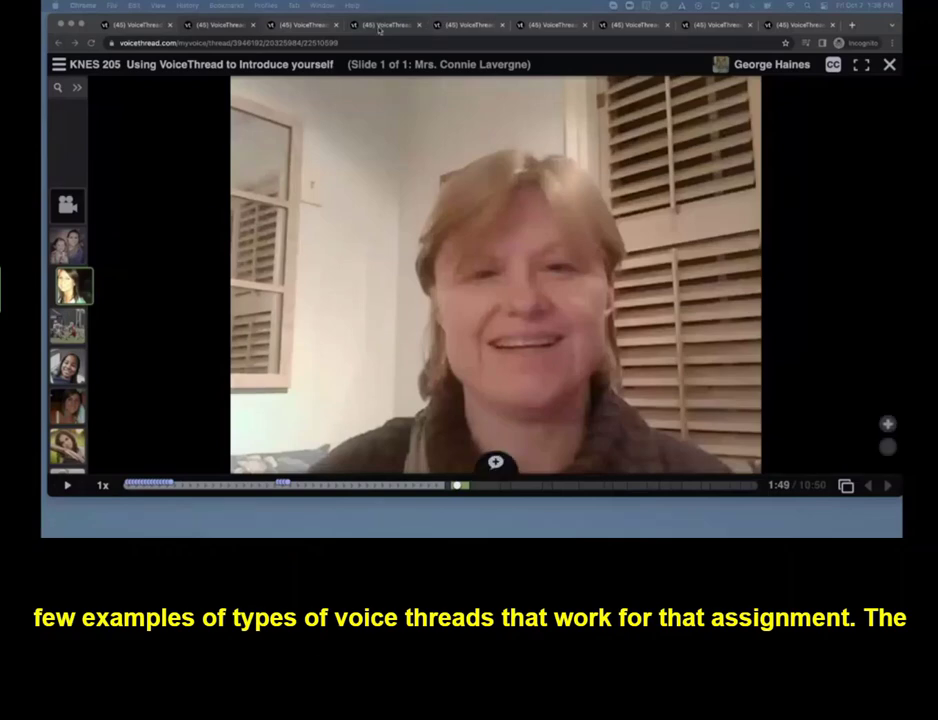
Review the example VoiceThreads through to "Copy of Quiz 5- Analyzing Charts", examining its annotated answer comment and the chart on slide 3
click(463, 25)
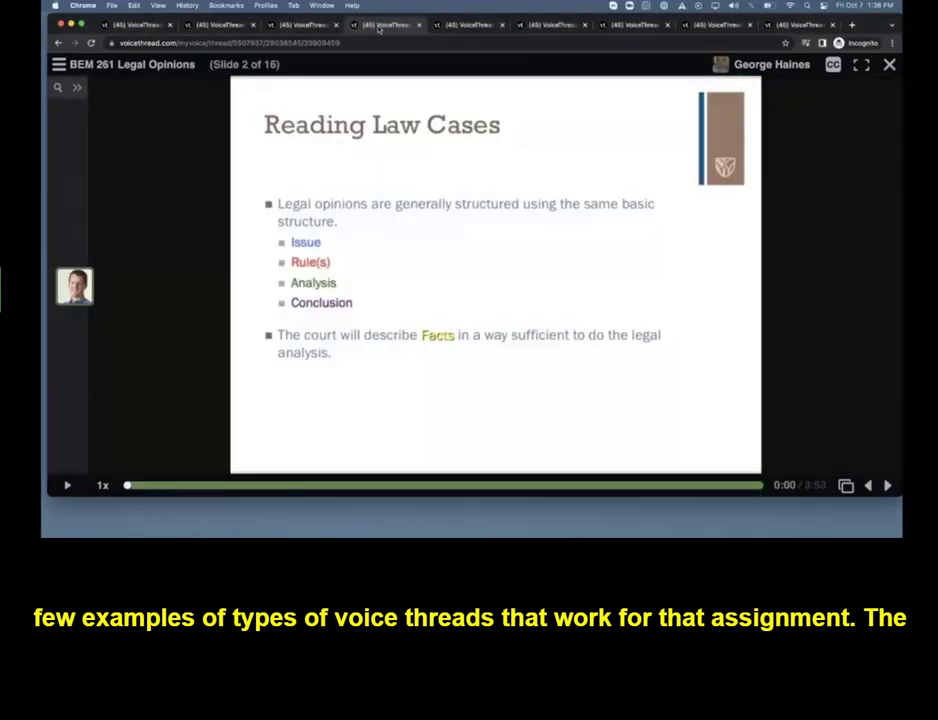
click(463, 30)
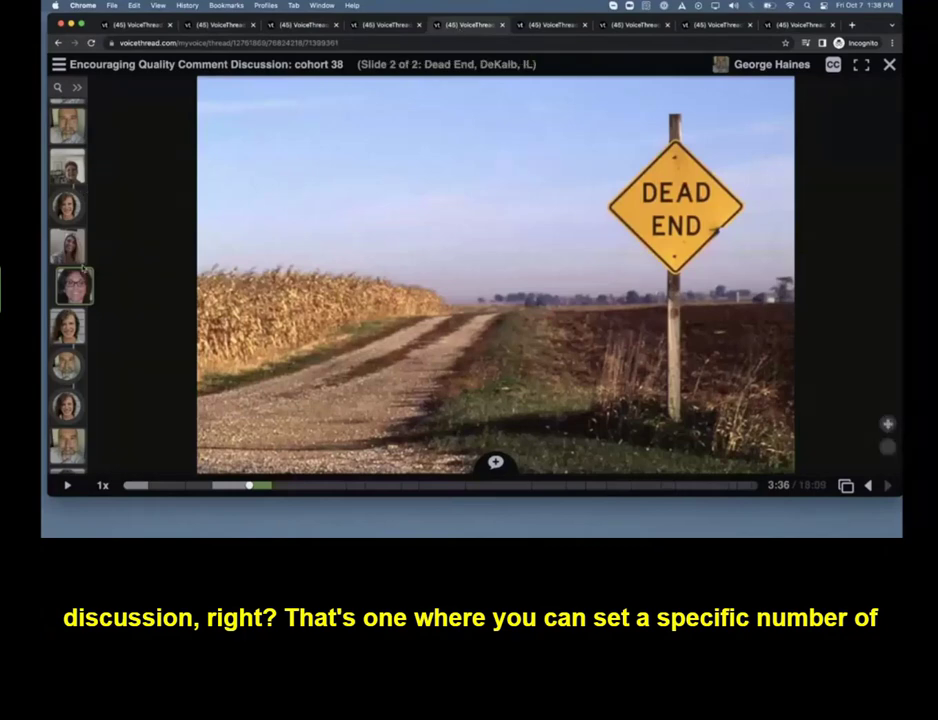
click(551, 26)
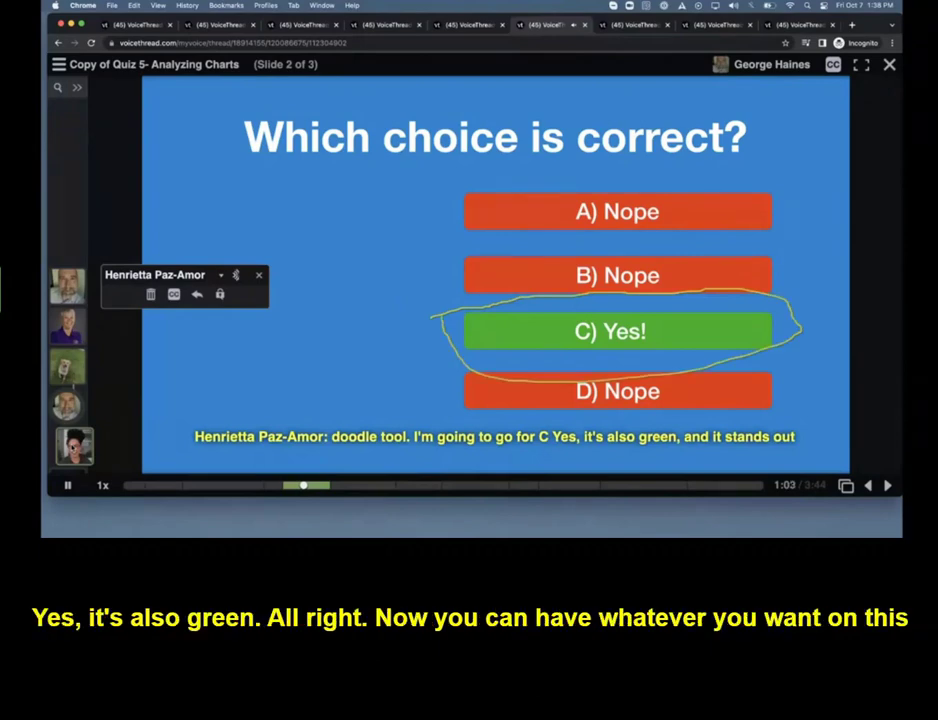
click(66, 486)
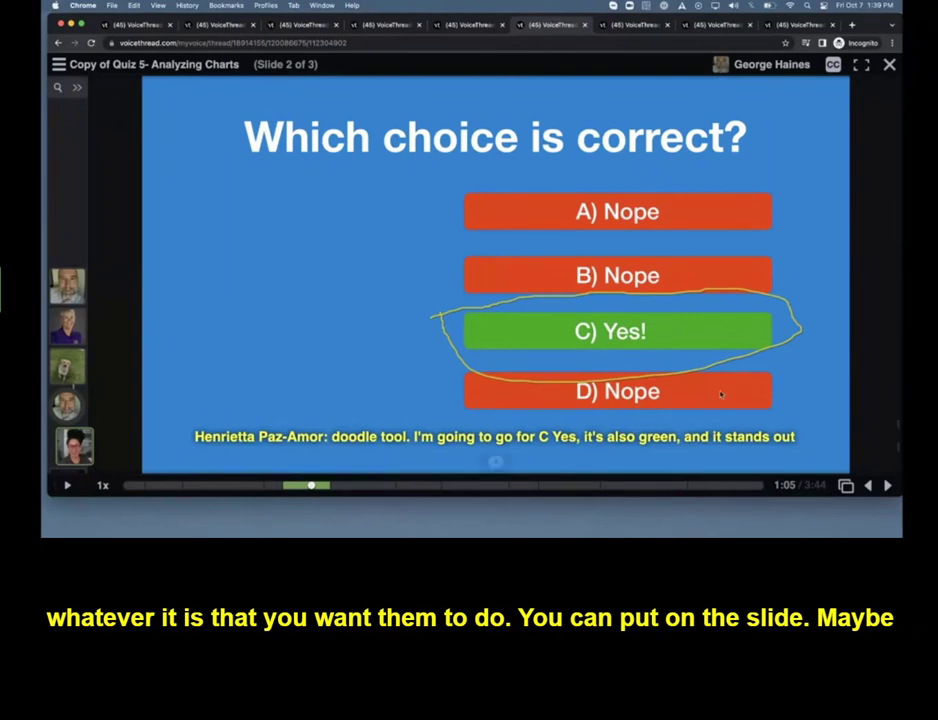
click(887, 485)
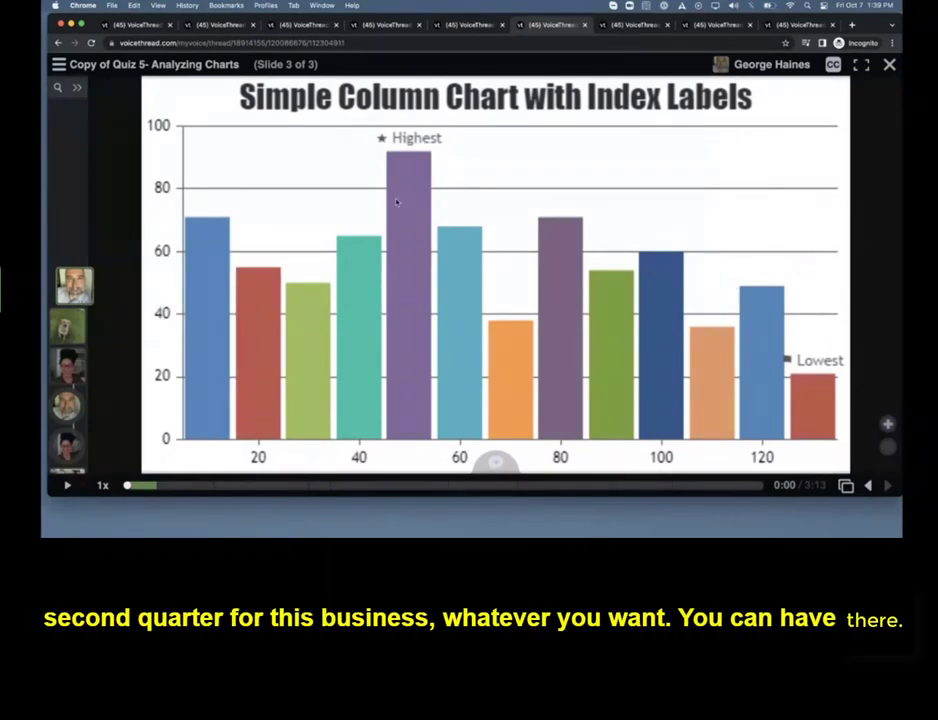
View the "IELTS Speaking Test 1" example VoiceThread, reloading it and advancing to slide 2
click(627, 28)
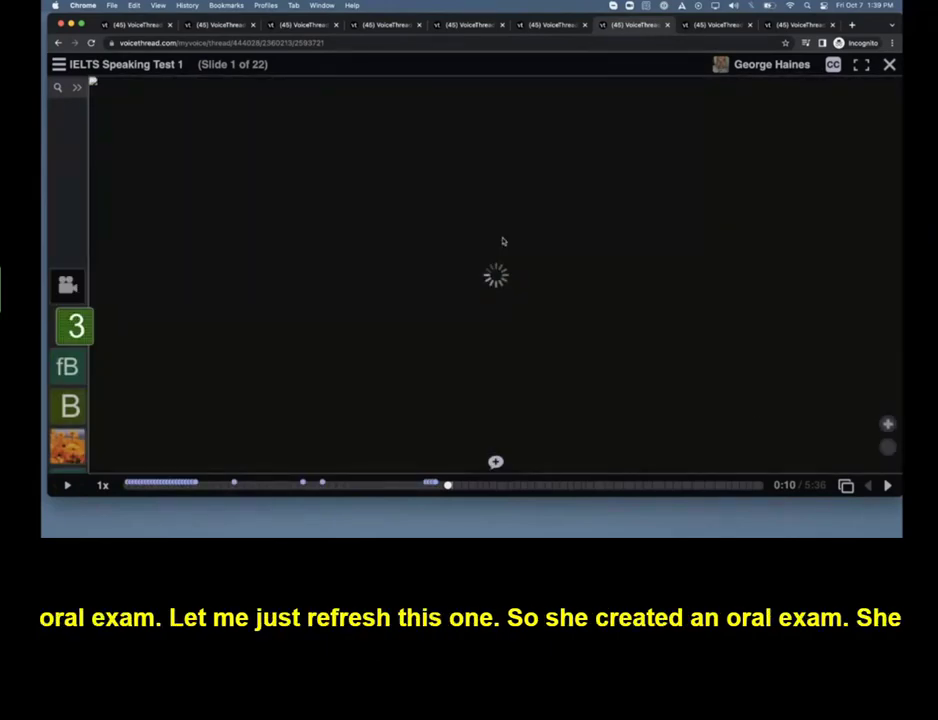
key(super+r)
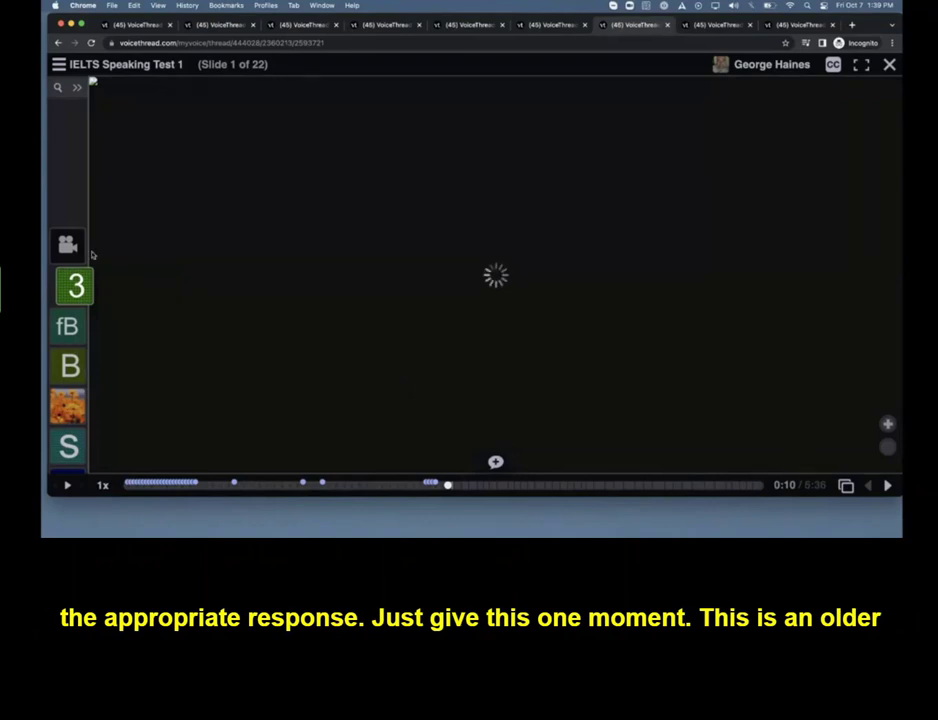
click(887, 487)
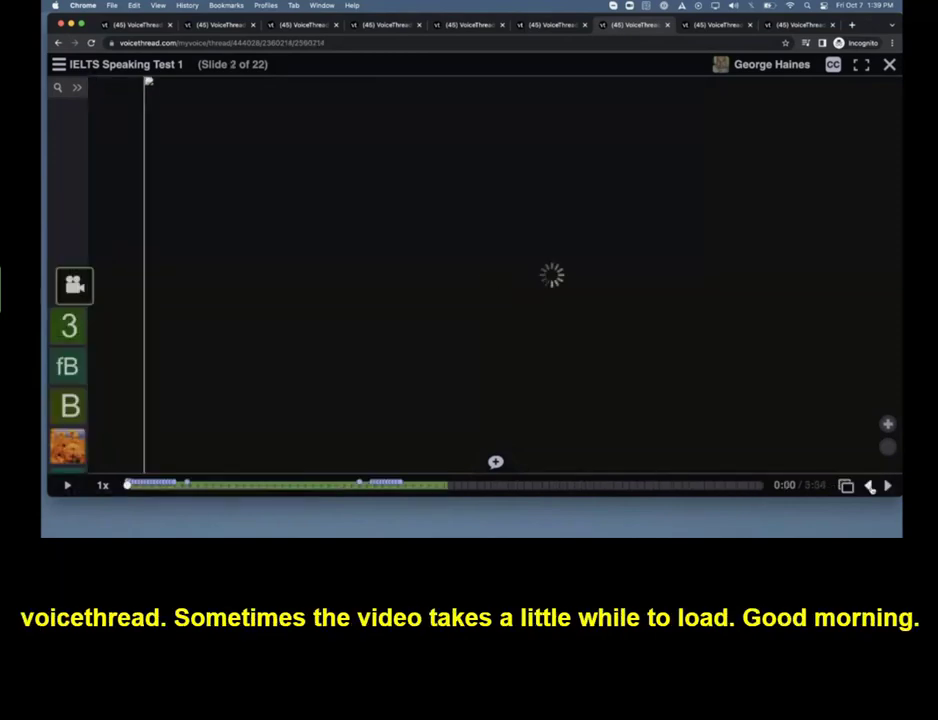
Return to slide 1 of the IELTS Speaking Test 1 VoiceThread, play its instructor and student comments, and view the slide overview
click(871, 486)
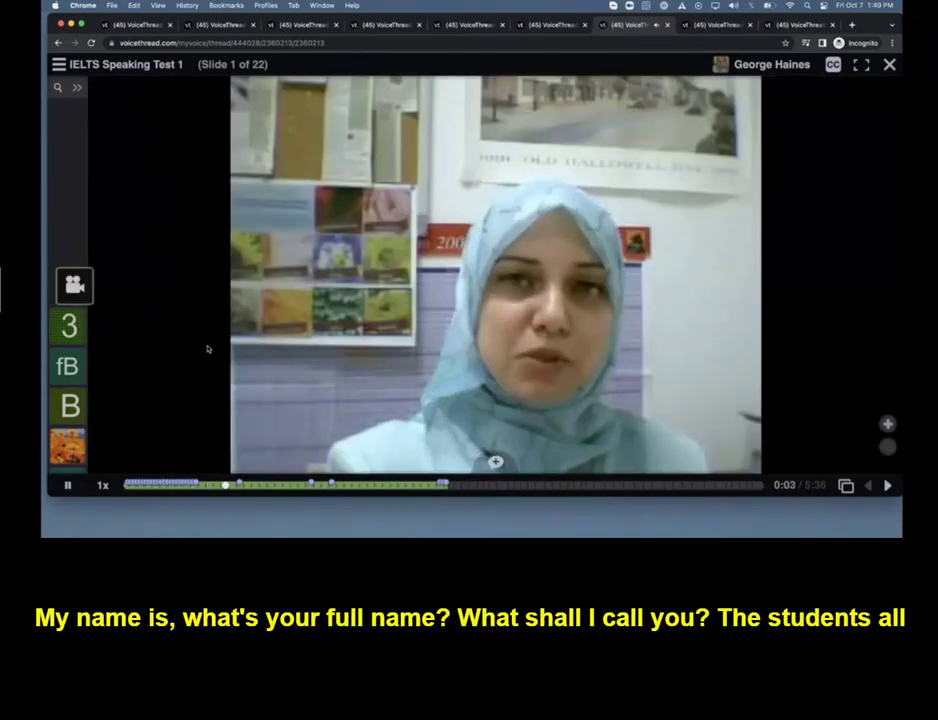
click(67, 486)
click(70, 405)
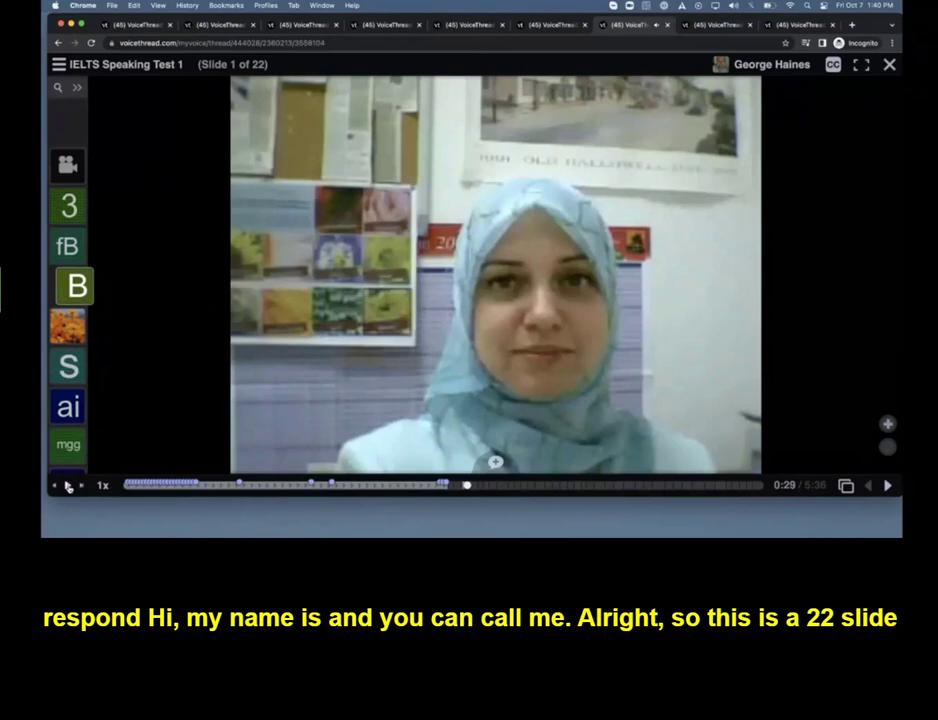
click(68, 485)
click(846, 485)
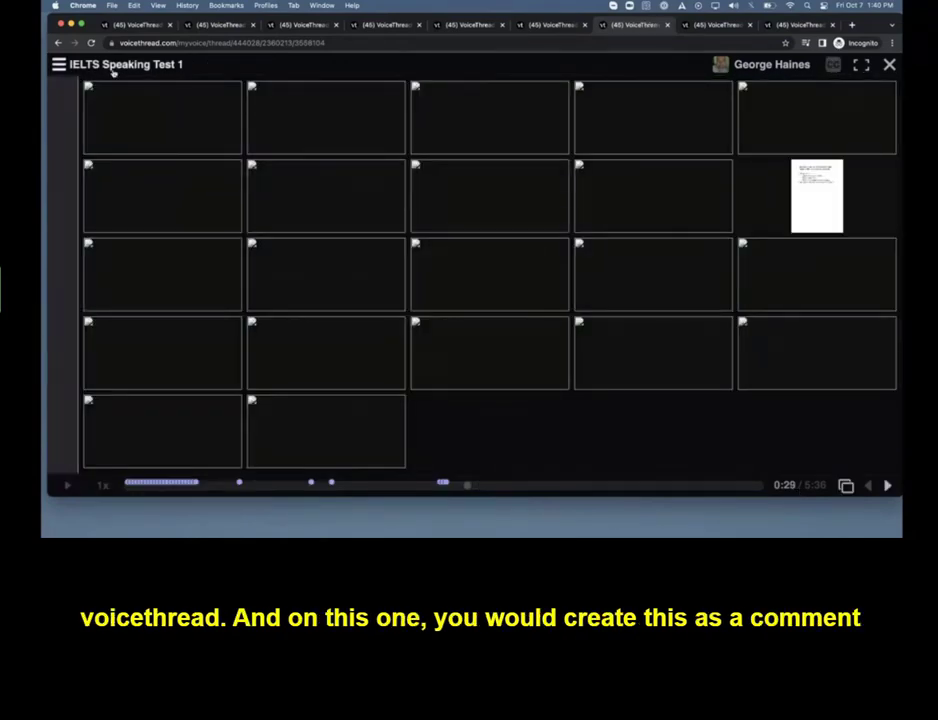
click(172, 117)
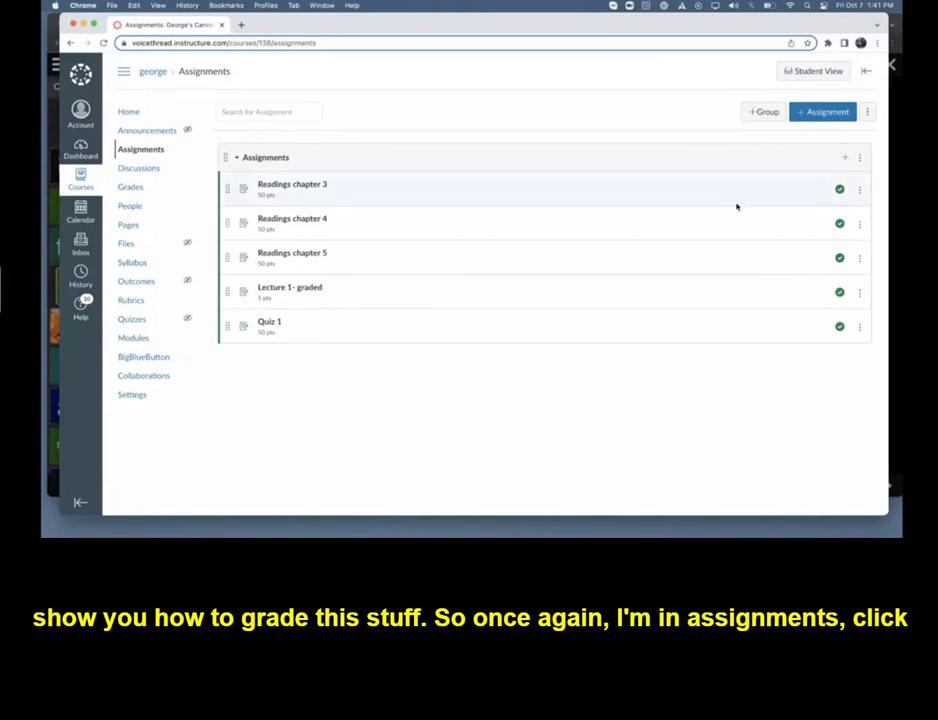
In the Canvas course, add an External Tool assignment named "Student Demos" worth 100 points and open its full options
click(847, 161)
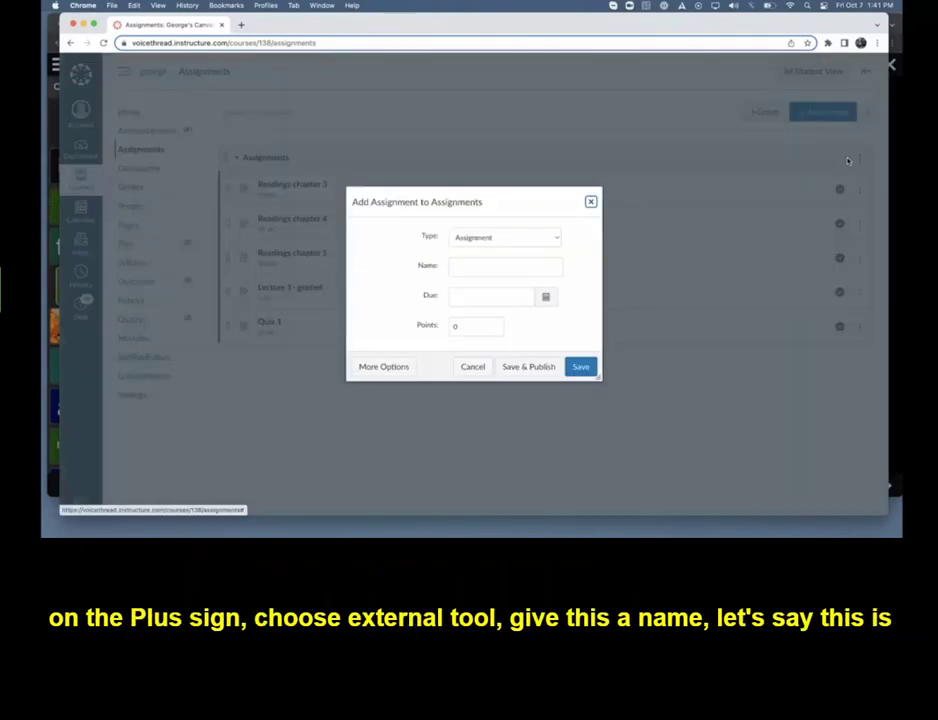
click(492, 237)
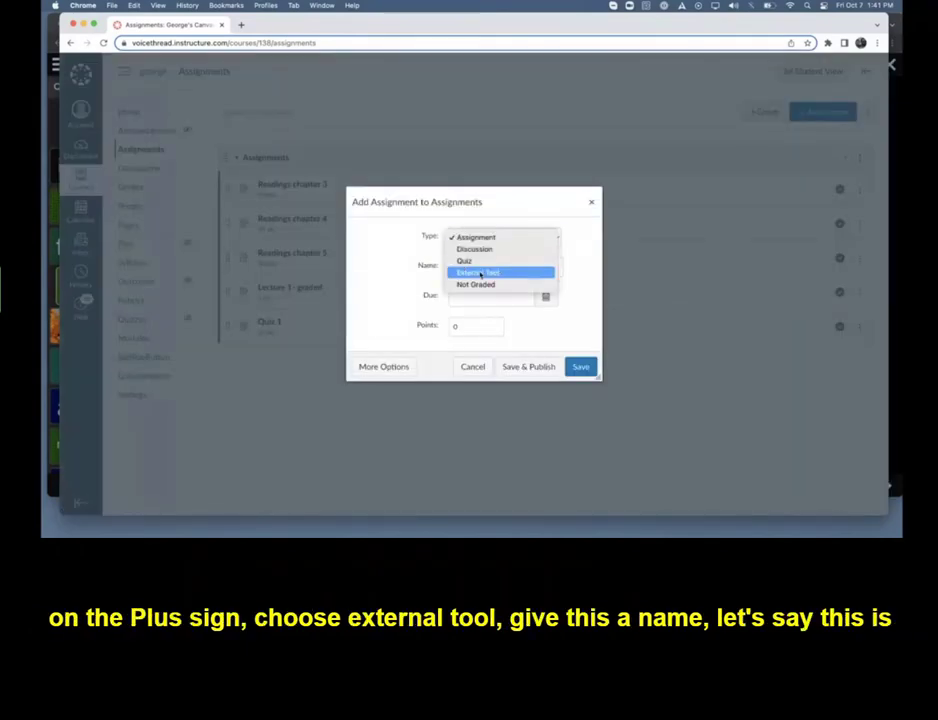
click(480, 272)
click(458, 266)
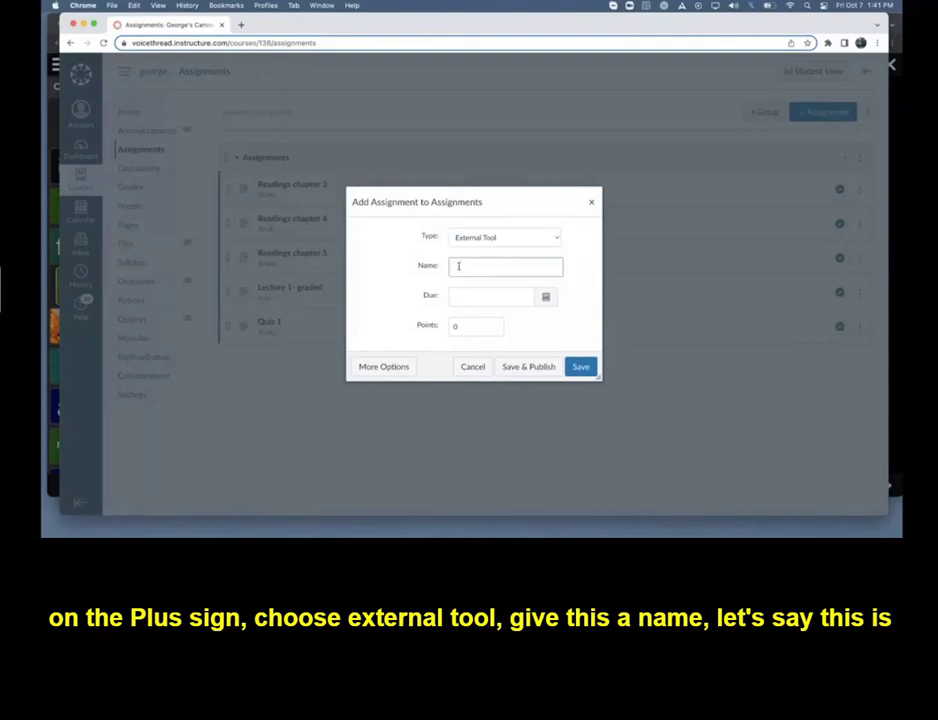
text(Student De)
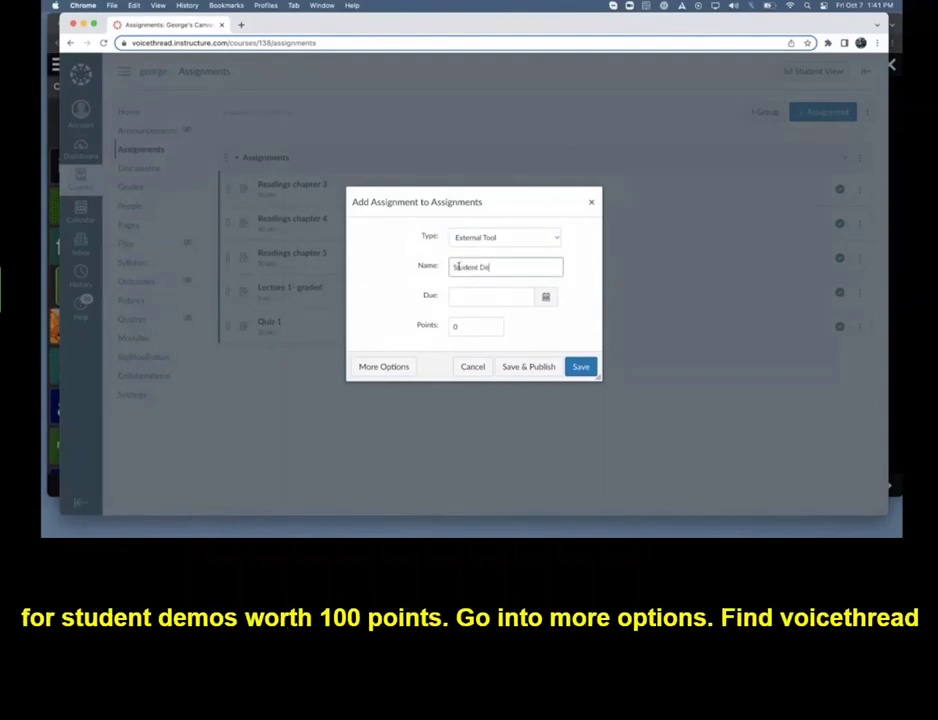
text(mos)
click(443, 329)
text(100)
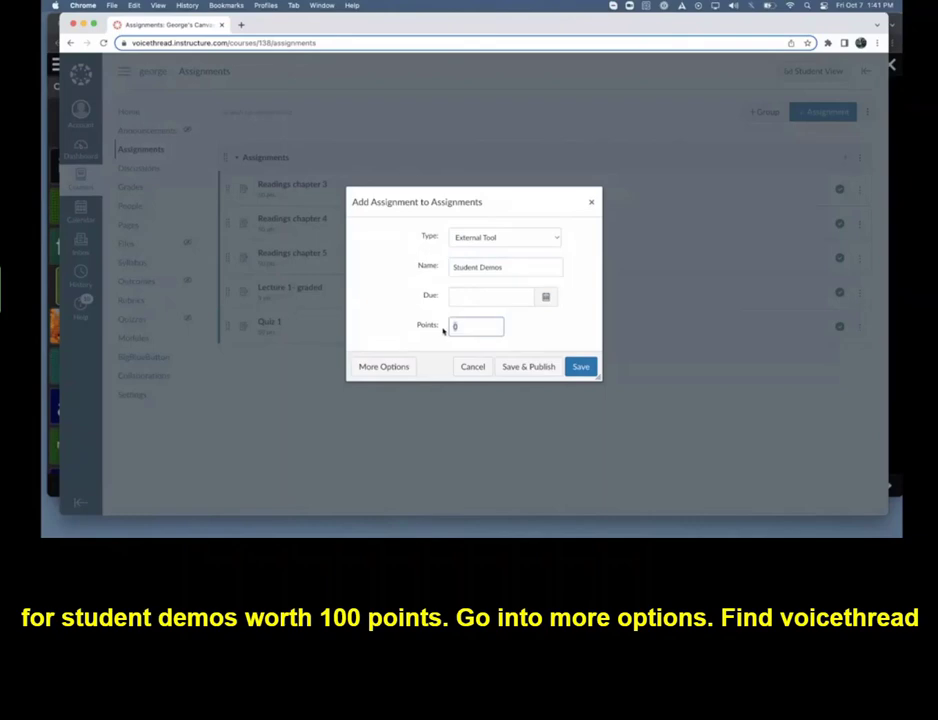
click(385, 367)
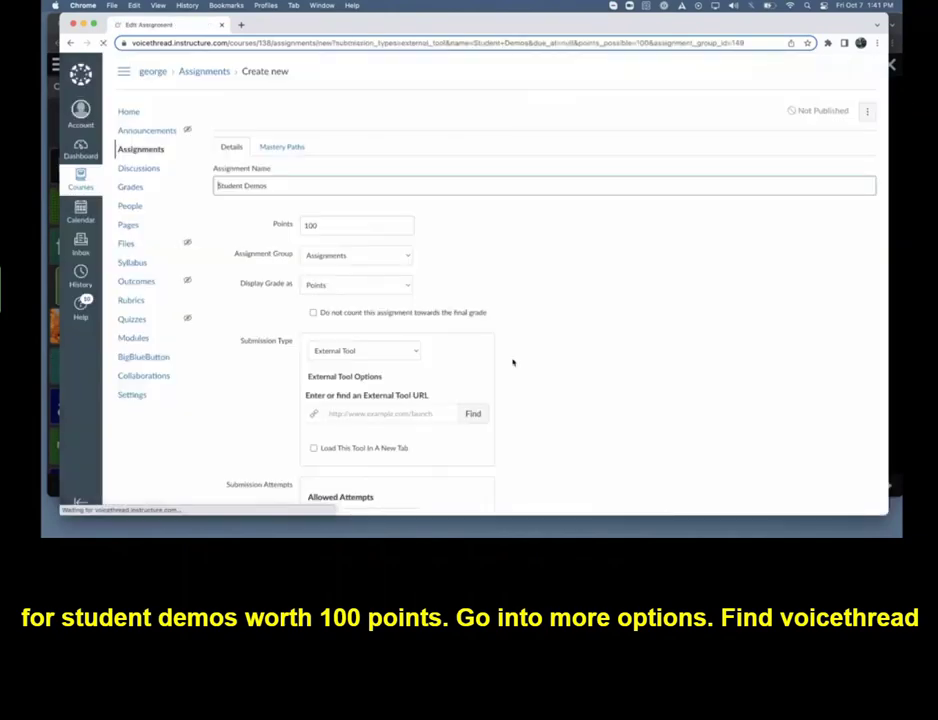
Find VoiceThread as the external tool and start a Create assignment in its Assignment Builder
scroll(513, 362, down, 5)
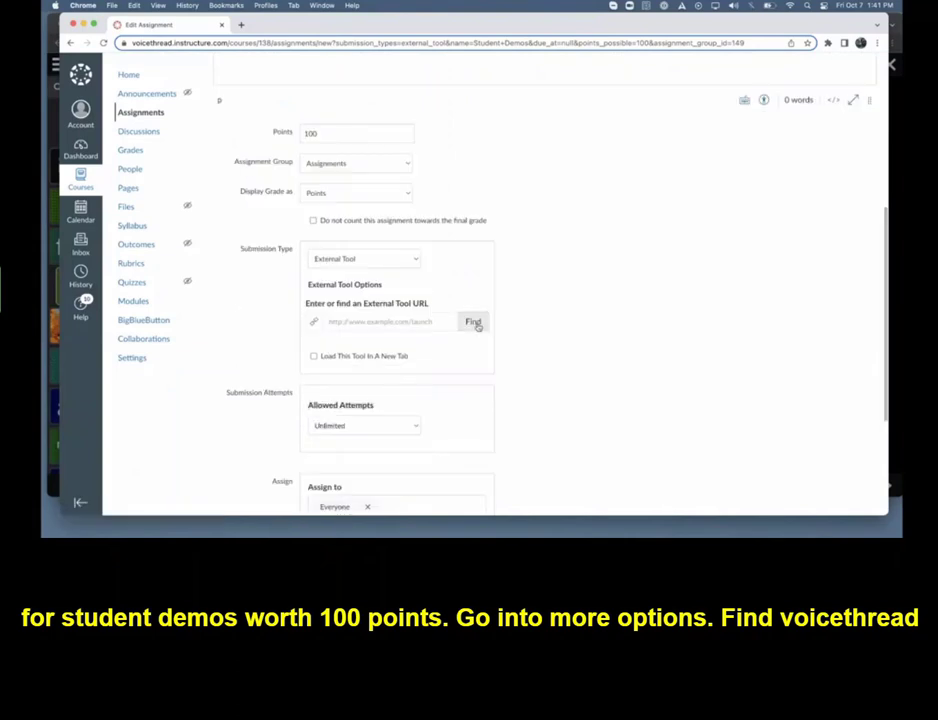
click(472, 321)
scroll(477, 327, down, 2)
click(465, 335)
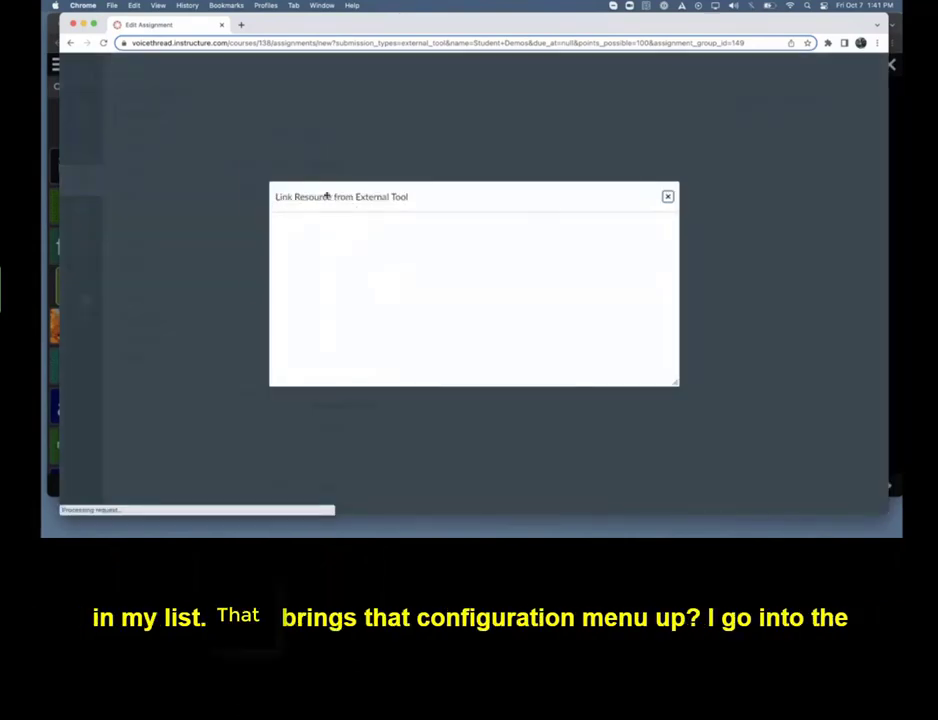
drag(327, 195, 300, 91)
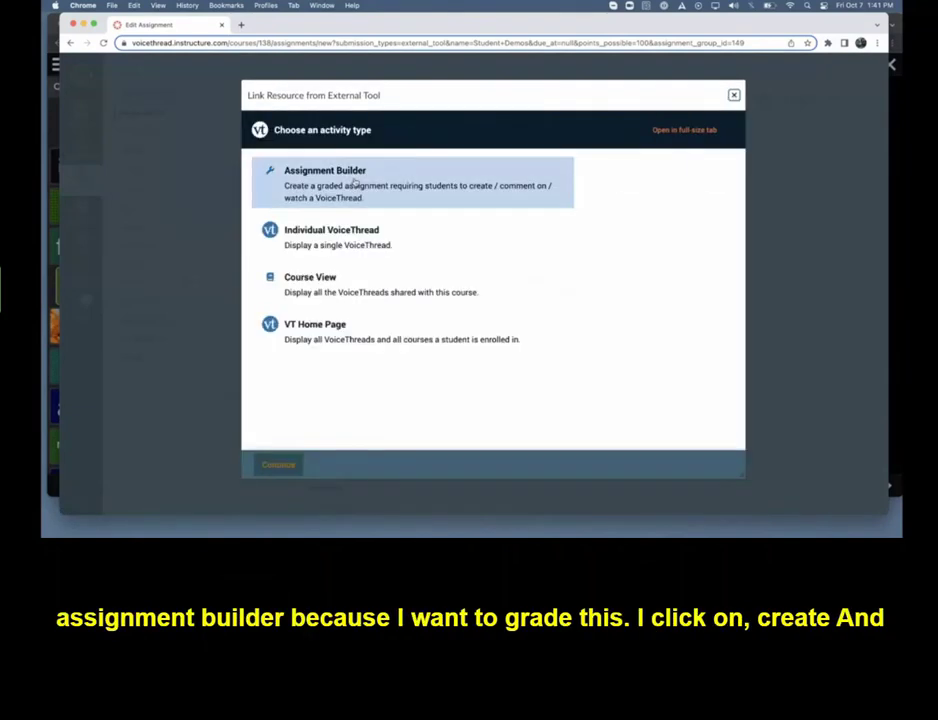
click(380, 183)
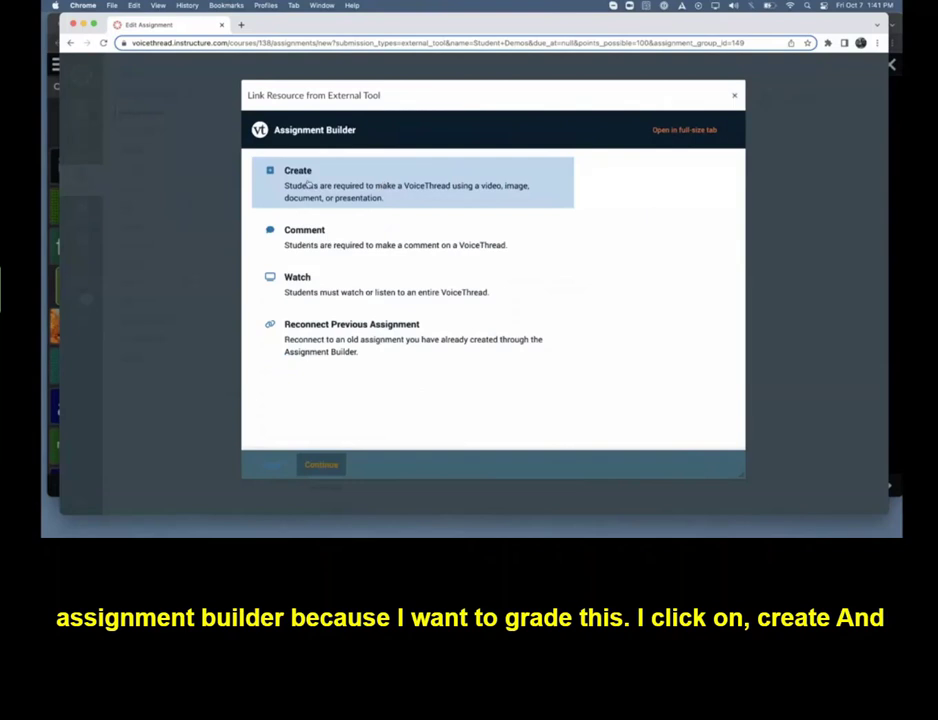
click(333, 186)
click(318, 463)
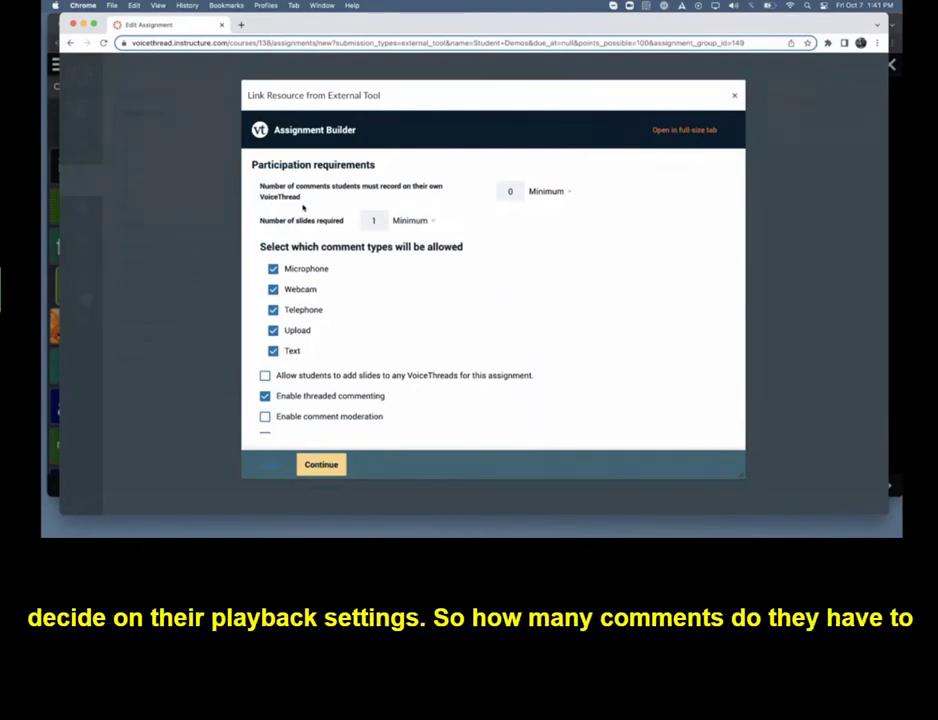
Require a minimum of 1 comment on students' own VoiceThreads and a maximum of 15 slides
click(507, 191)
text(1)
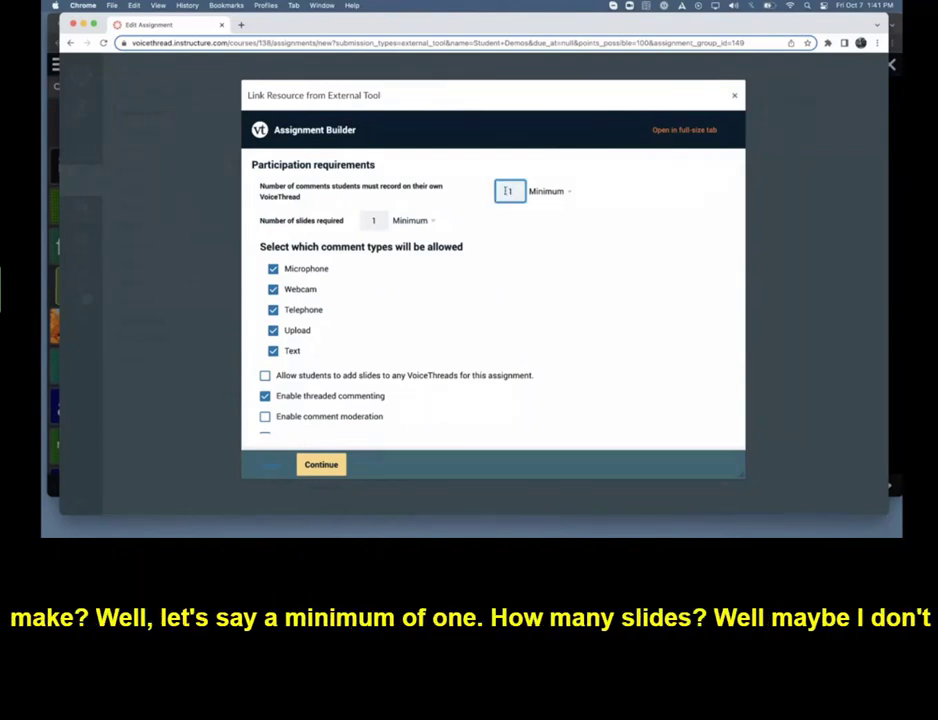
click(376, 222)
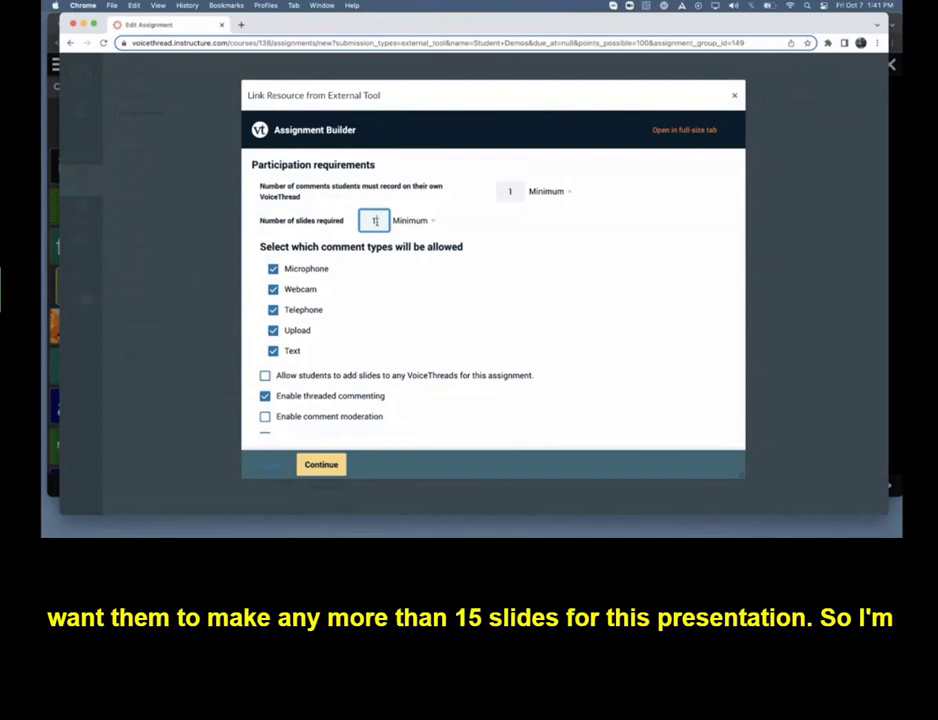
text(5)
click(407, 222)
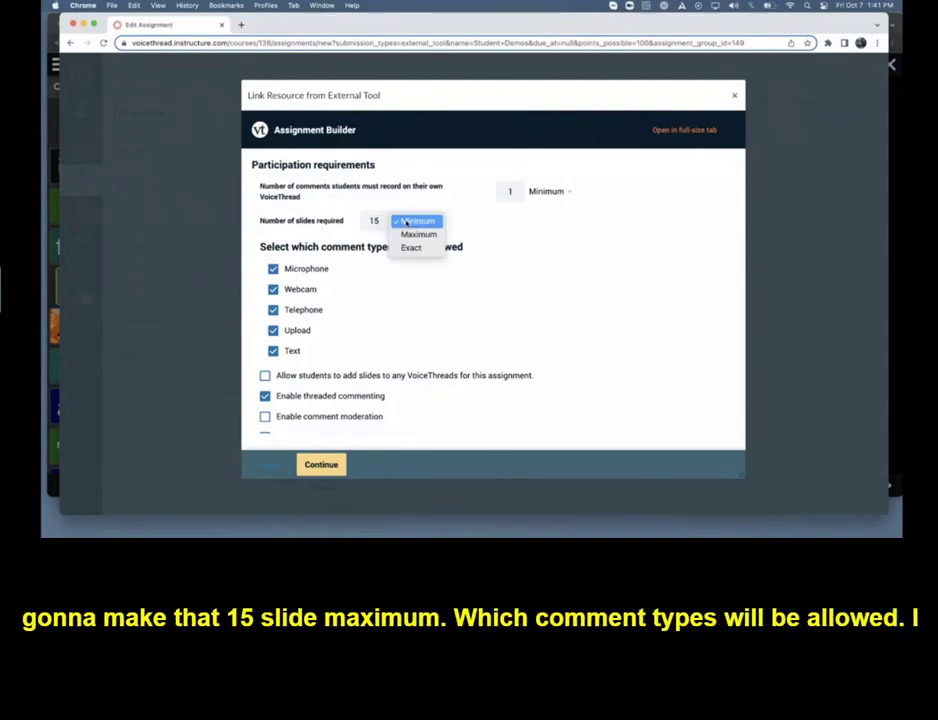
click(425, 235)
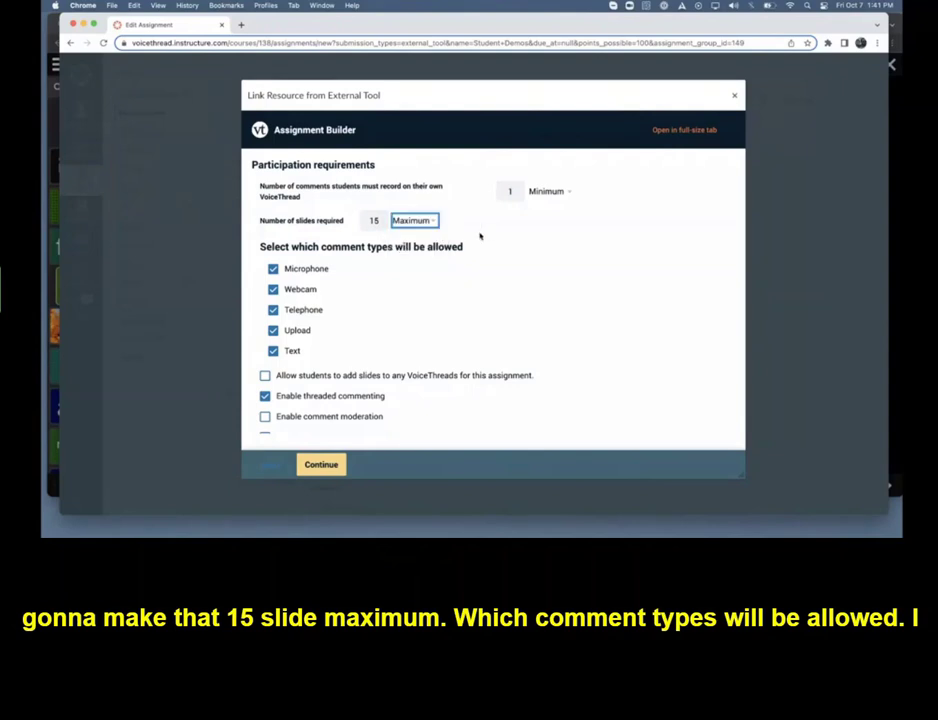
click(479, 235)
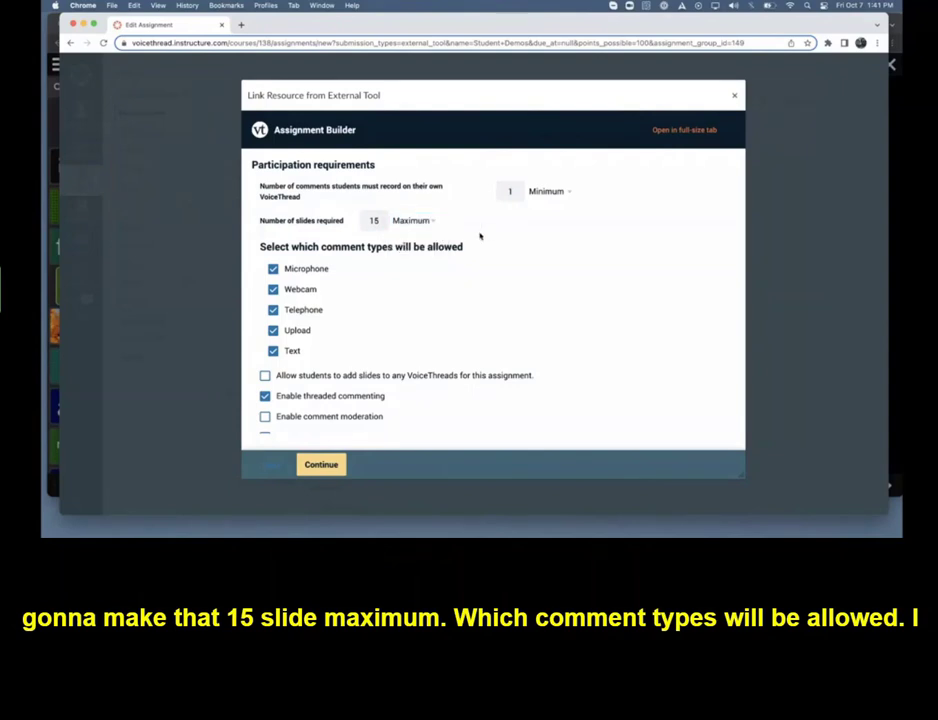
Exclude Upload and Text from the comment types allowed for the assignment
click(287, 330)
click(289, 352)
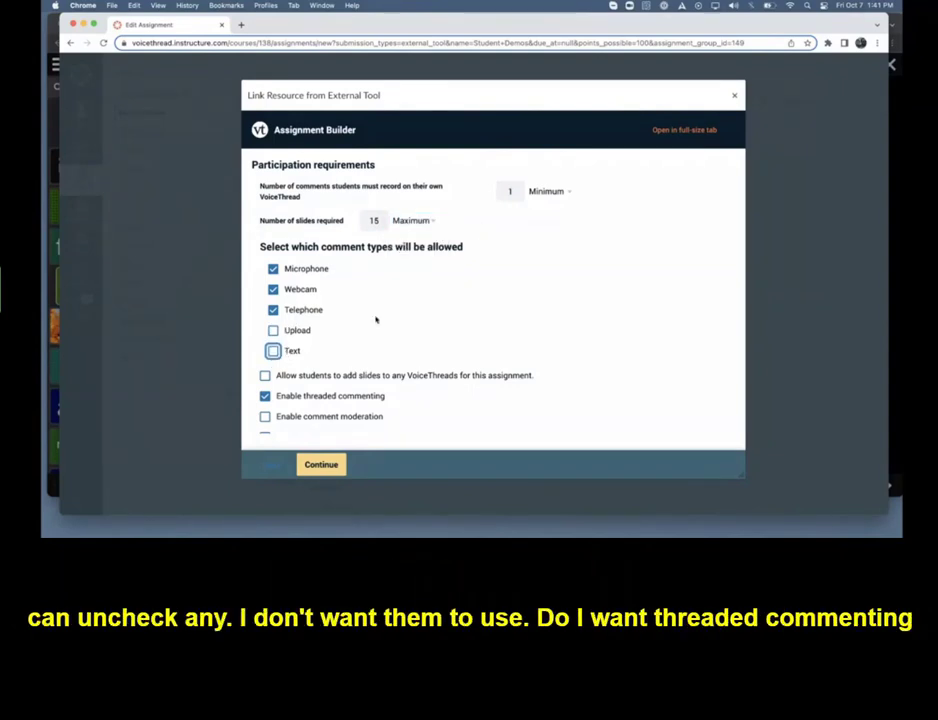
scroll(377, 318, down, 3)
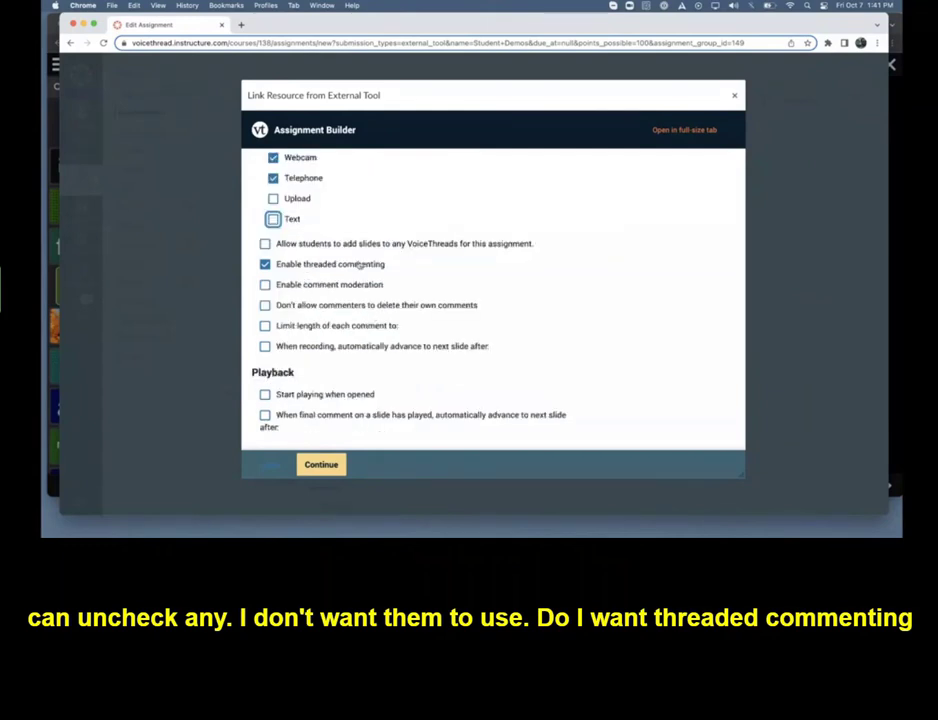
Set playback to start when opened and to advance automatically after the final comment on a slide
scroll(377, 335, down, 2)
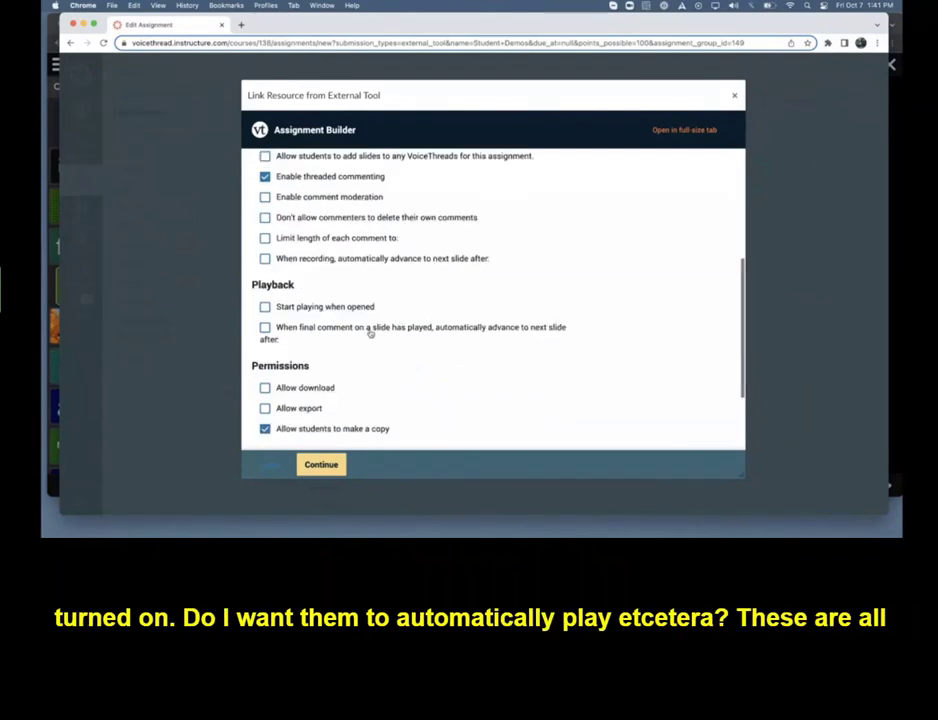
click(325, 307)
click(325, 330)
scroll(380, 335, down, 3)
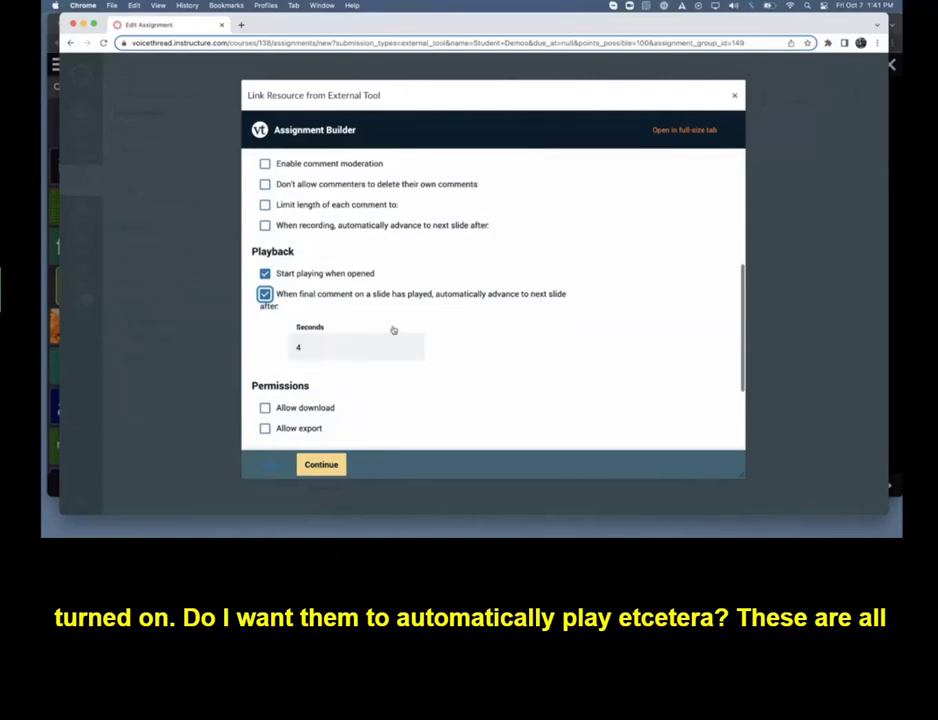
Disallow students from making a copy, allow them to see each other's submissions, and continue to the assignment details
click(265, 359)
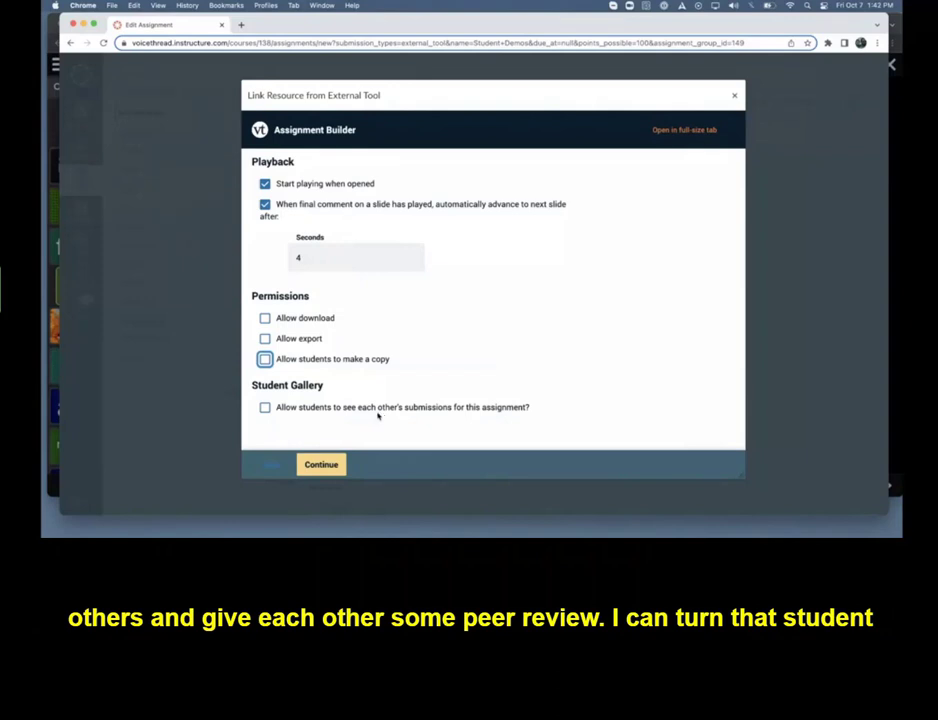
click(265, 407)
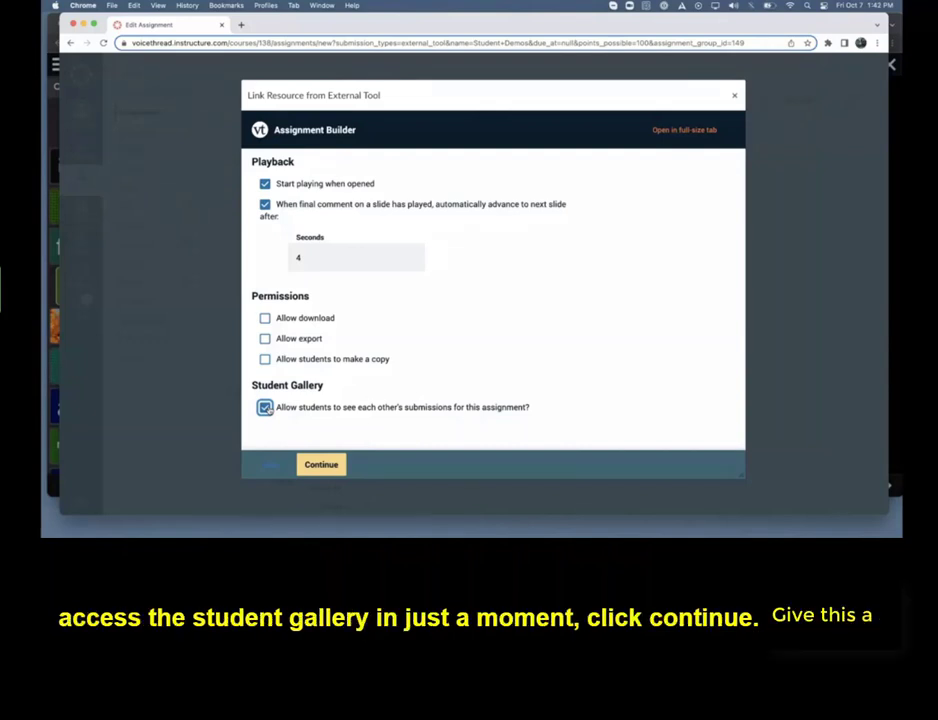
click(321, 465)
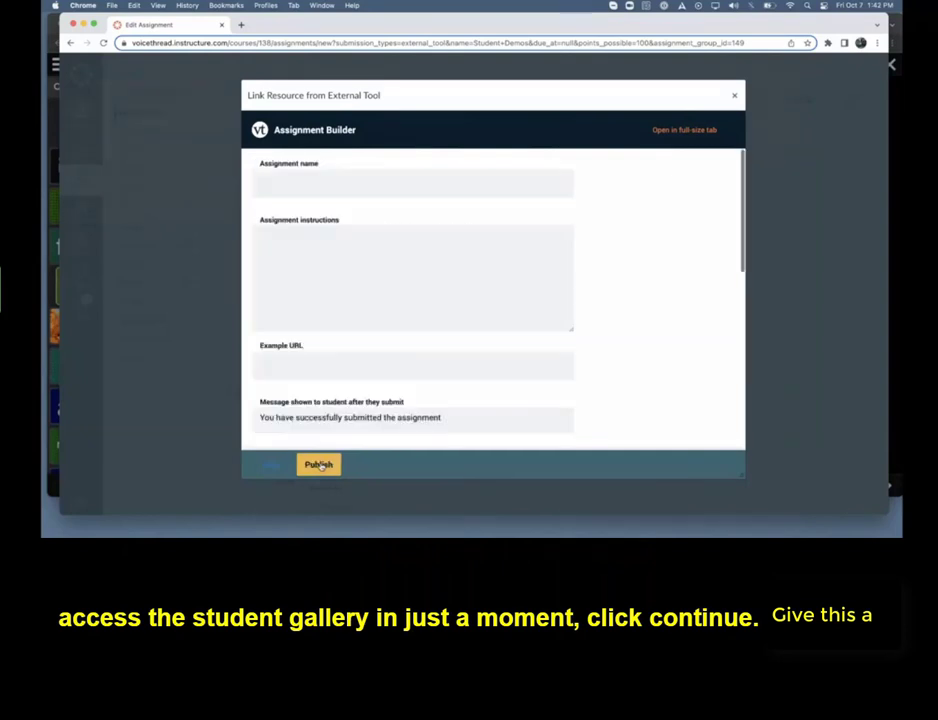
Name the VoiceThread assignment "Student Demos Week 4" and enter "Instructions..." as its instructions
click(285, 178)
text(Stu)
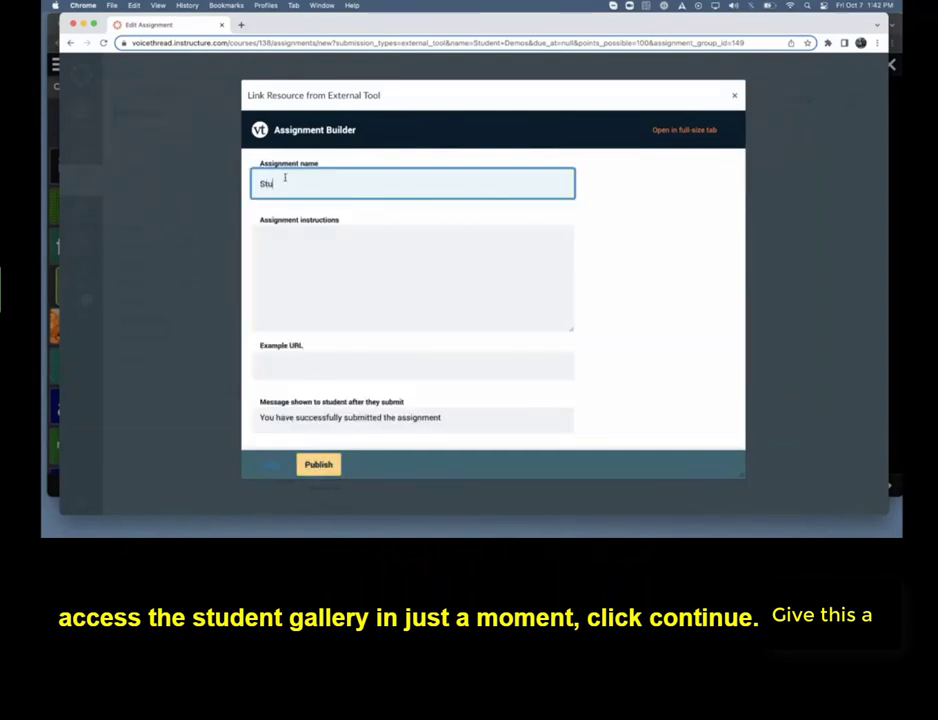
text(dent )
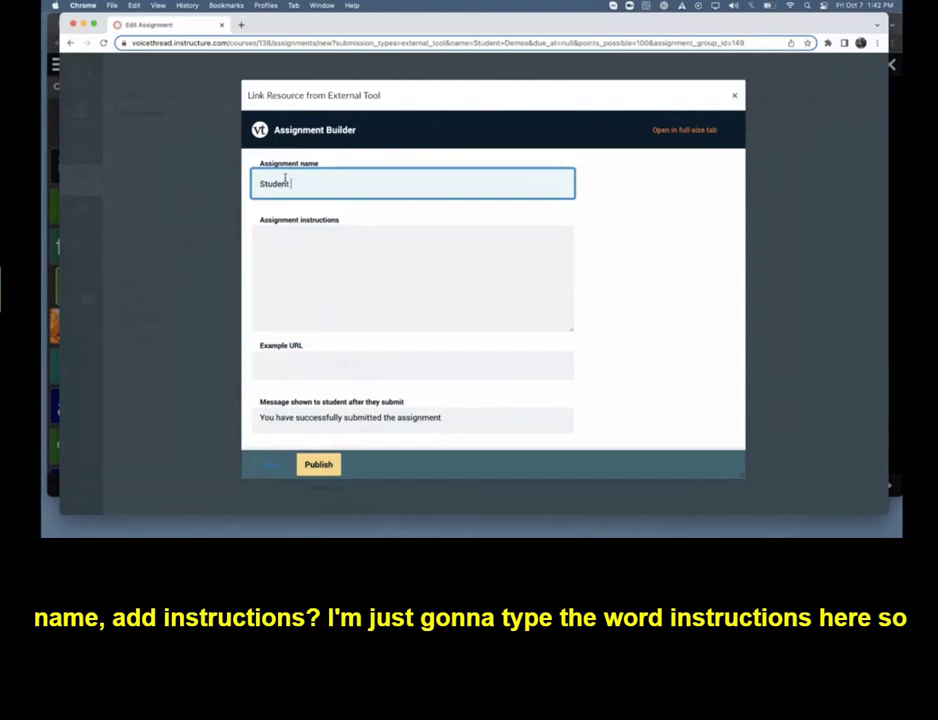
text(Demos Week 4)
click(276, 234)
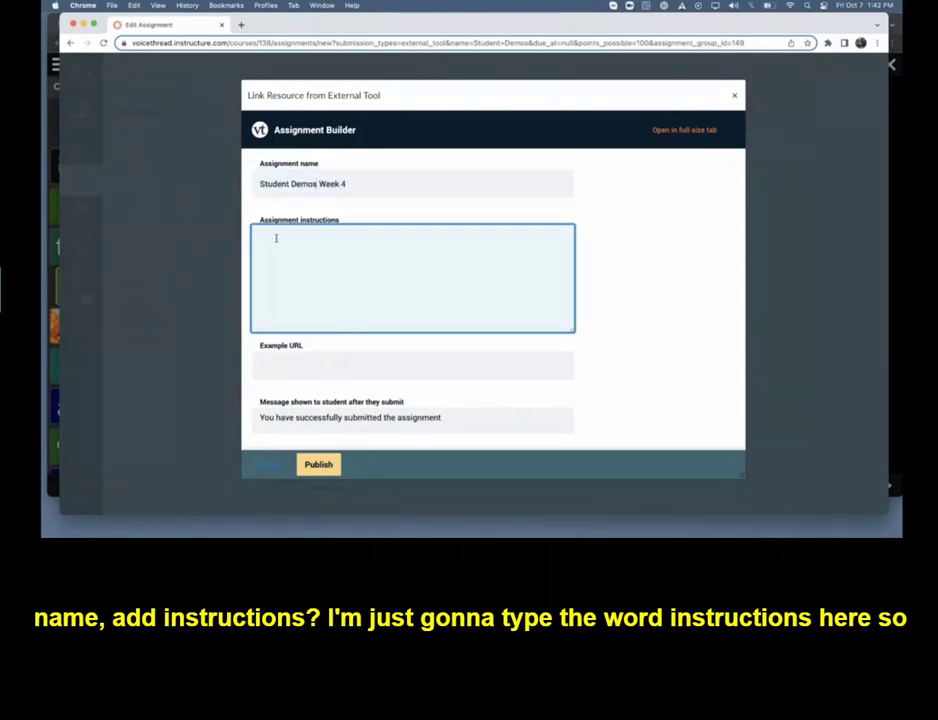
text(Instructions...)
Set the assignment's start date to October 7, 2022 and its due date to October 21, 2022
scroll(331, 266, down, 5)
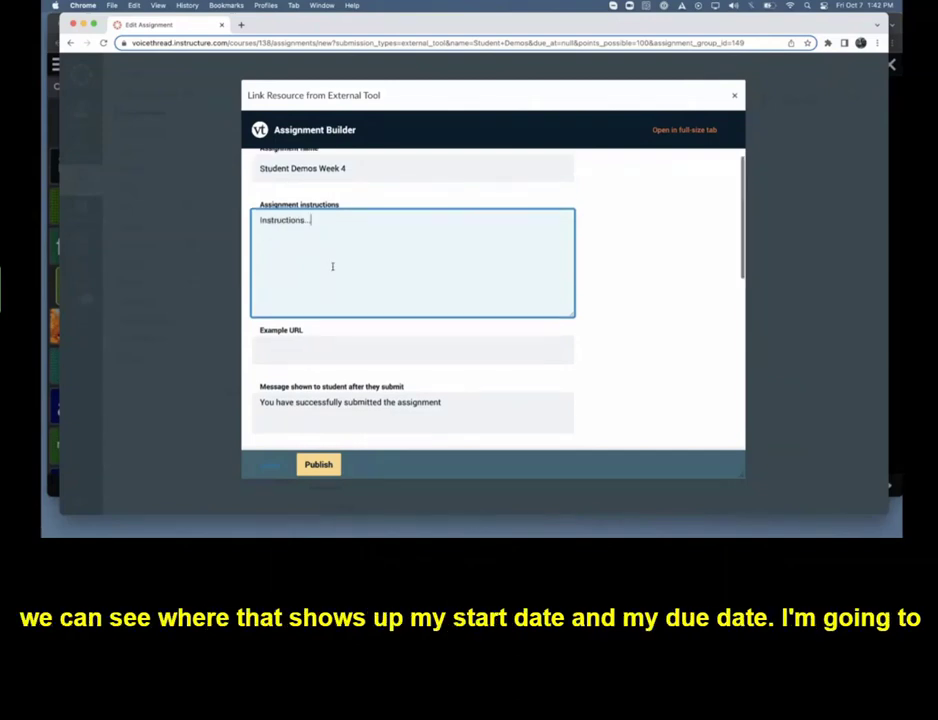
click(314, 314)
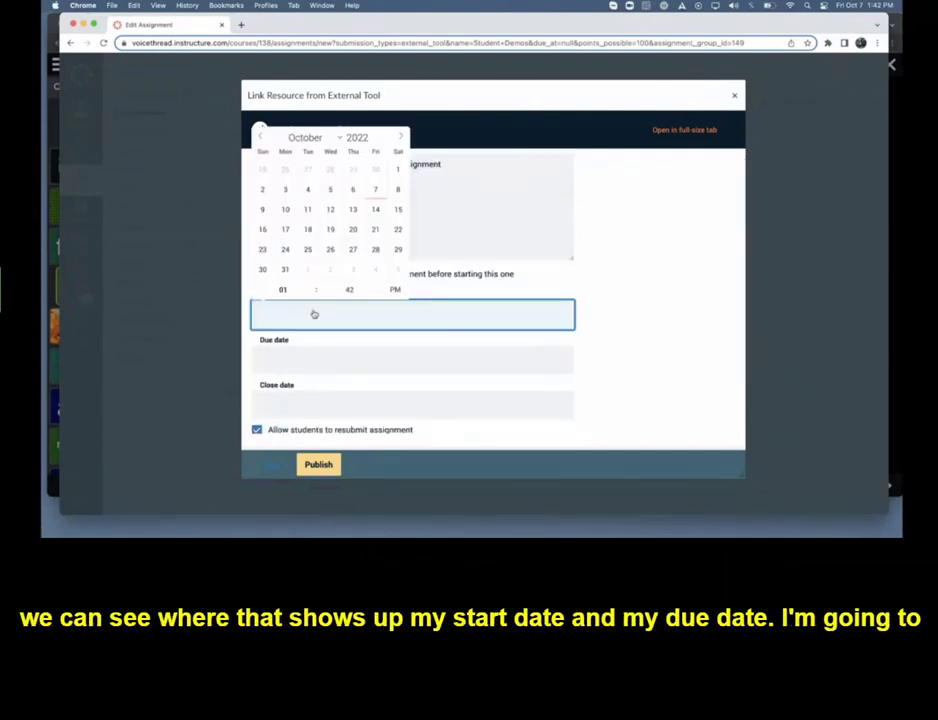
click(376, 190)
click(352, 360)
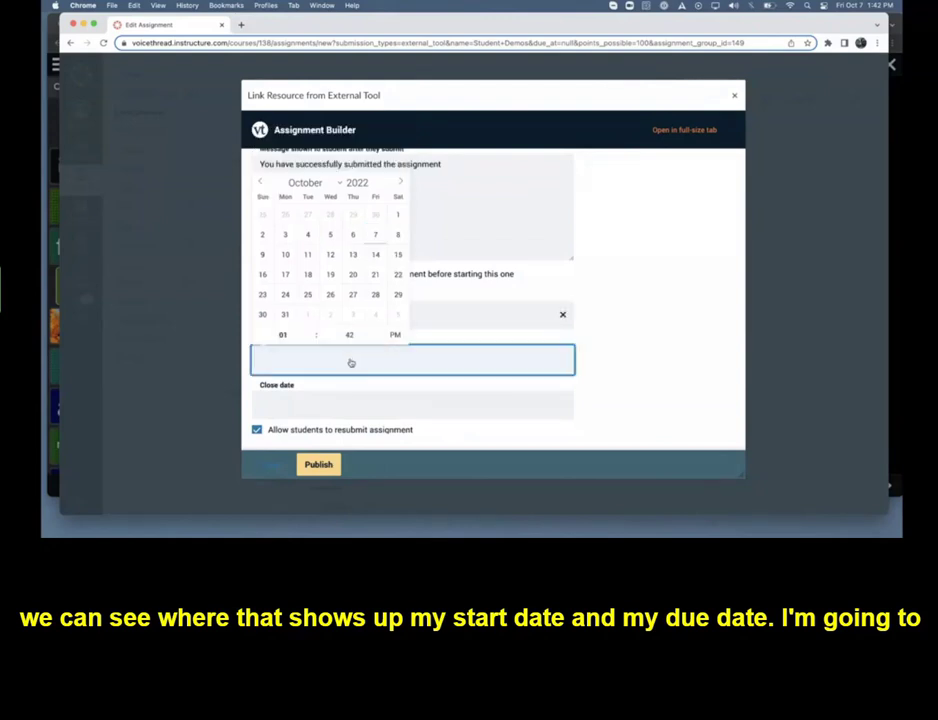
click(375, 274)
Assess the assignment by points with 100 total points possible and publish it from the Assignment Builder
scroll(609, 266, down, 3)
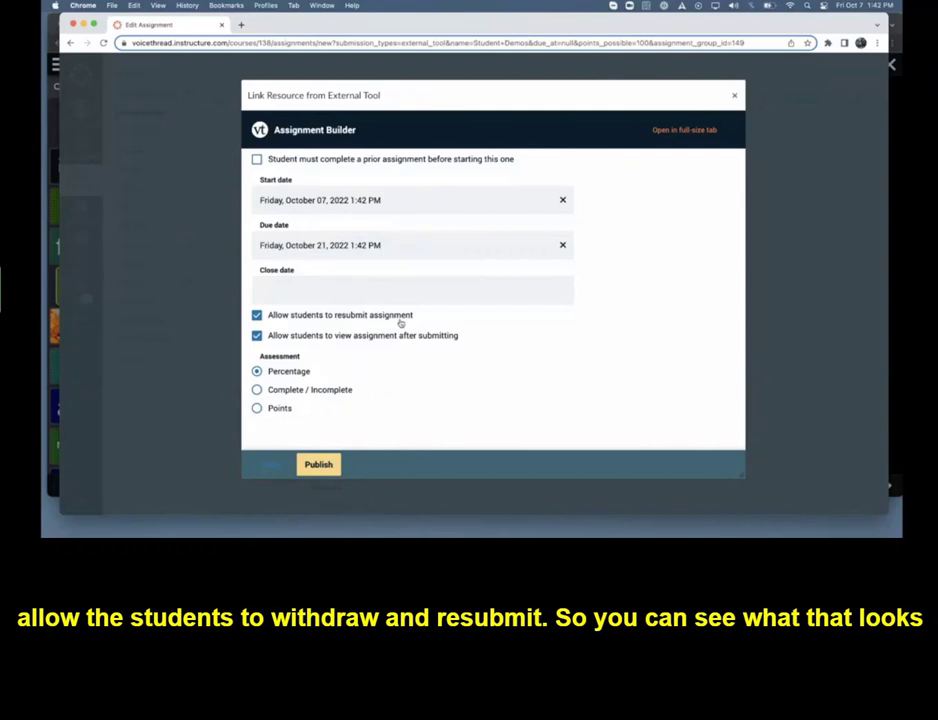
click(258, 410)
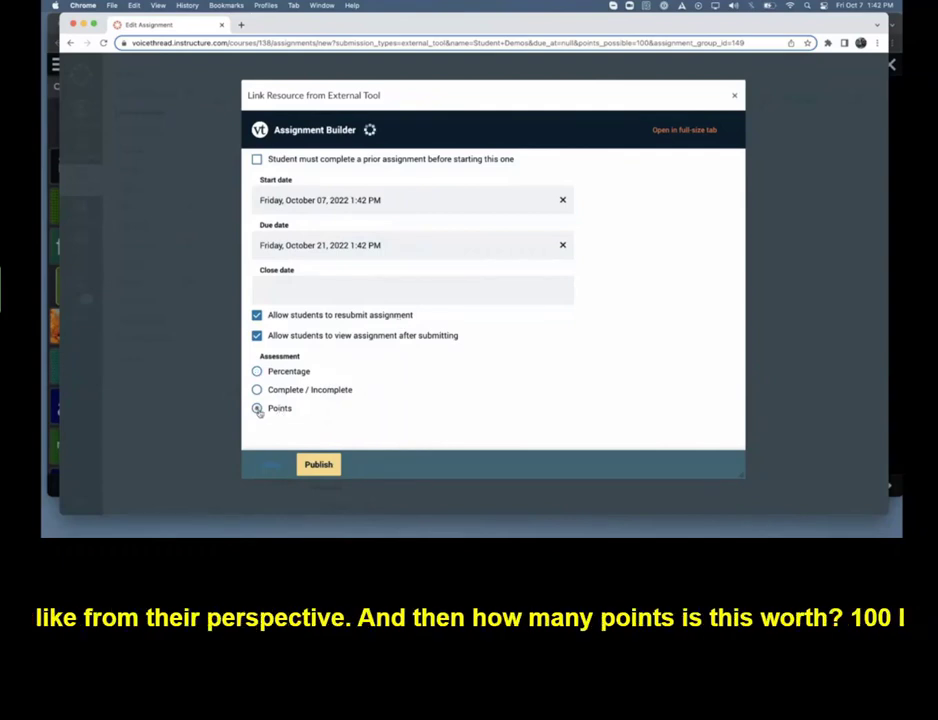
scroll(352, 408, down, 2)
click(336, 397)
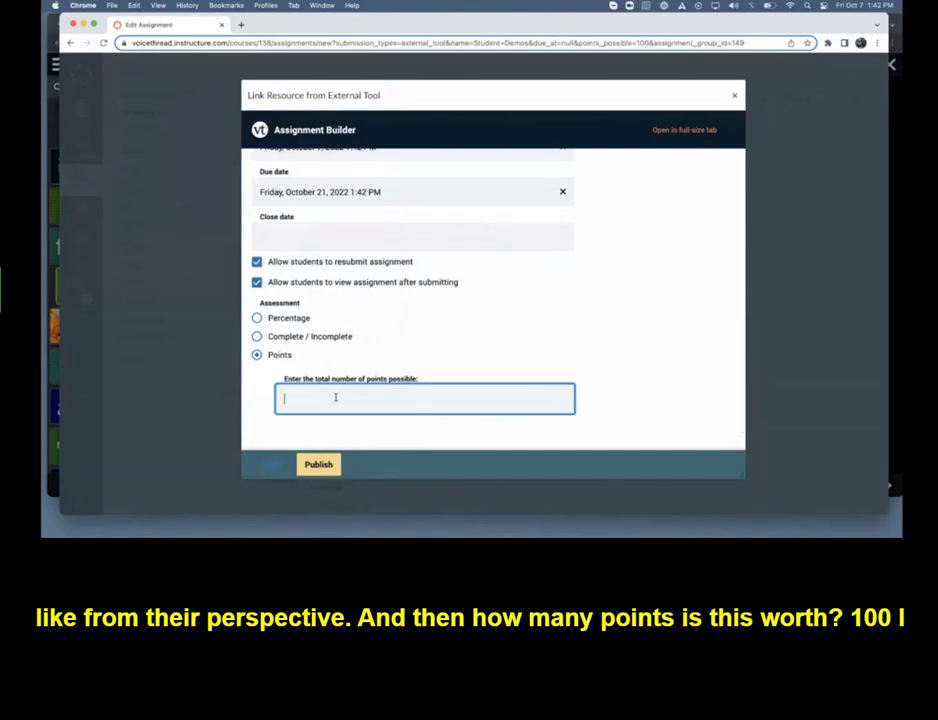
text(100)
click(318, 464)
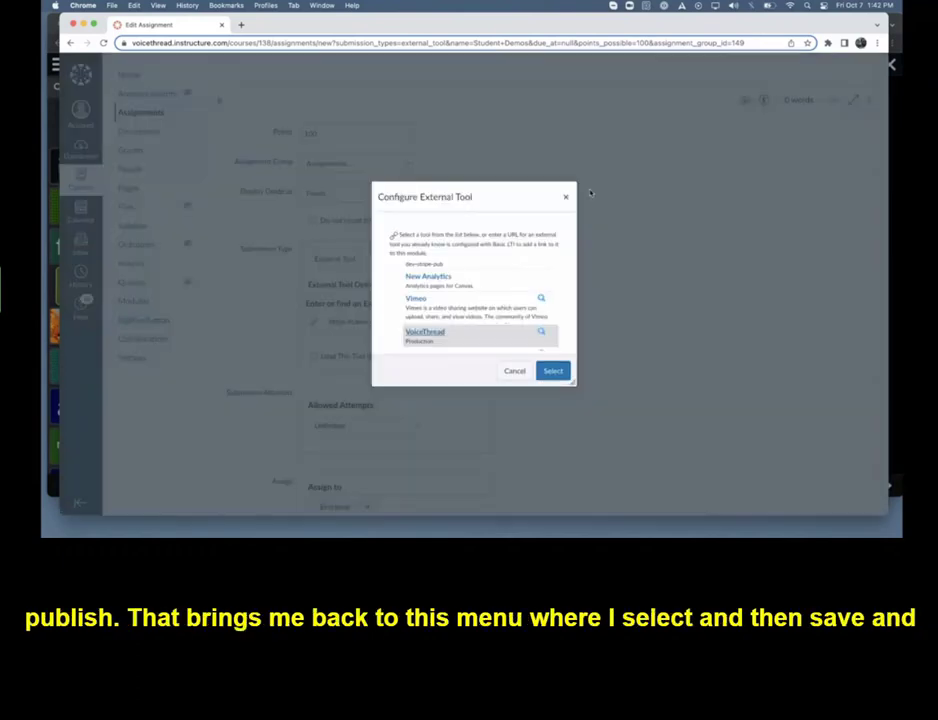
Confirm VoiceThread as the external tool and save and publish the Canvas assignment
click(551, 371)
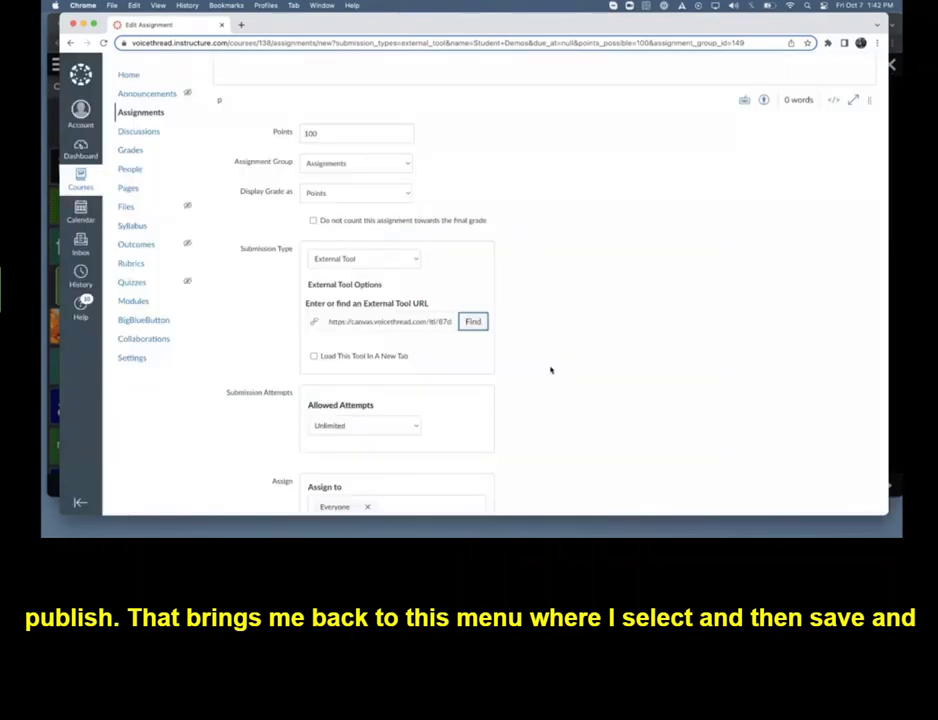
scroll(664, 394, down, 5)
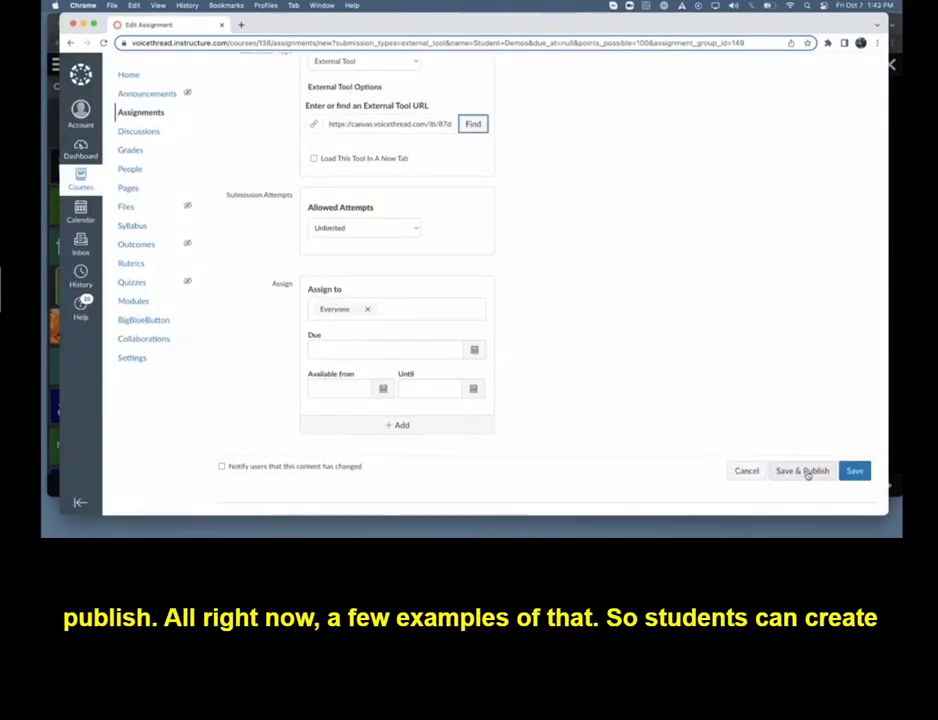
click(805, 472)
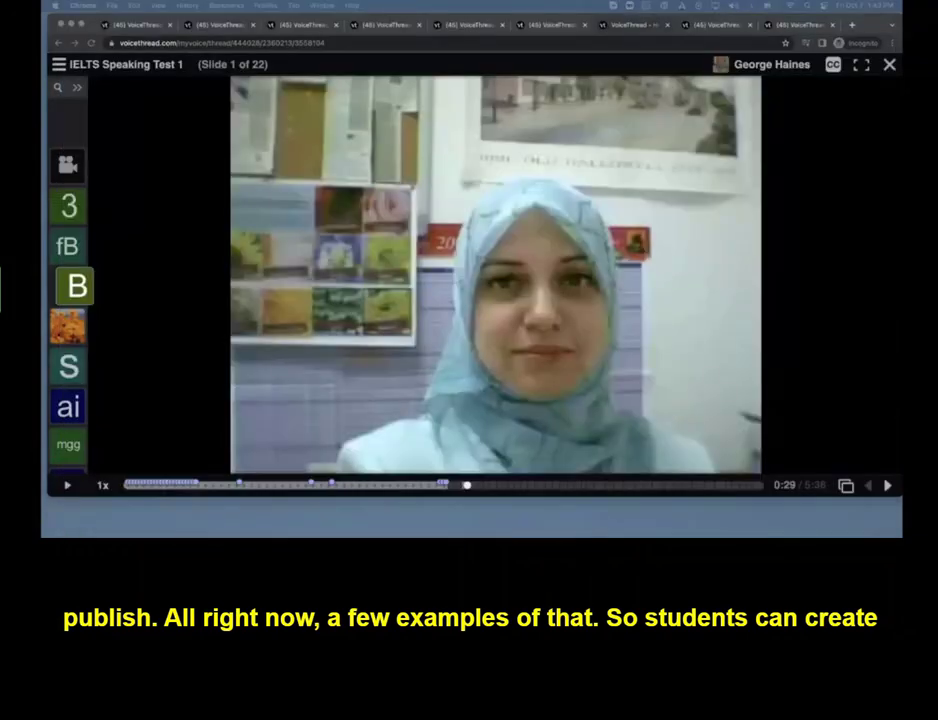
View the BEM 261 Legal Opinions presentation example and open the presenter's comment on slide 2
click(376, 26)
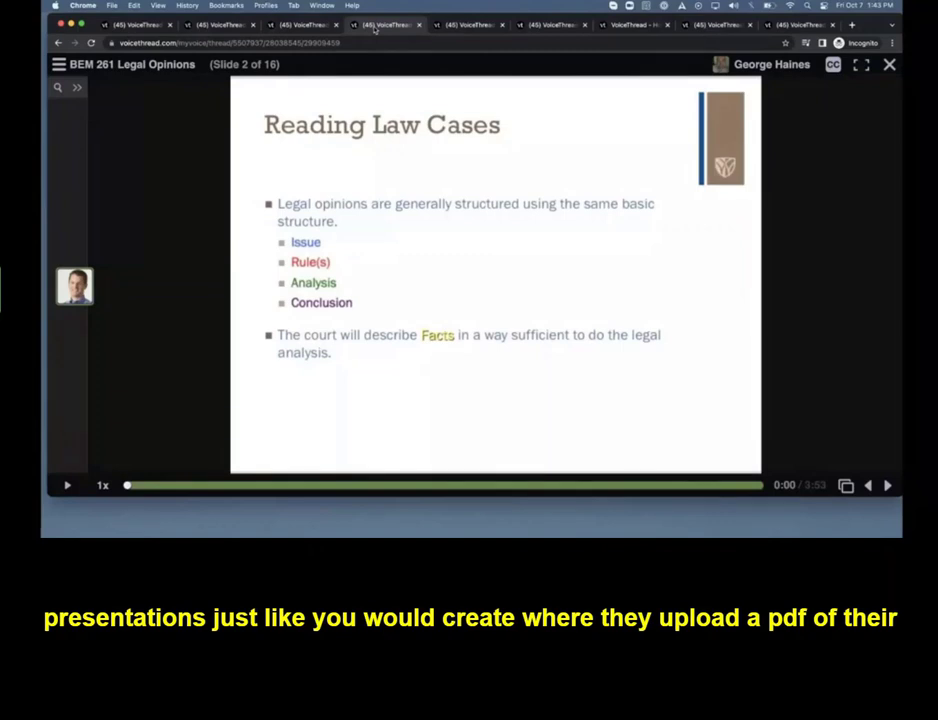
mouse_move(433, 178)
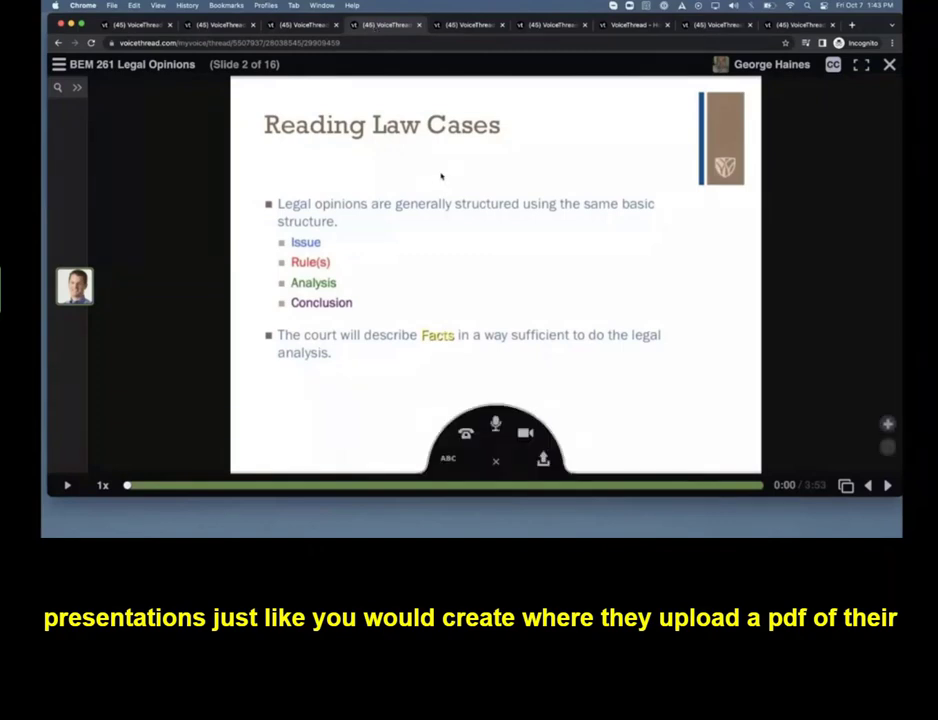
click(76, 288)
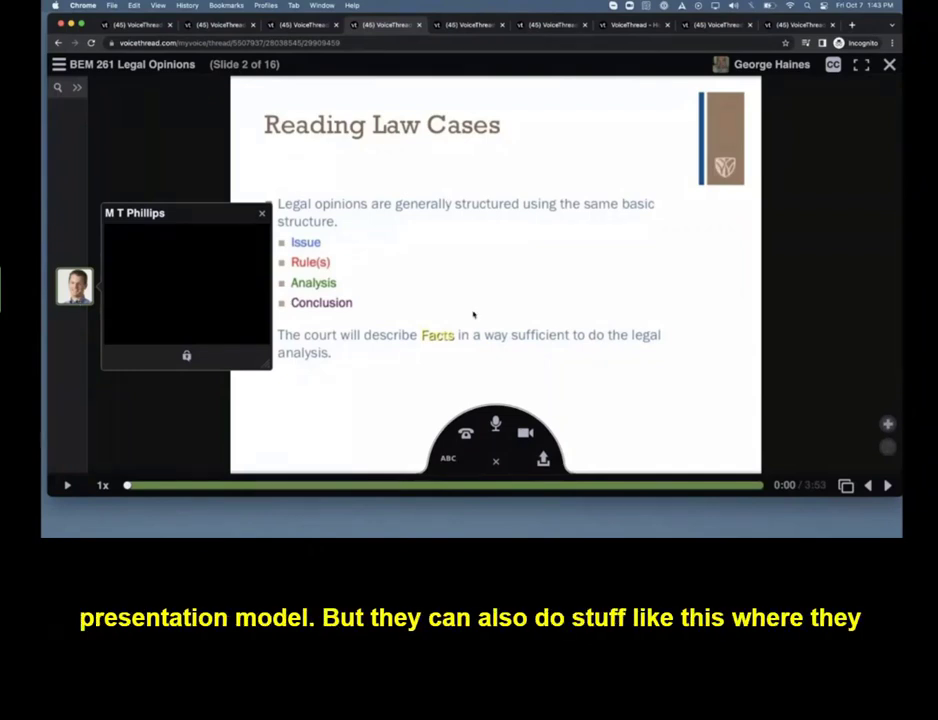
Play the opening of the Head to Toe Exam student demonstration and pause it
click(716, 24)
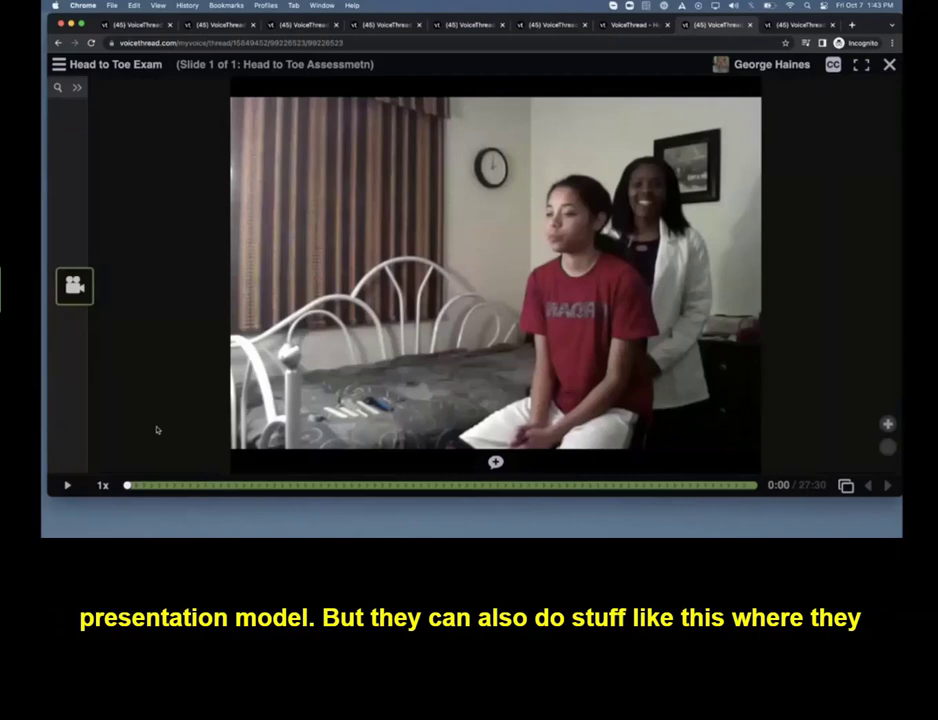
click(67, 485)
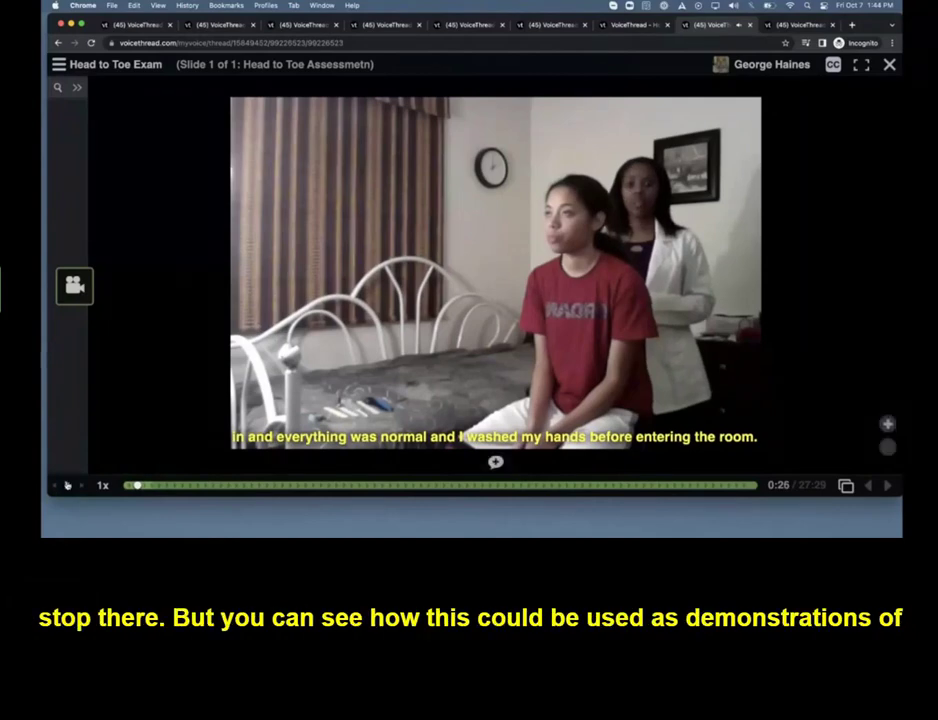
click(67, 485)
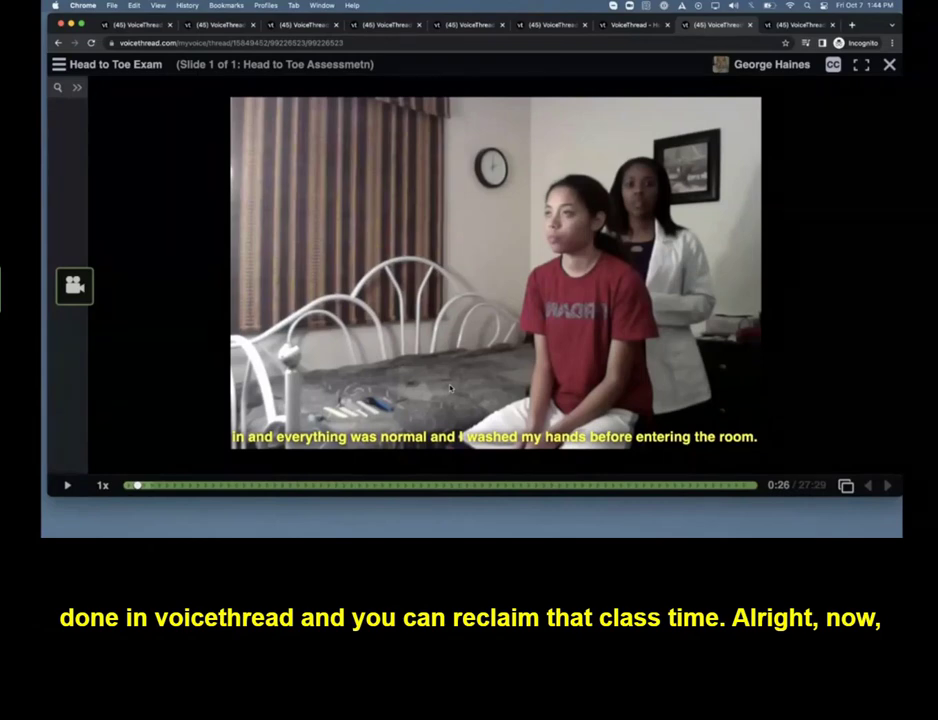
Zoom in on slide 3 of the Paper example and play part of the annotated video feedback
click(799, 25)
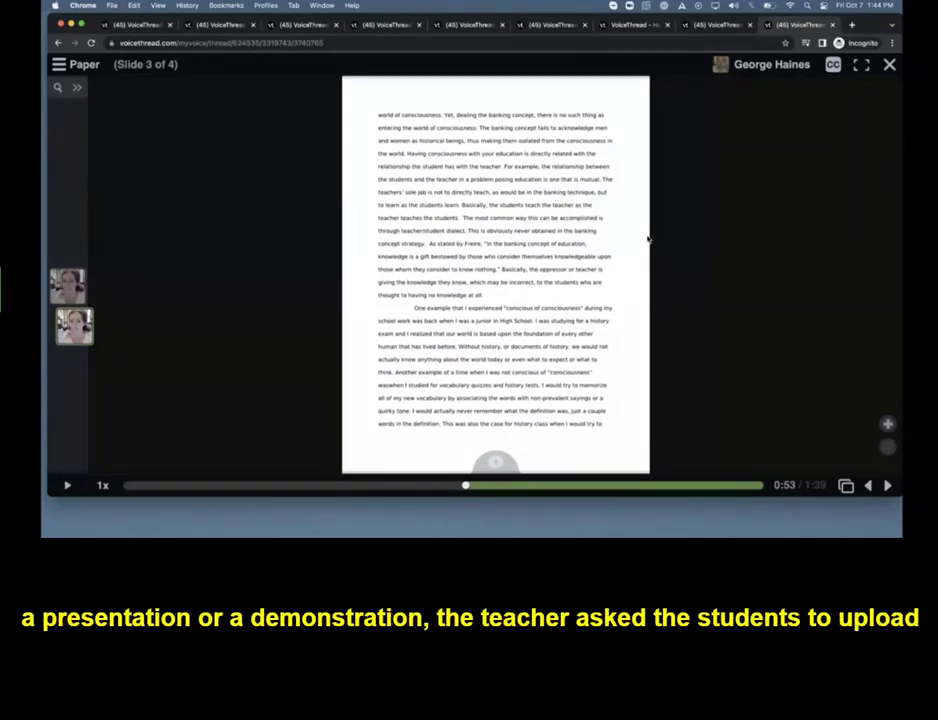
click(887, 423)
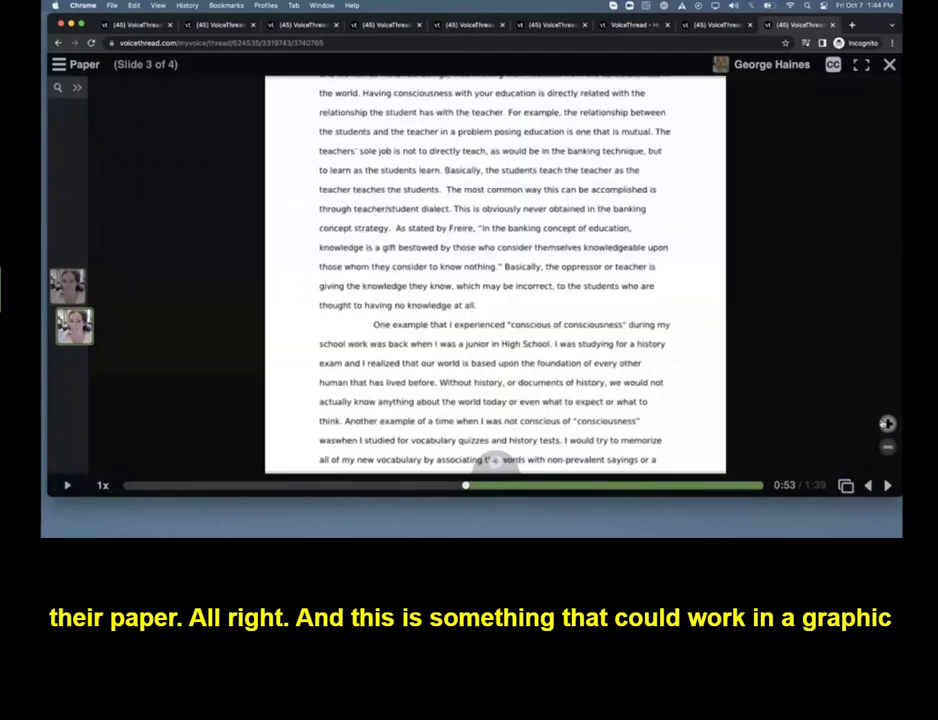
scroll(664, 356, up, 3)
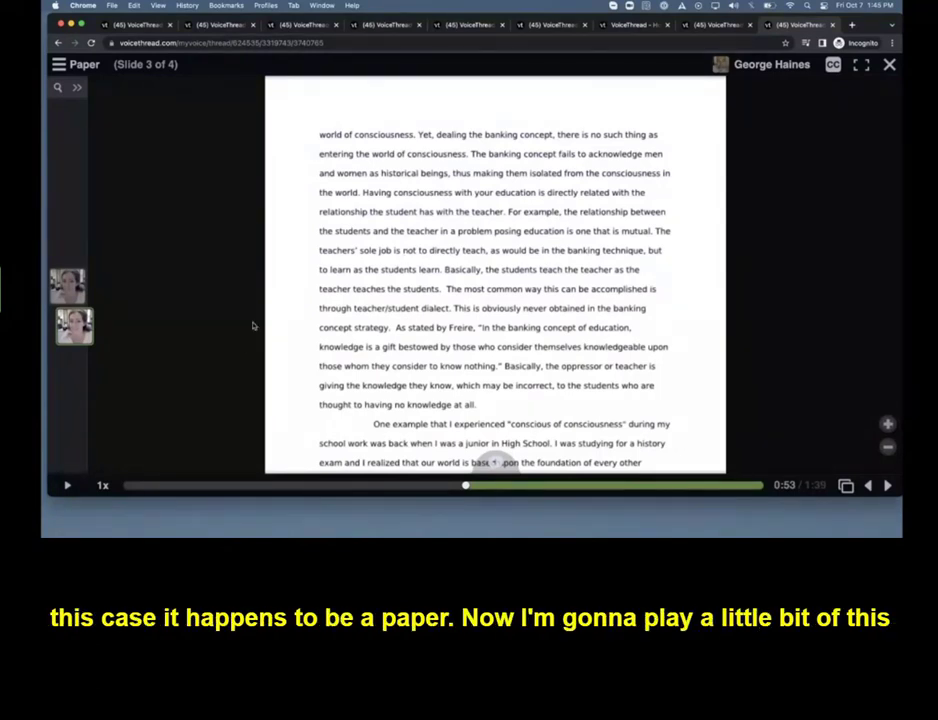
mouse_move(68, 285)
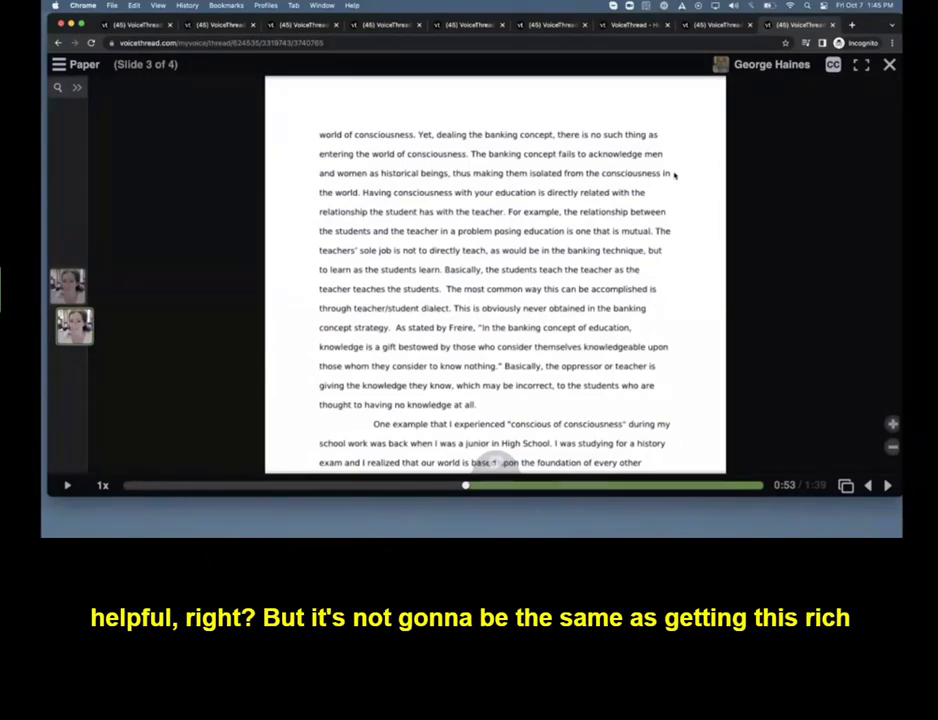
click(66, 486)
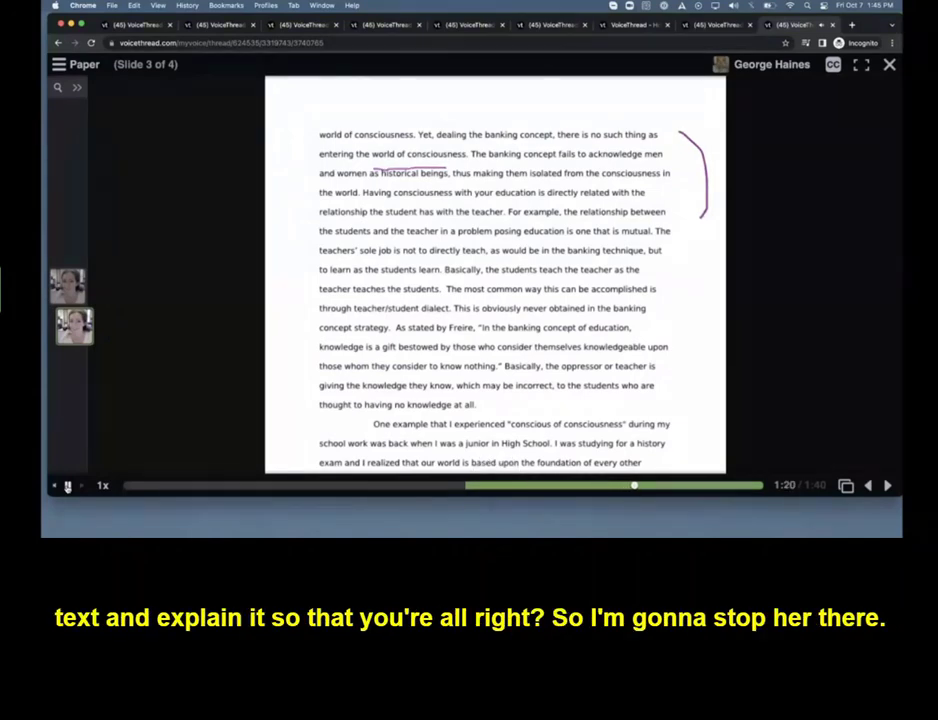
click(67, 485)
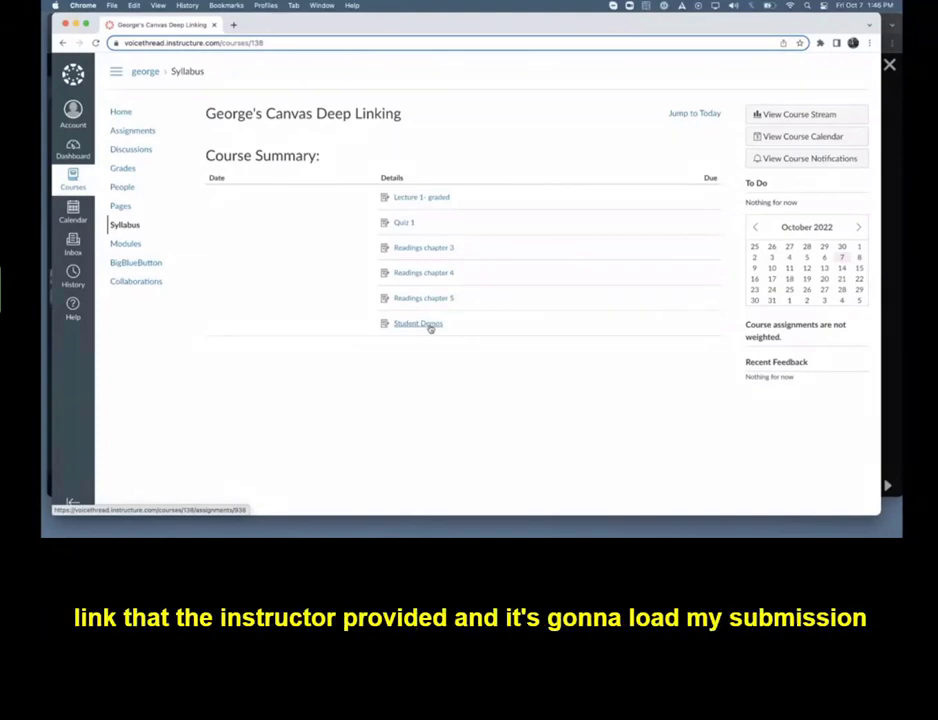
Open the Student Demos assignment in the student's Canvas course and start it to reach the media upload options
click(430, 325)
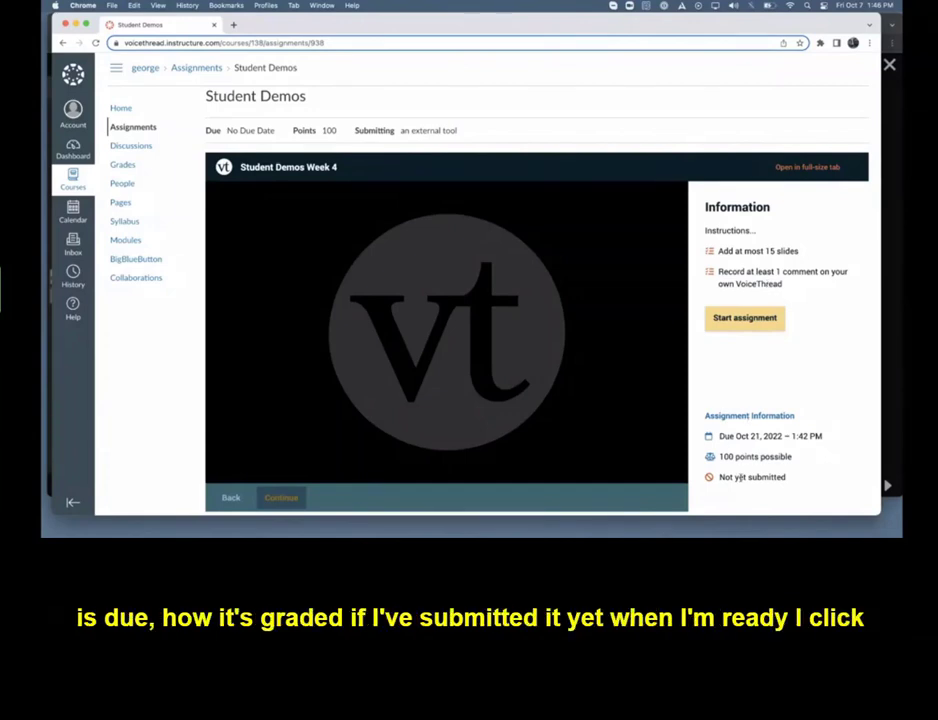
click(740, 319)
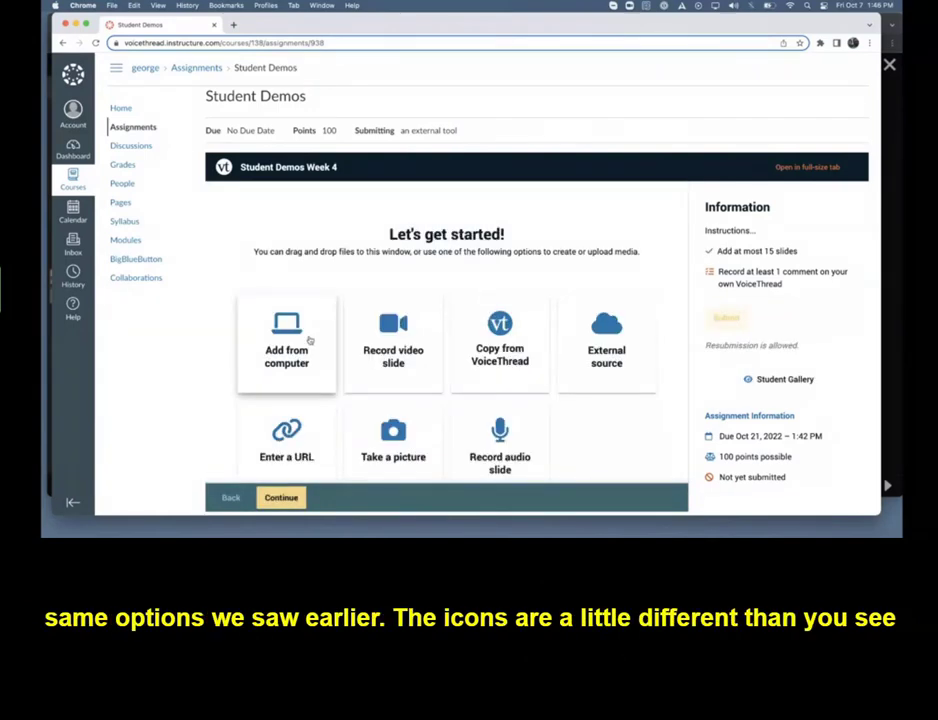
scroll(310, 345, down, 1)
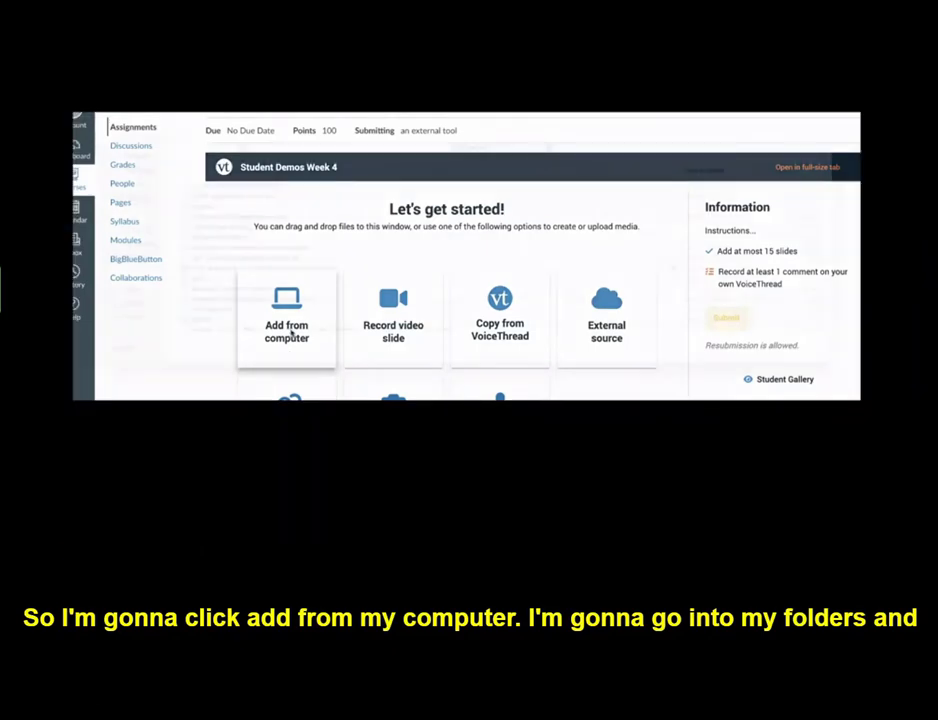
Add Journalism1.jpeg, Journalism2.jpeg and Journalism3.jpeg from the computer's Basics folder as slides
click(289, 337)
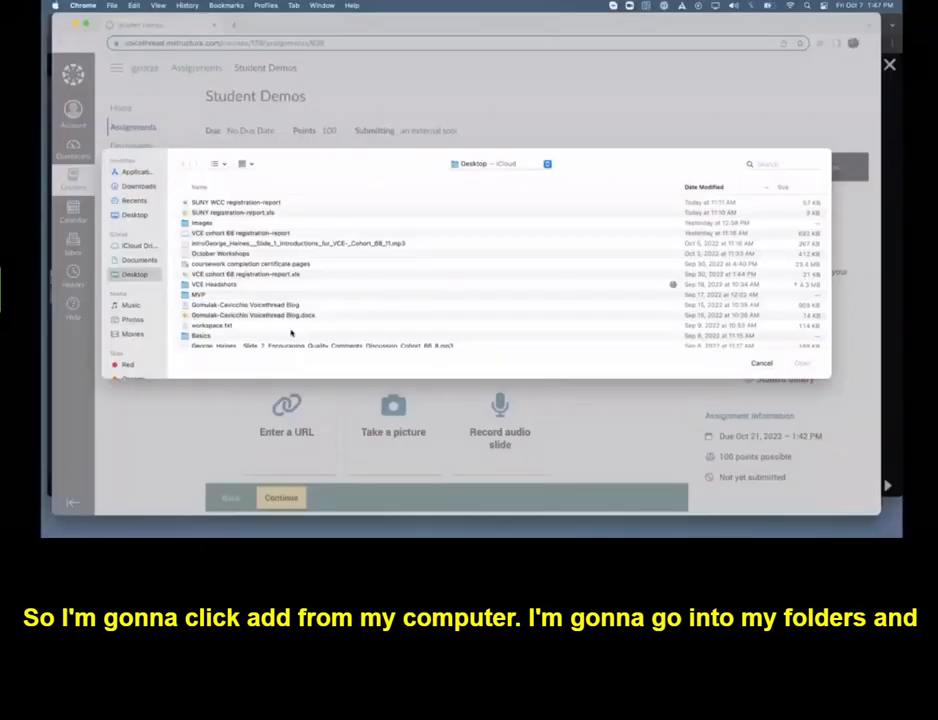
double_click(204, 336)
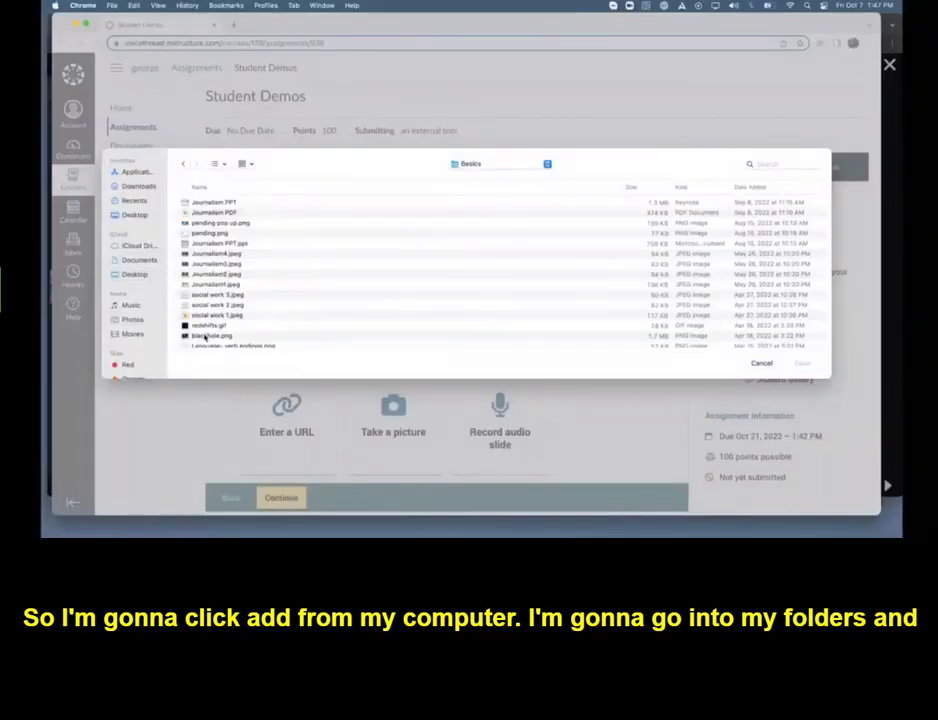
click(215, 284)
shift+click(216, 274)
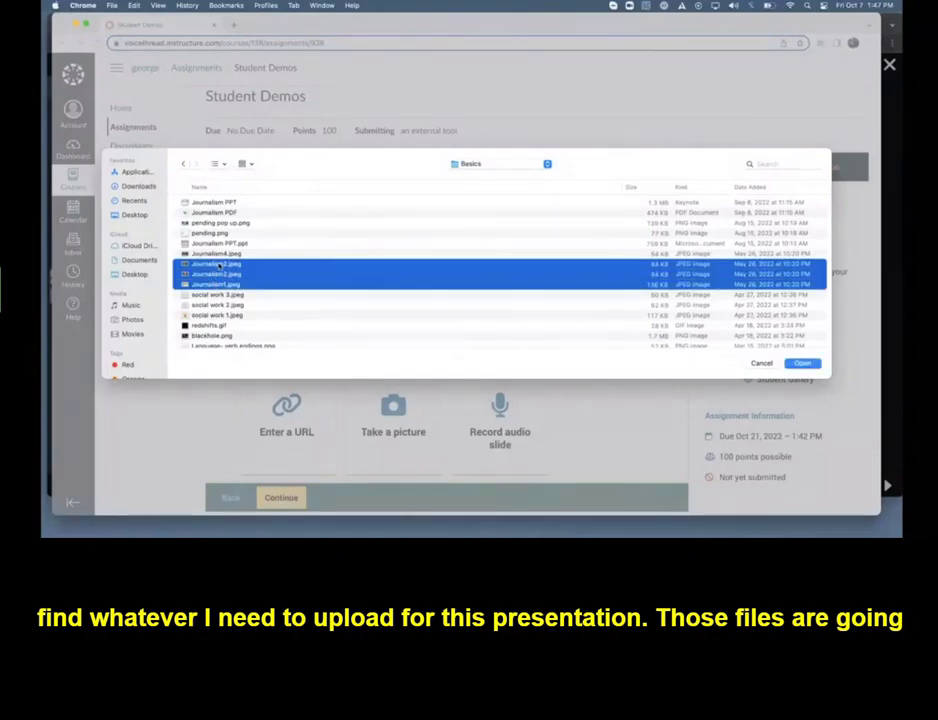
click(798, 364)
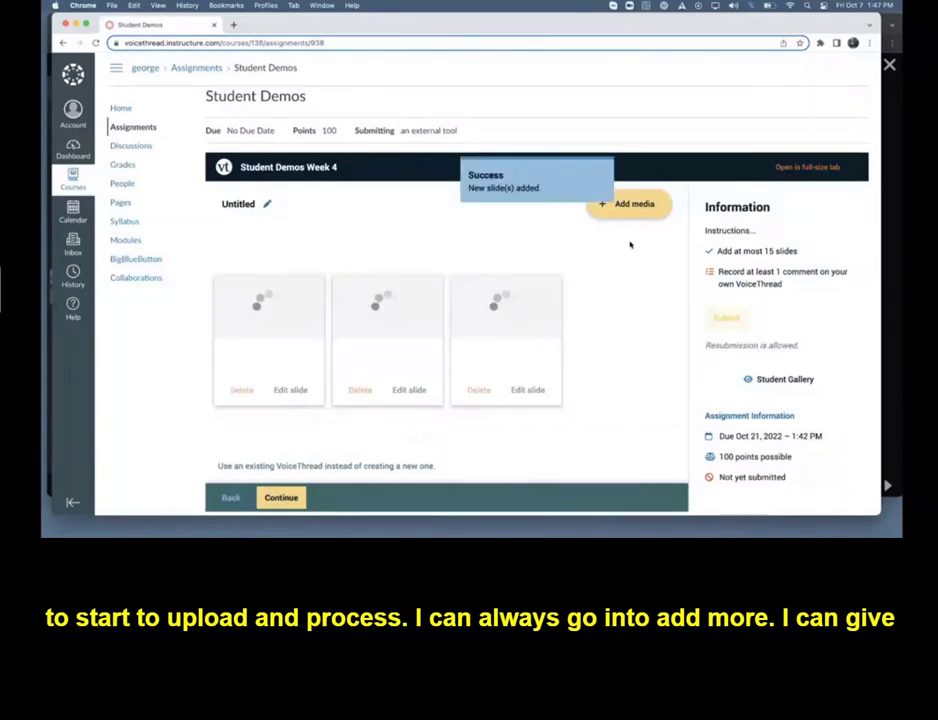
Title the VoiceThread "Presentation 6-" followed by the student's first name and continue to the commenting stage
click(268, 205)
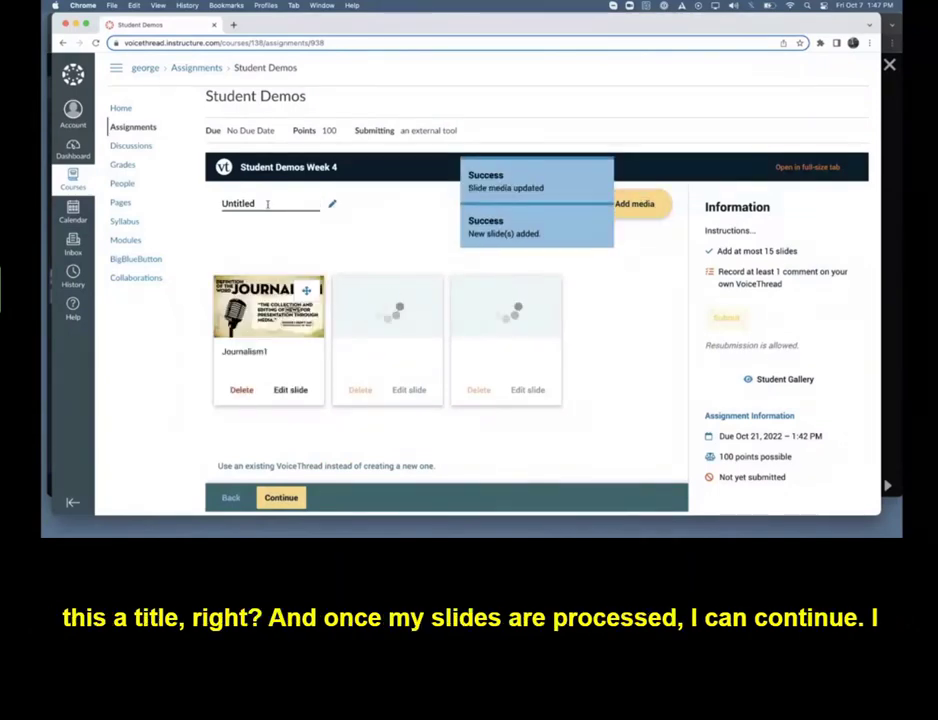
drag(262, 204, 213, 207)
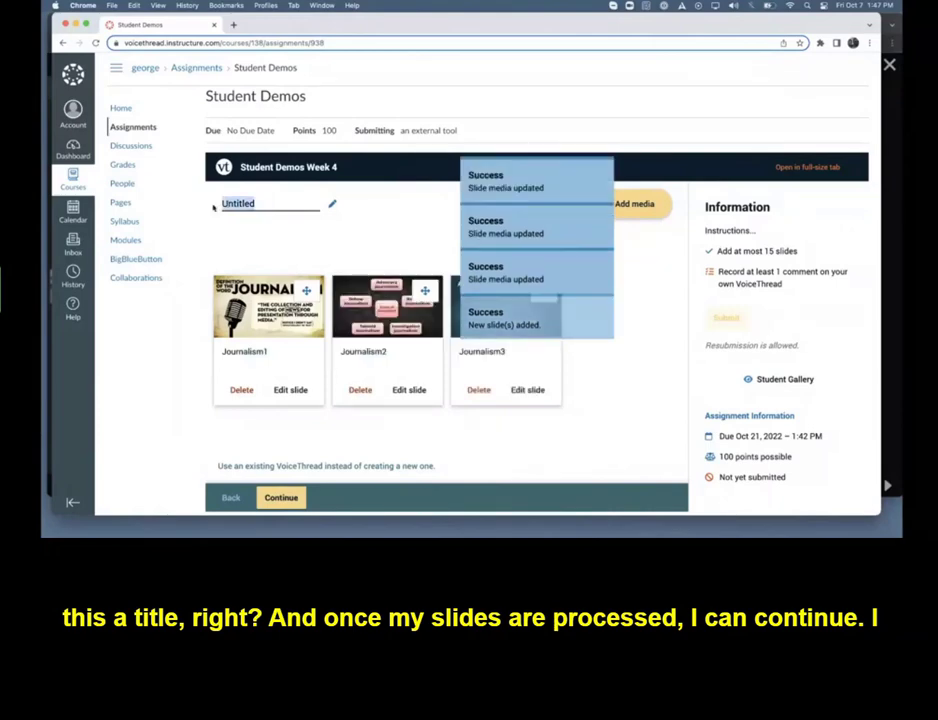
text(Presentation)
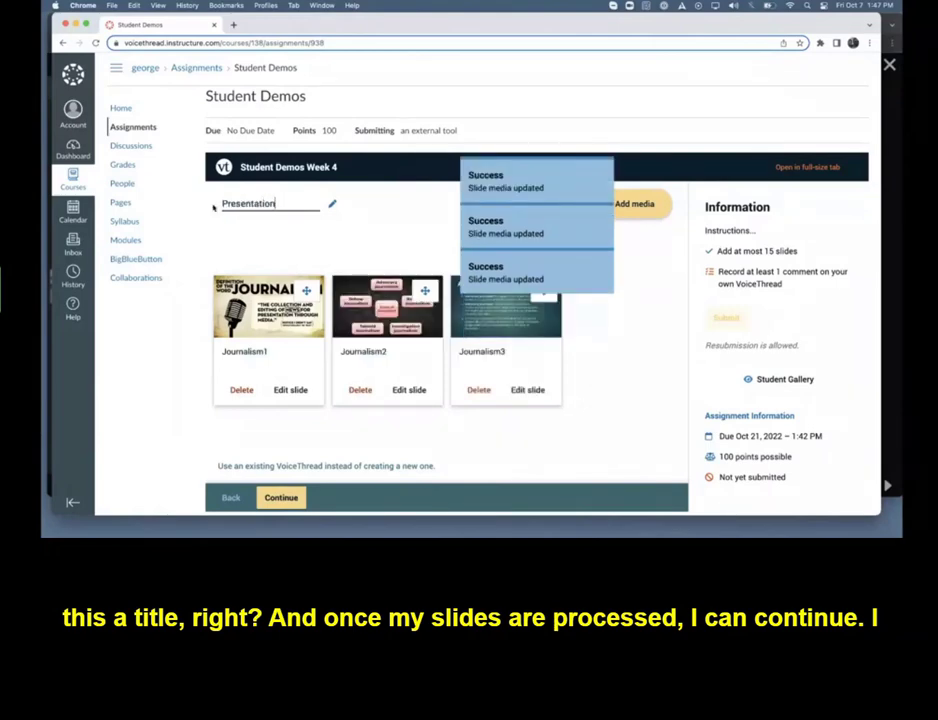
text( 6- George)
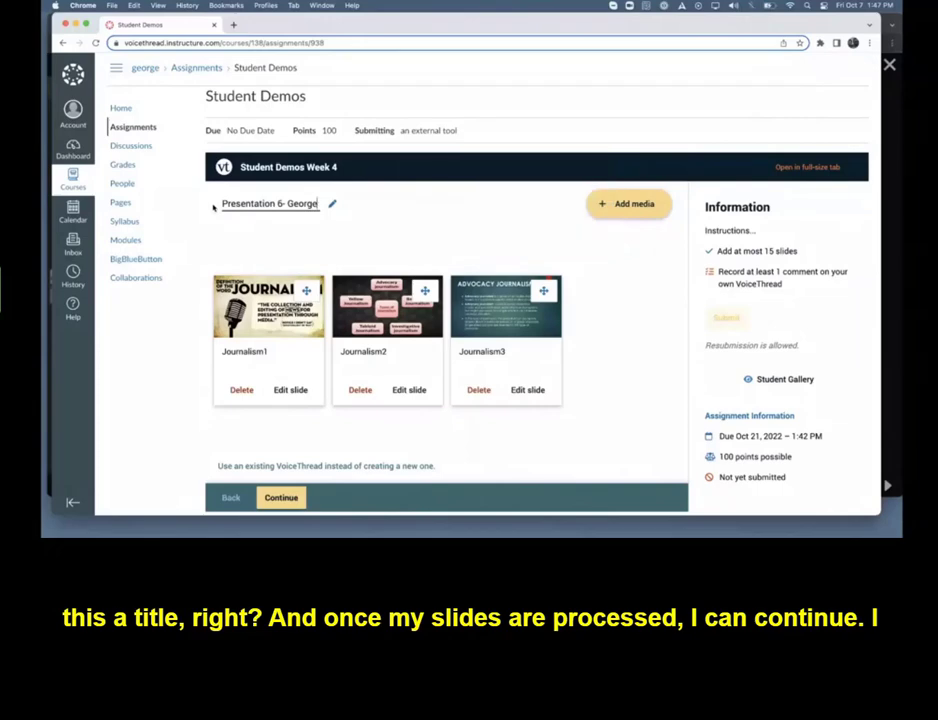
key(Return)
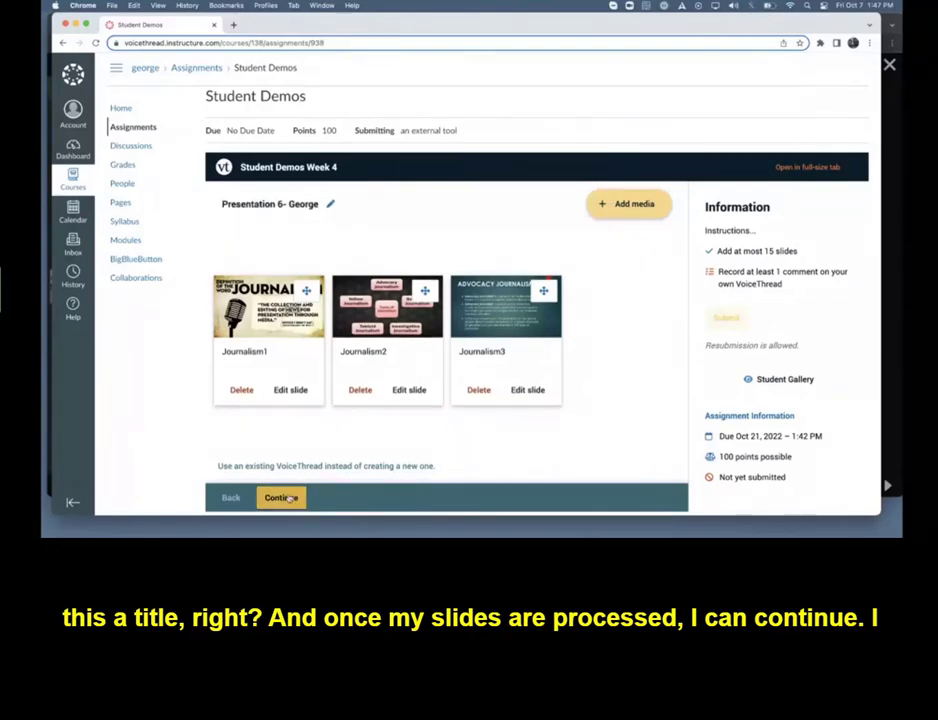
click(288, 497)
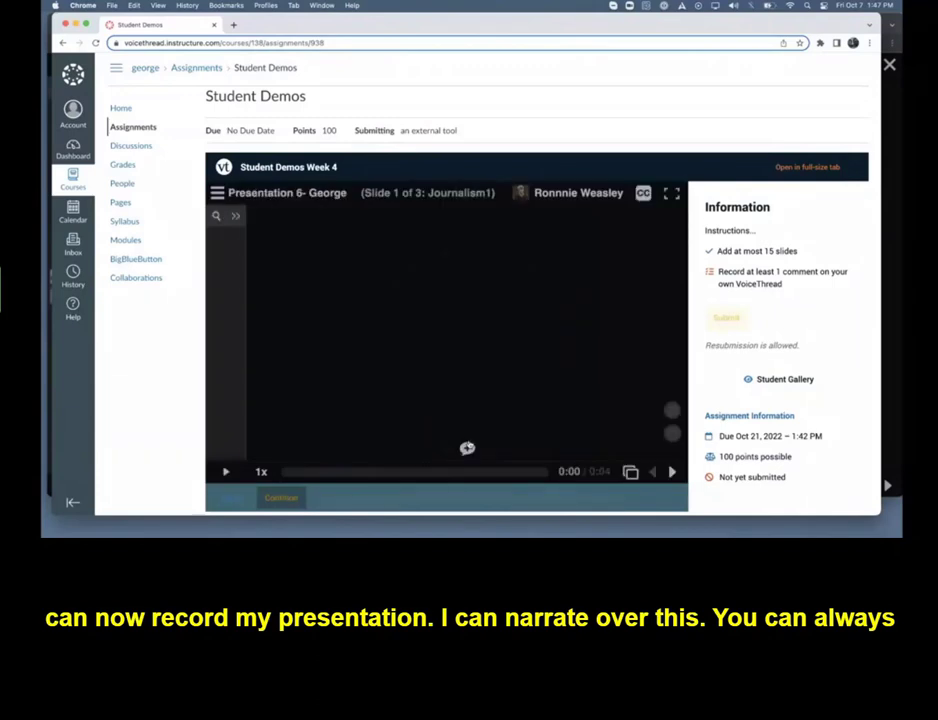
Start an audio comment on slide 1 and annotate it in purple with a bracket beside the quote and a loop around the note below
click(467, 449)
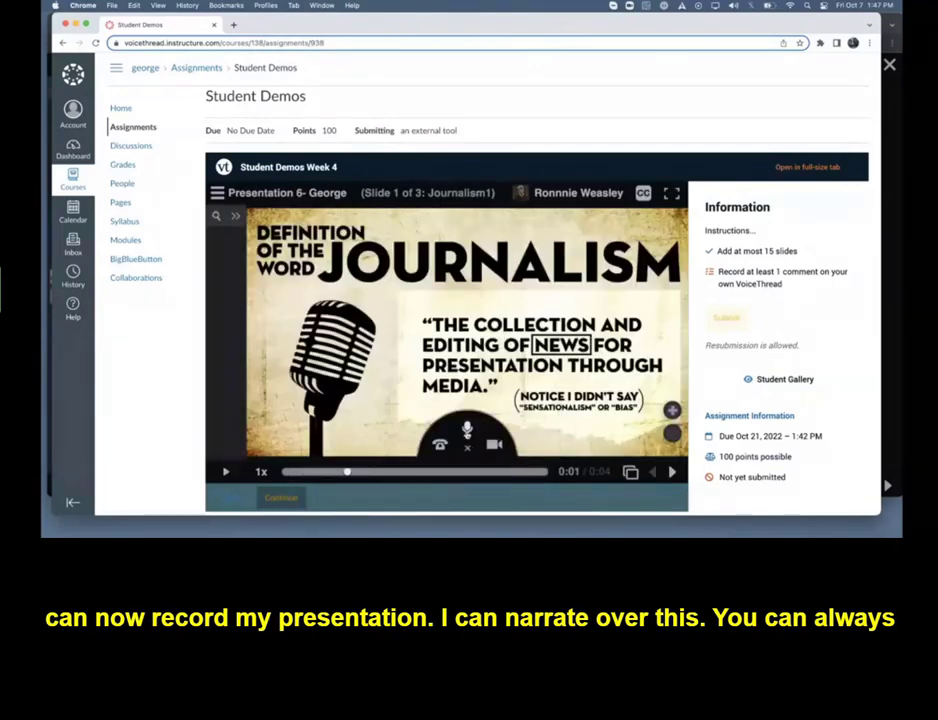
click(466, 430)
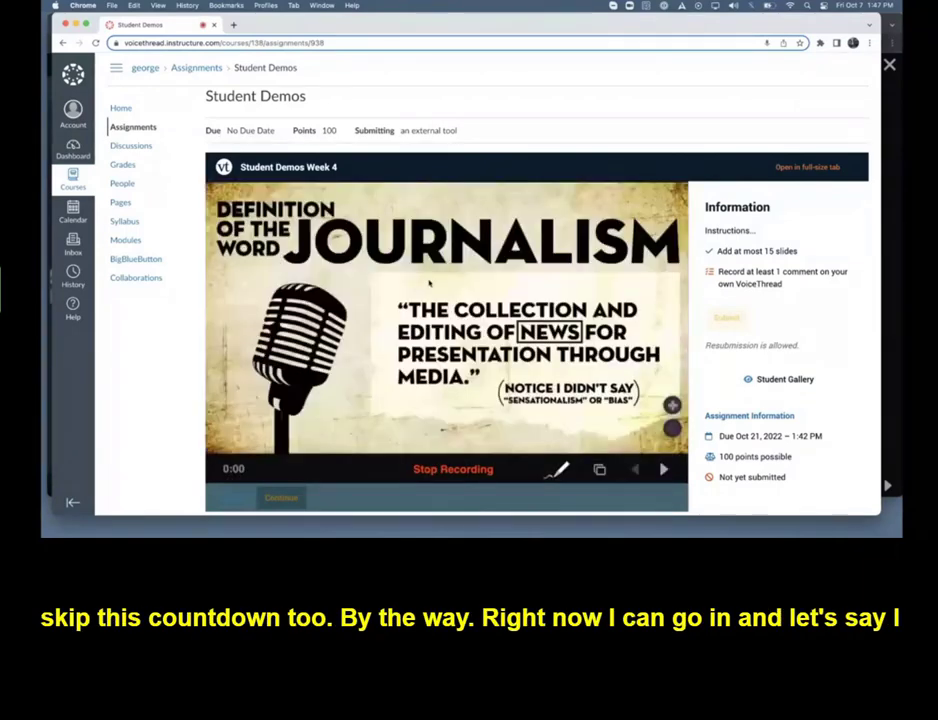
click(562, 468)
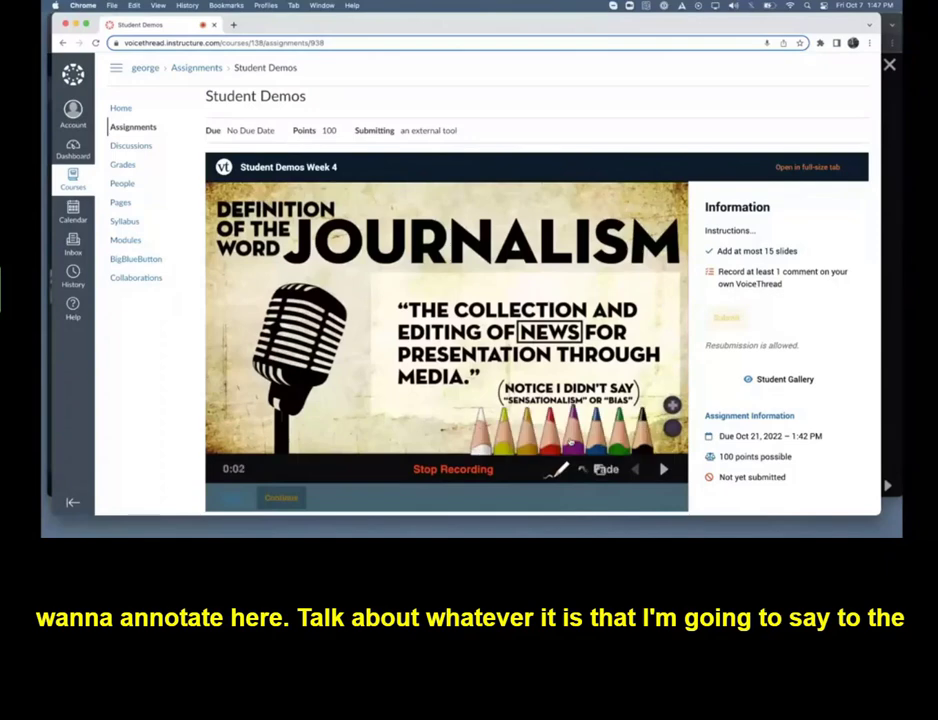
click(573, 441)
mouse_move(451, 290)
mouse_down()
mouse_move(356, 295)
mouse_move(386, 401)
mouse_move(424, 404)
mouse_up()
mouse_move(545, 388)
mouse_down()
mouse_move(610, 430)
mouse_move(535, 372)
mouse_up()
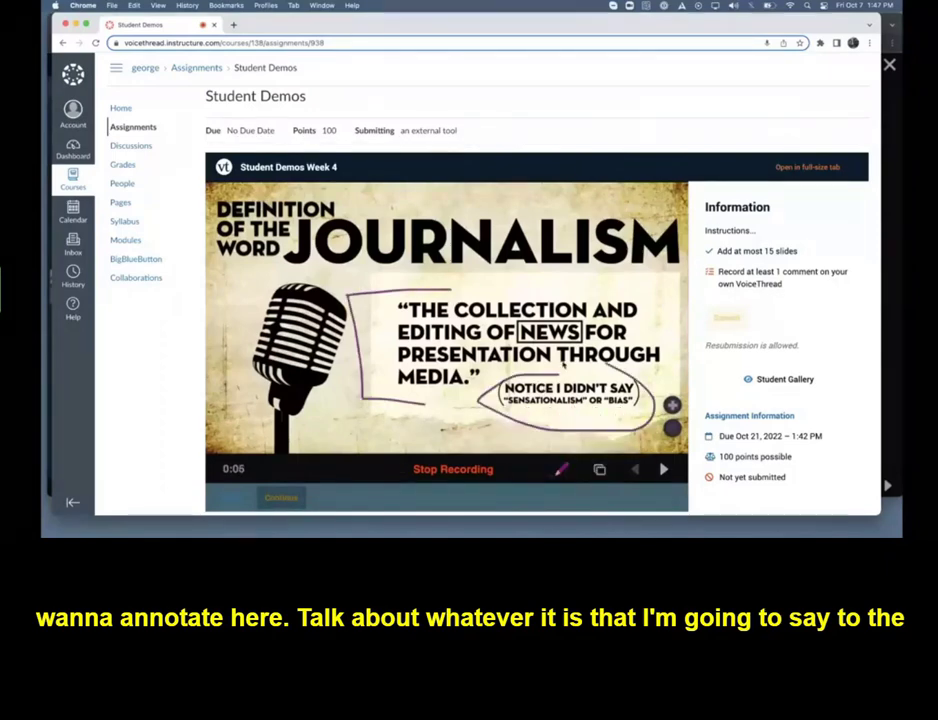
Stop the slide 1 recording and save it as a comment
click(442, 469)
click(466, 470)
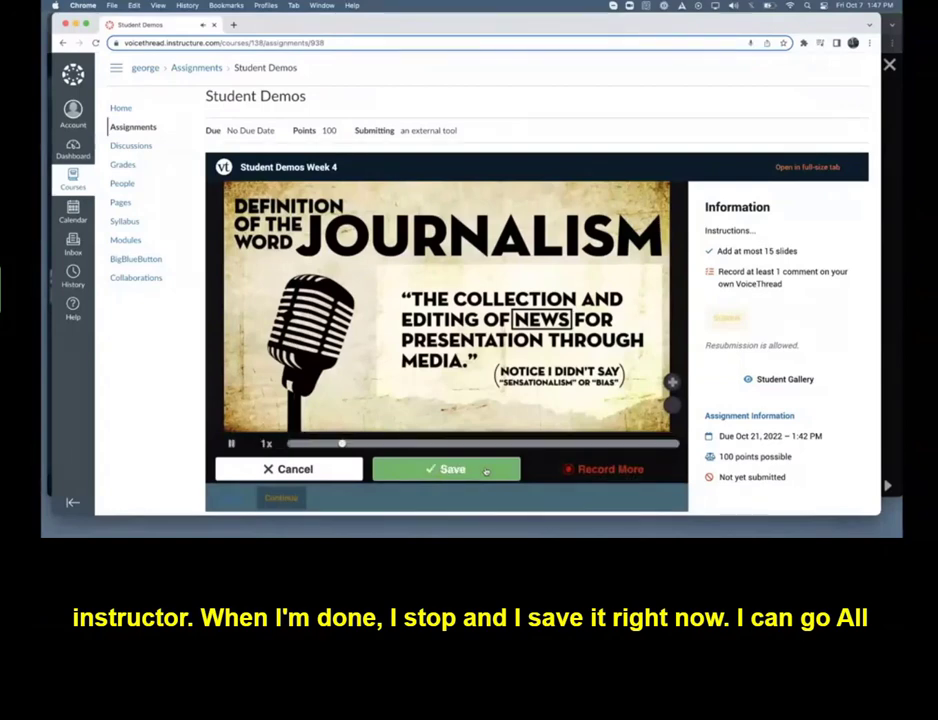
click(486, 471)
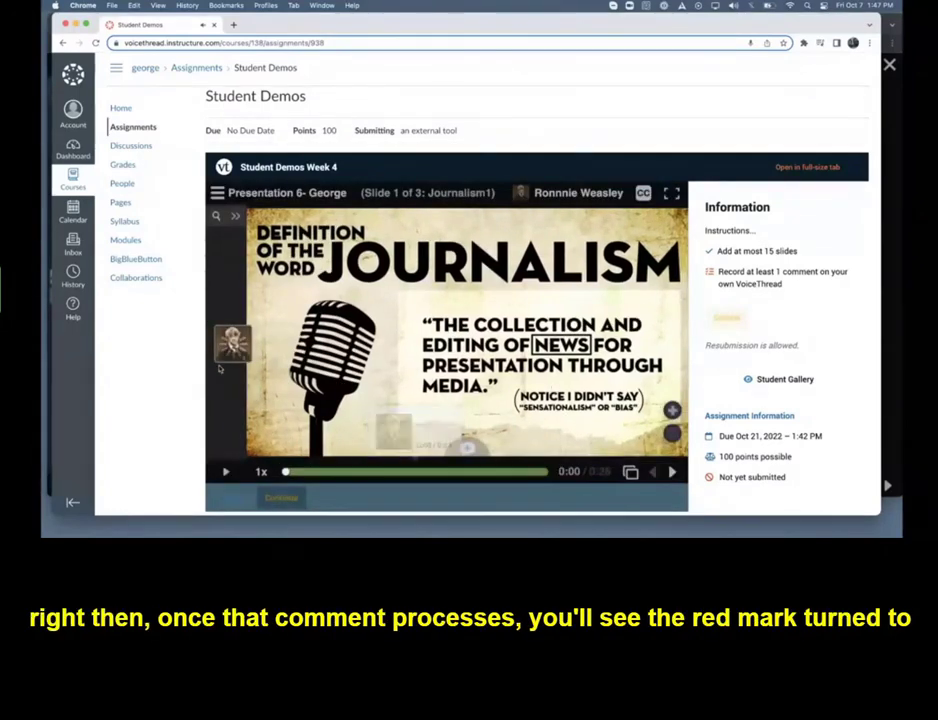
click(232, 343)
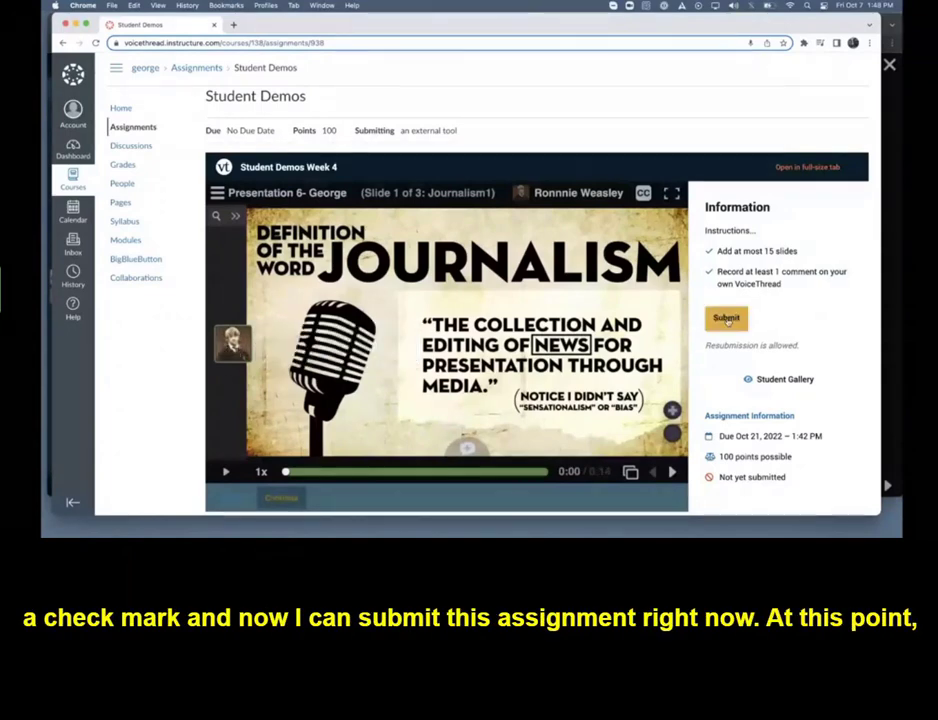
Submit the Student Demos assignment, and demonstrate resubmission by withdrawing it and submitting it again
click(727, 319)
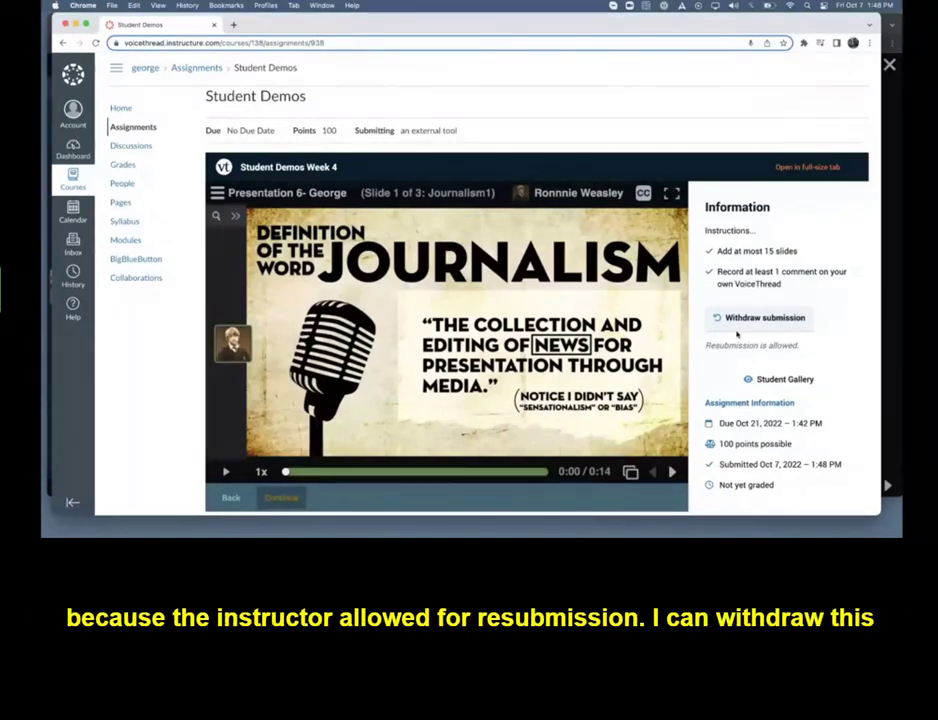
click(772, 320)
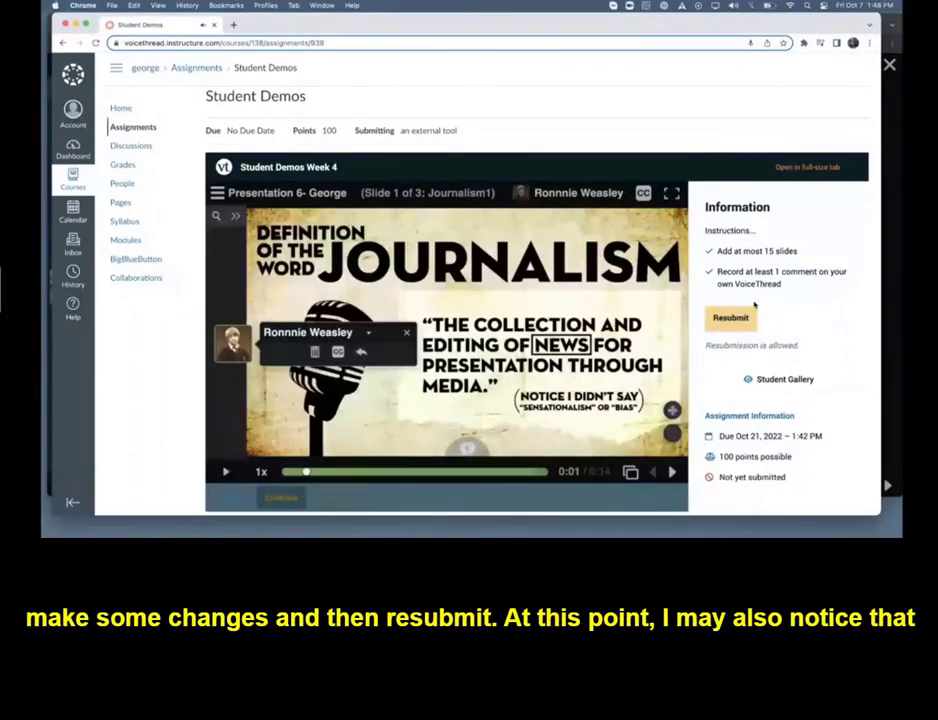
click(738, 318)
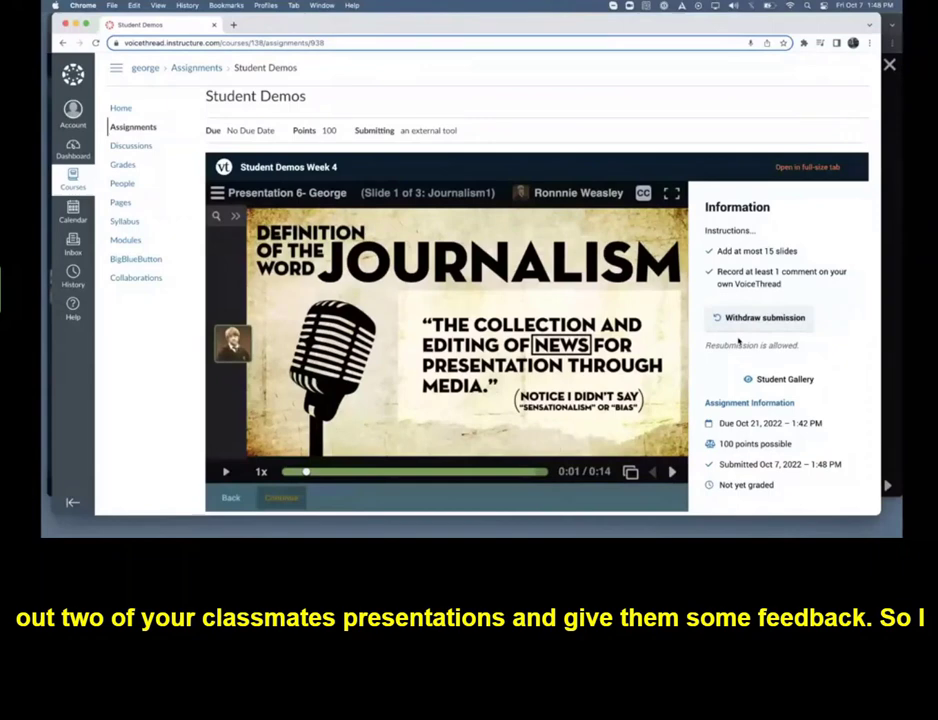
View the assignment's Student Gallery and return to the Student Demos page
click(783, 386)
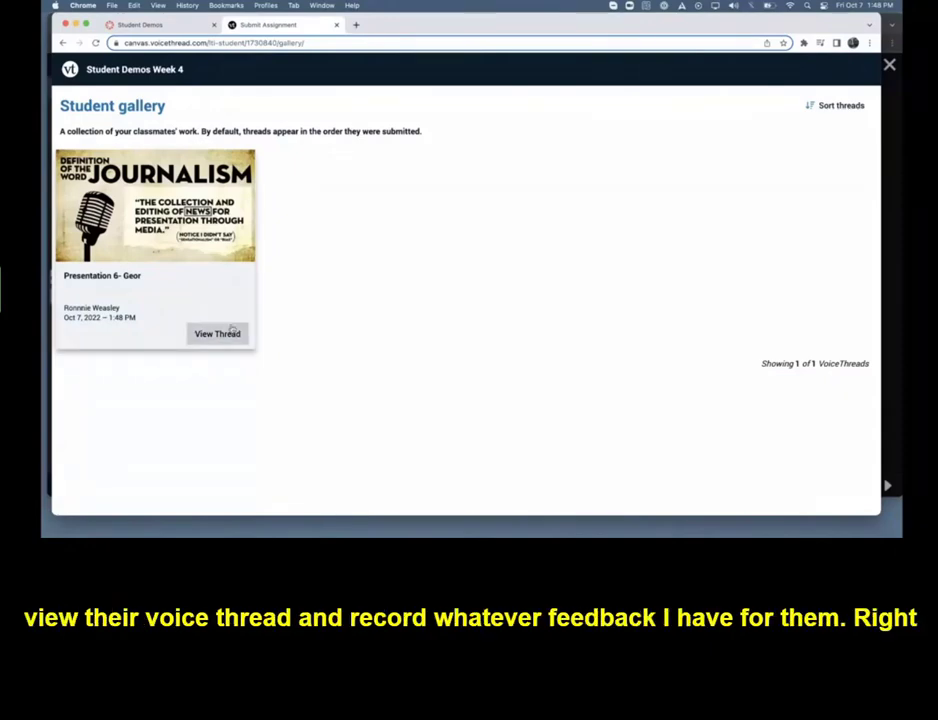
click(336, 24)
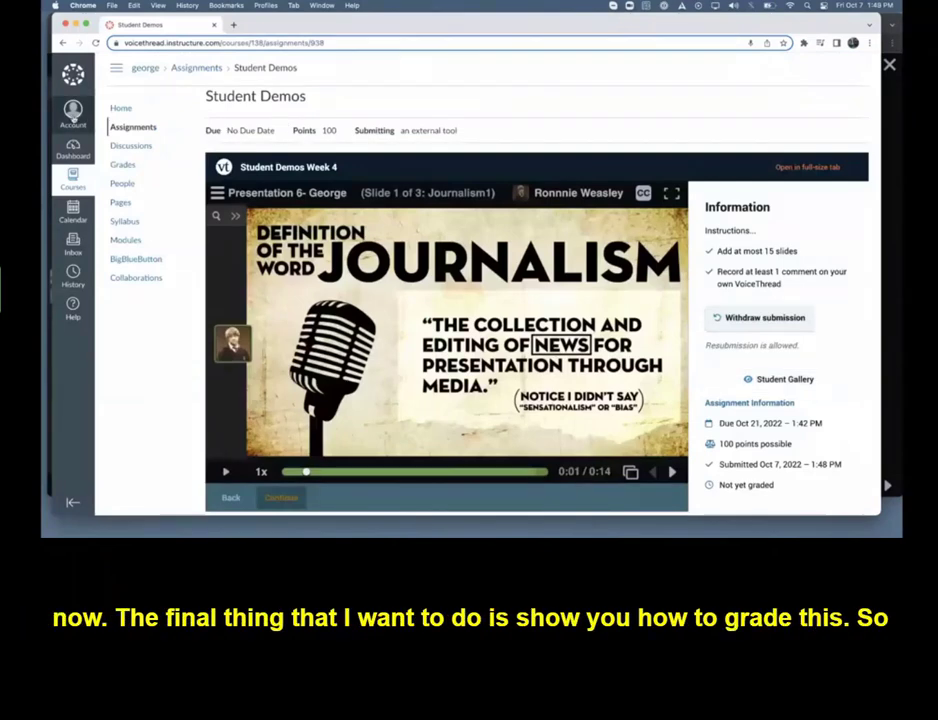
Log out of the student's Canvas account and log back in as the instructor with the saved account
click(72, 112)
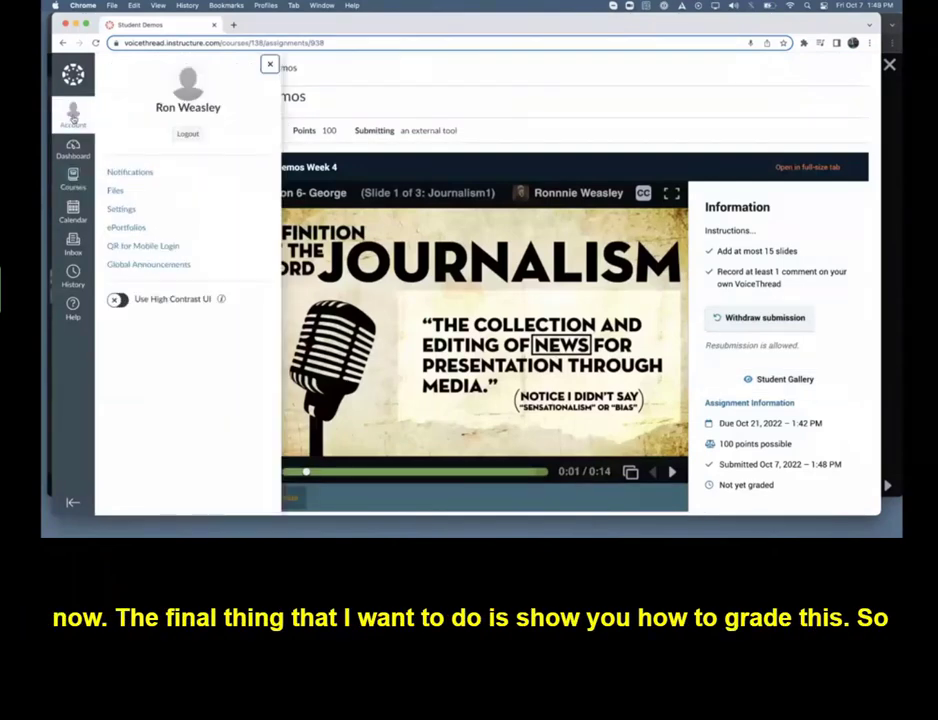
click(193, 136)
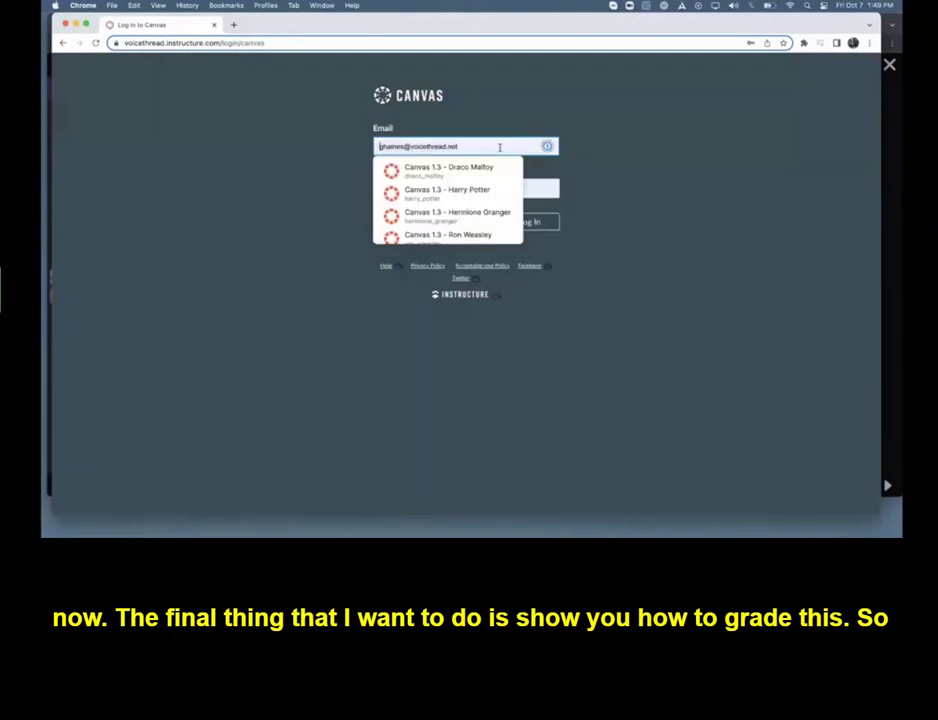
click(550, 224)
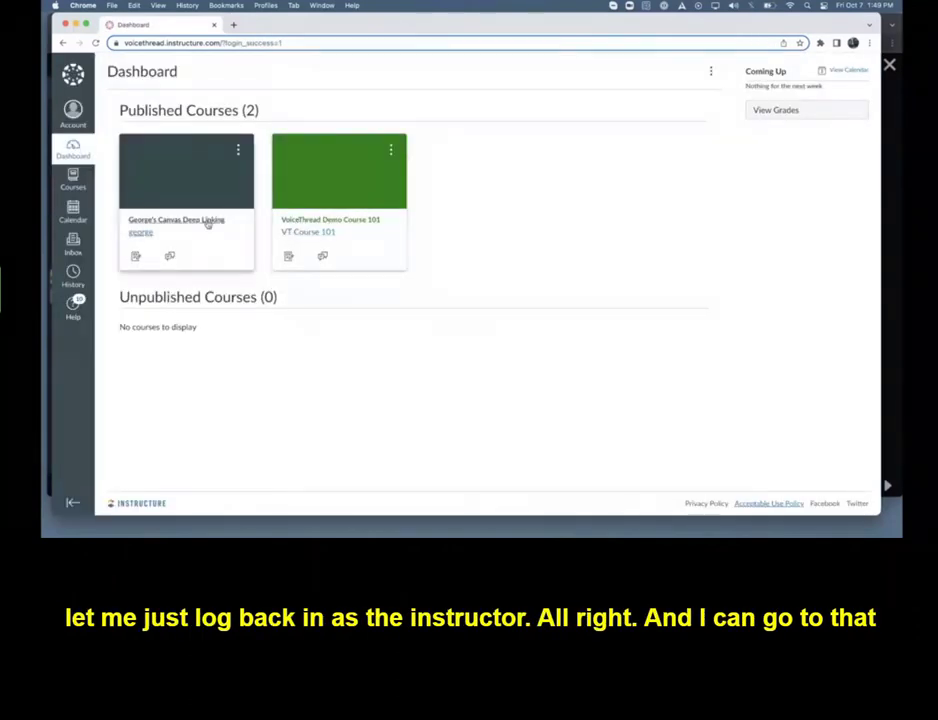
Open the Student Demos assignment in the Canvas Deep Linking course to reach its grading page
click(206, 221)
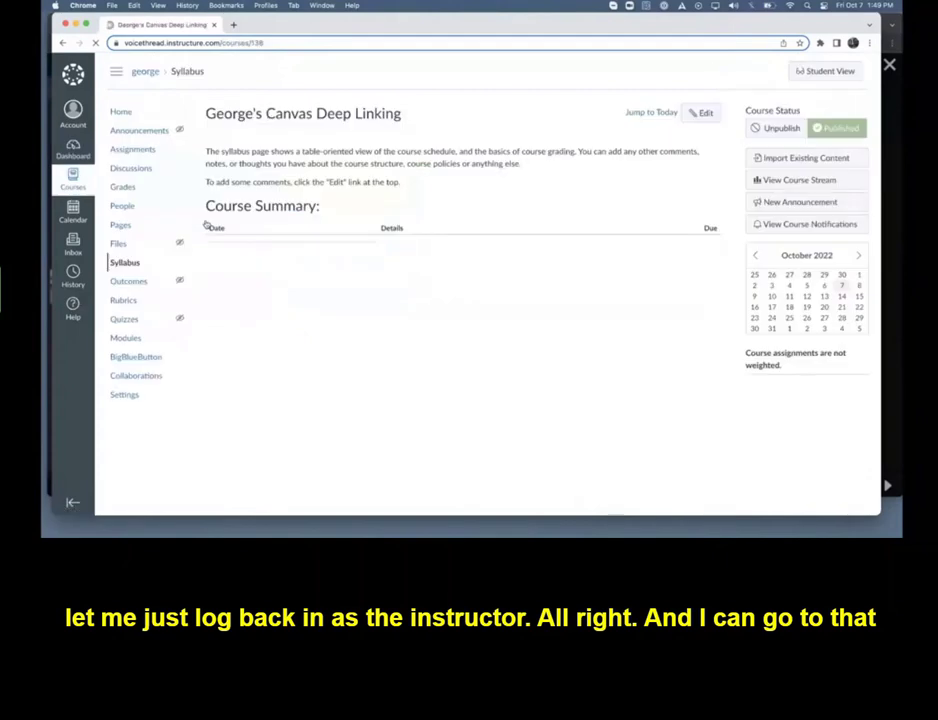
click(130, 149)
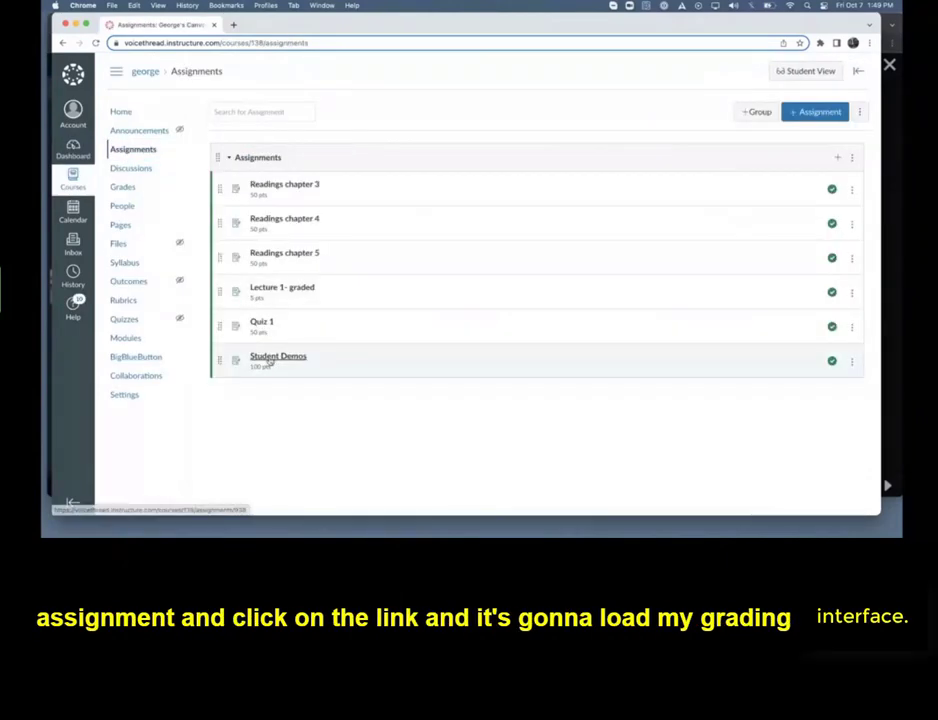
click(279, 357)
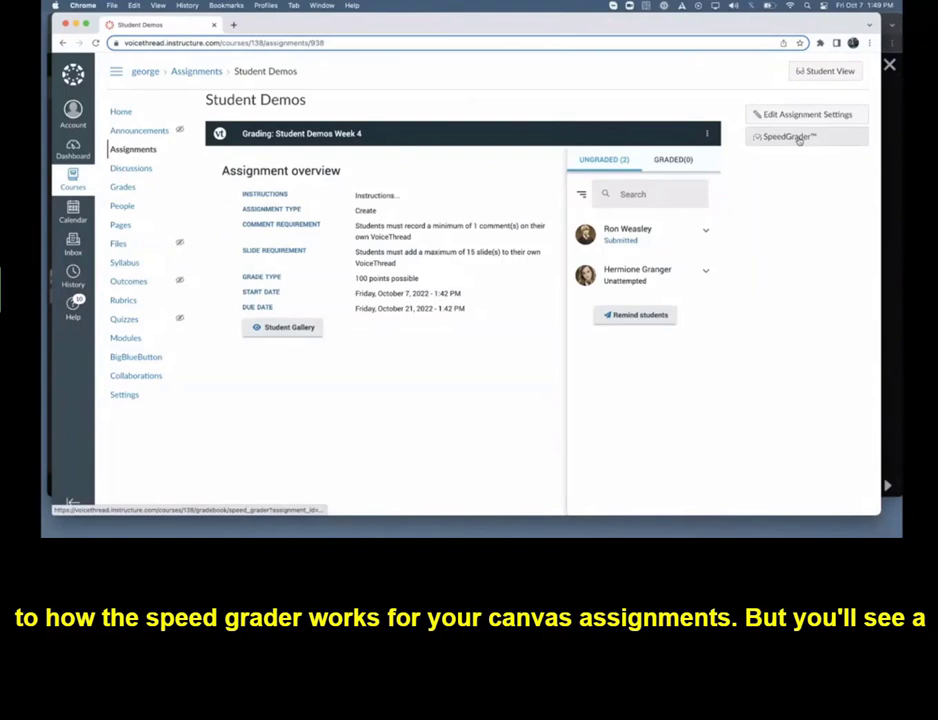
Load the submitted student's presentation, play part of the slide 1 comment, and open the private reply options for it
click(622, 238)
click(227, 504)
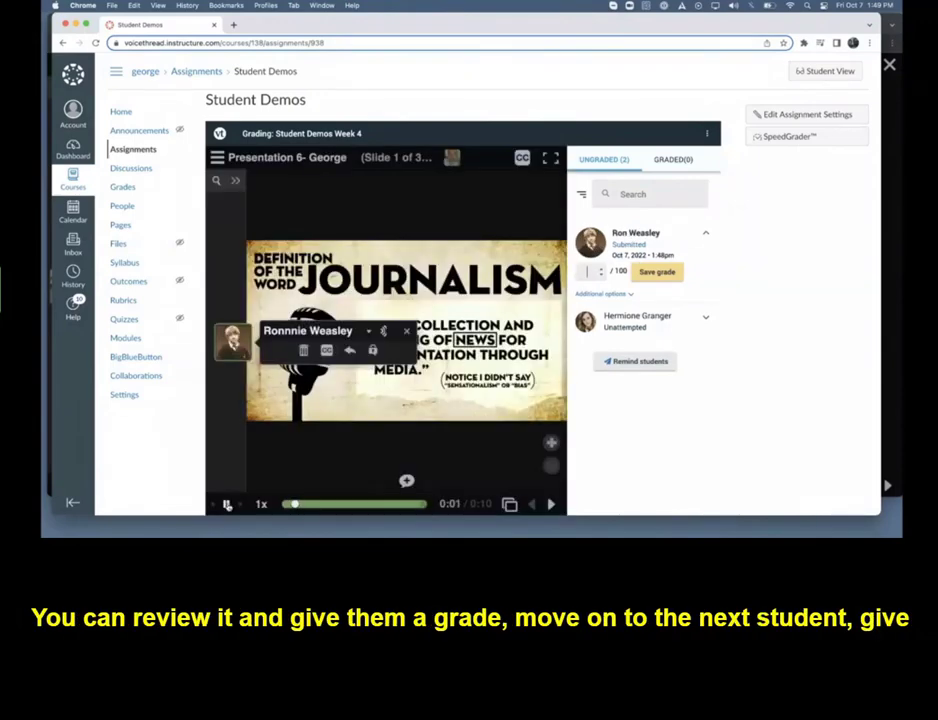
click(227, 505)
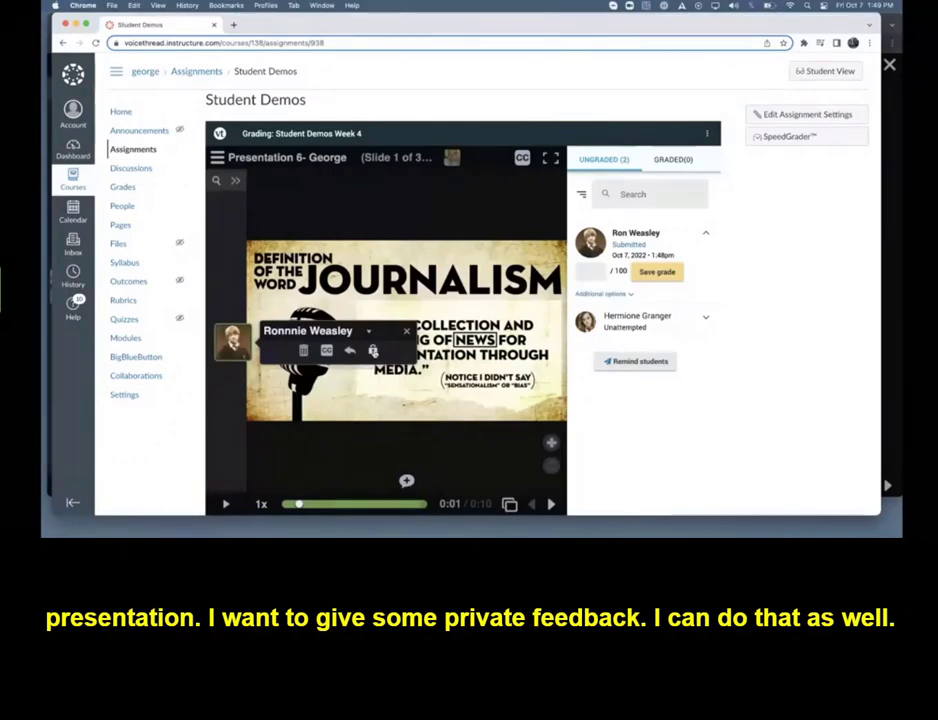
click(373, 351)
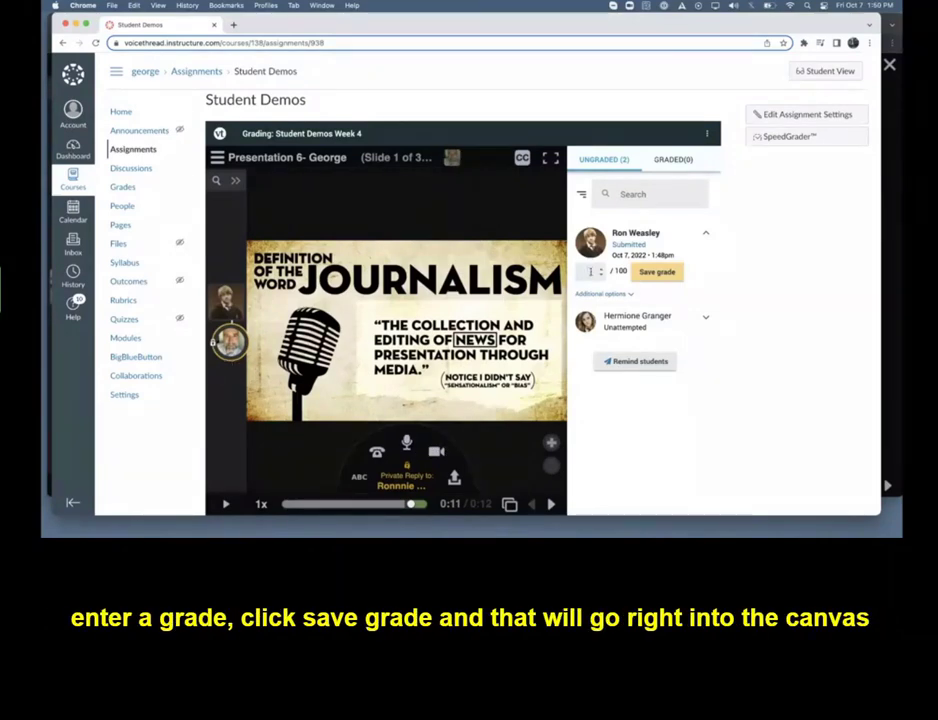
Grade the student's submission 90 out of 100 and save the grade
click(590, 271)
text(90)
click(657, 272)
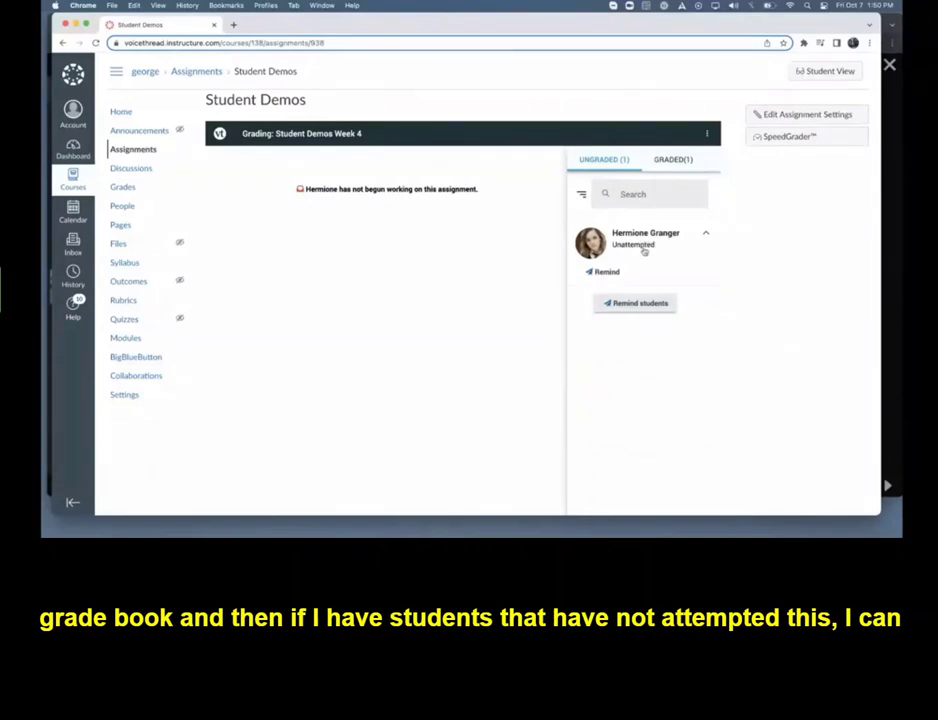
Prepare a reminder to students who have not submitted, with a copy sent to the instructor, and cancel it
click(633, 305)
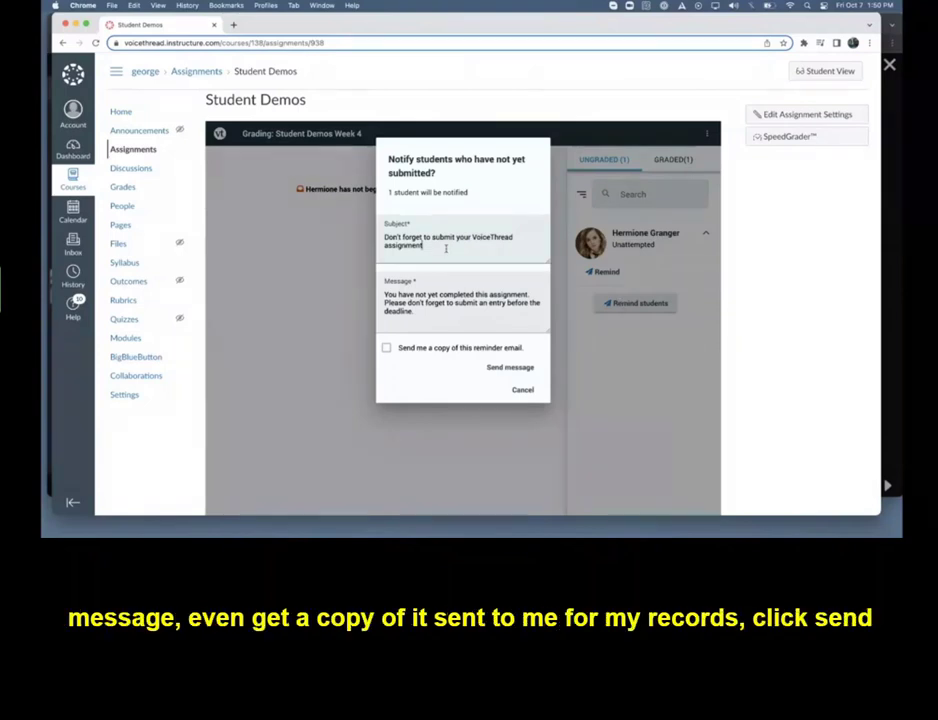
click(387, 348)
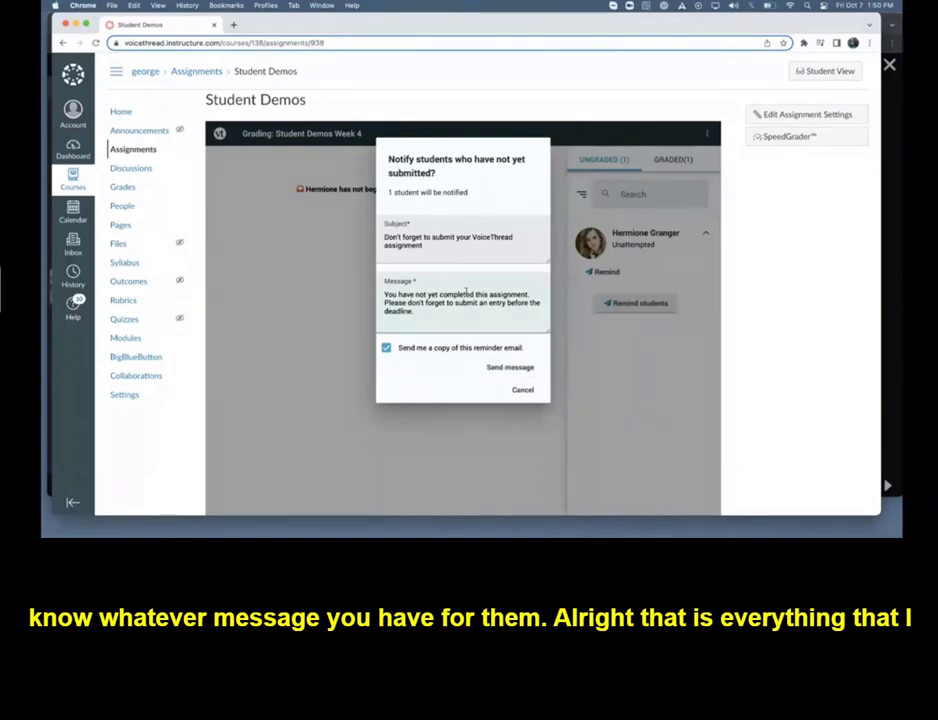
click(513, 389)
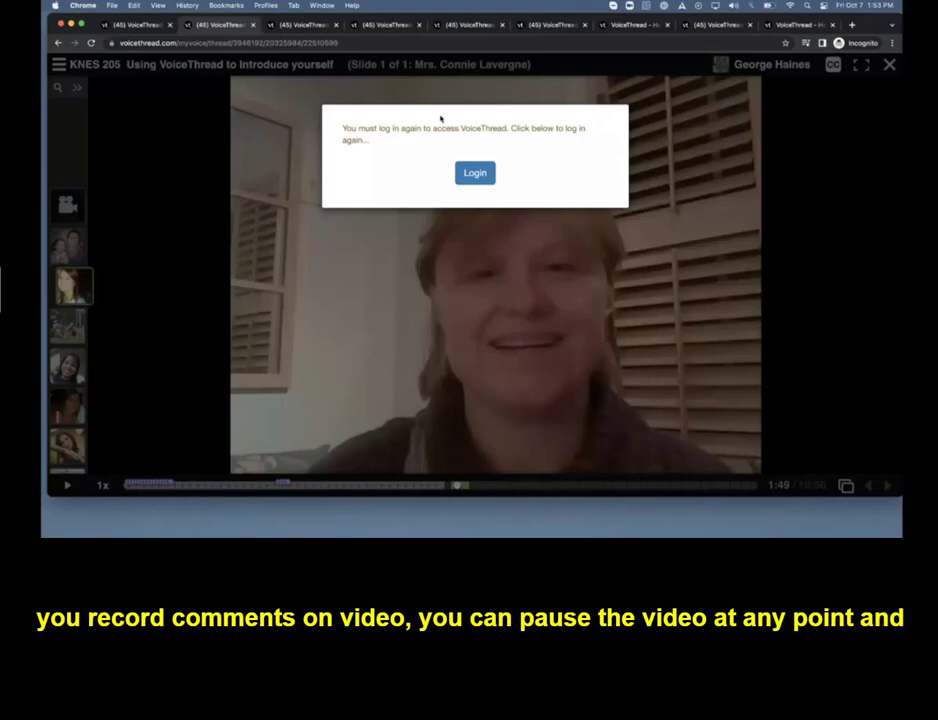
Sign back in to VoiceThread on the KNES 205 introduction thread, filling in the saved account e-mail and password
click(475, 173)
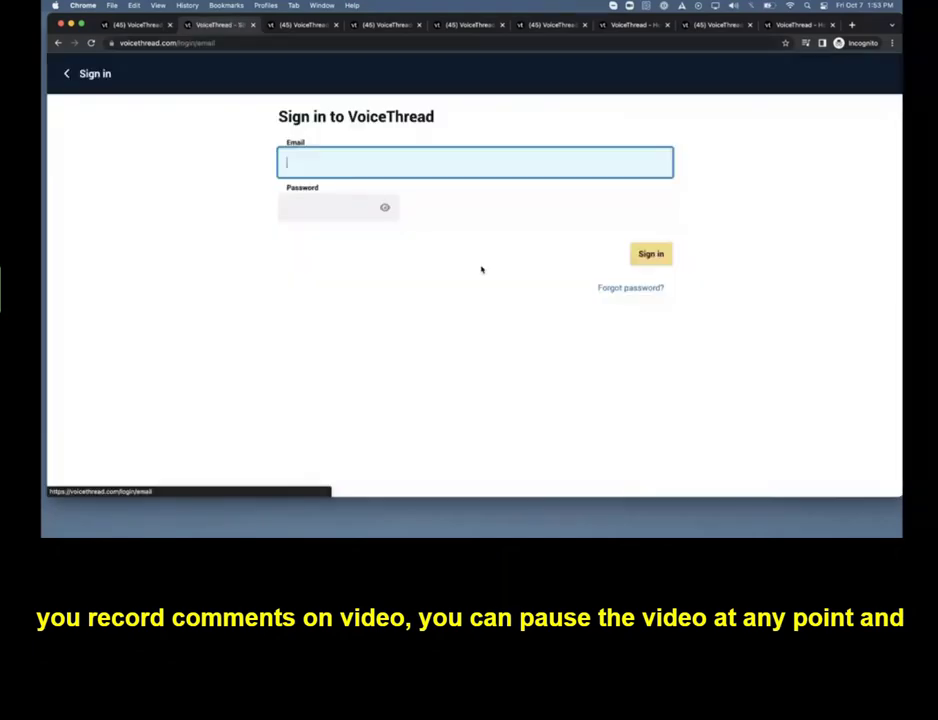
click(440, 166)
click(735, 163)
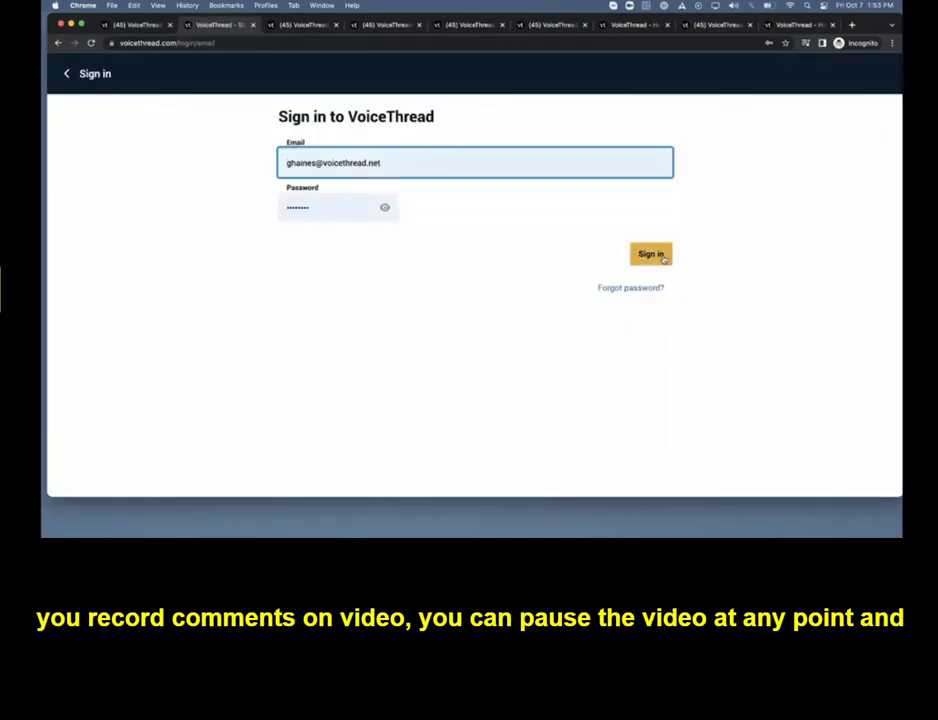
click(662, 256)
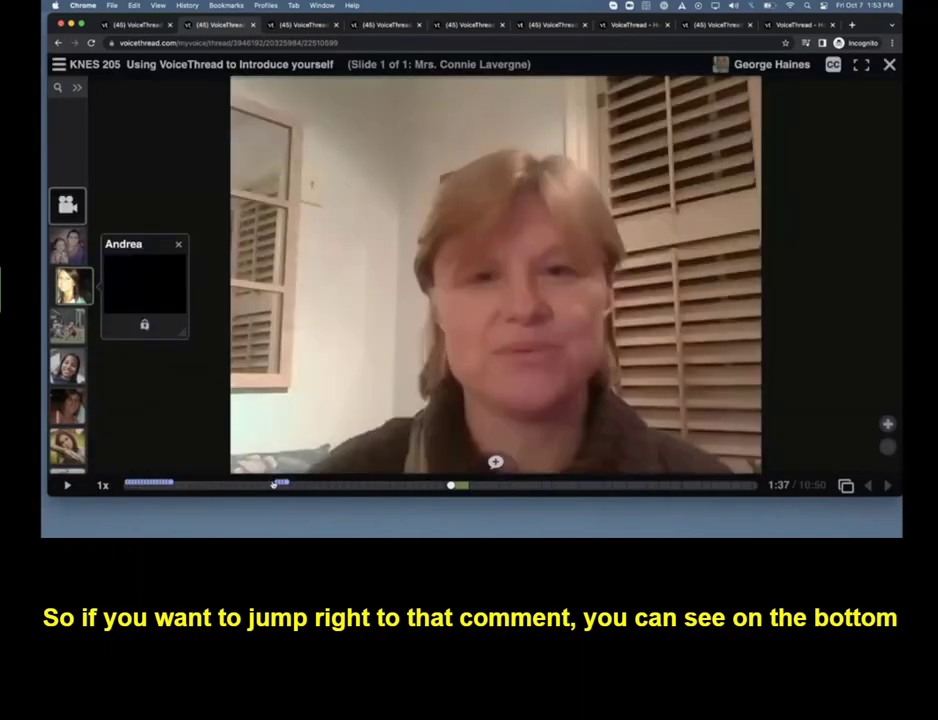
Jump from the video timeline's comment markers to one of the student comments placed at 0:43
mouse_move(283, 484)
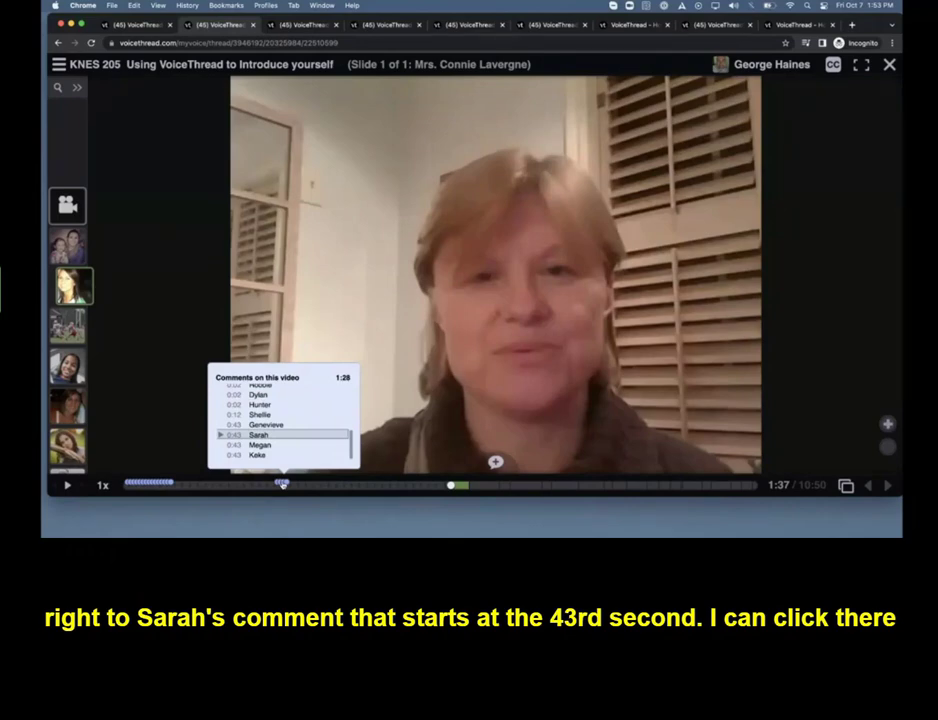
click(282, 484)
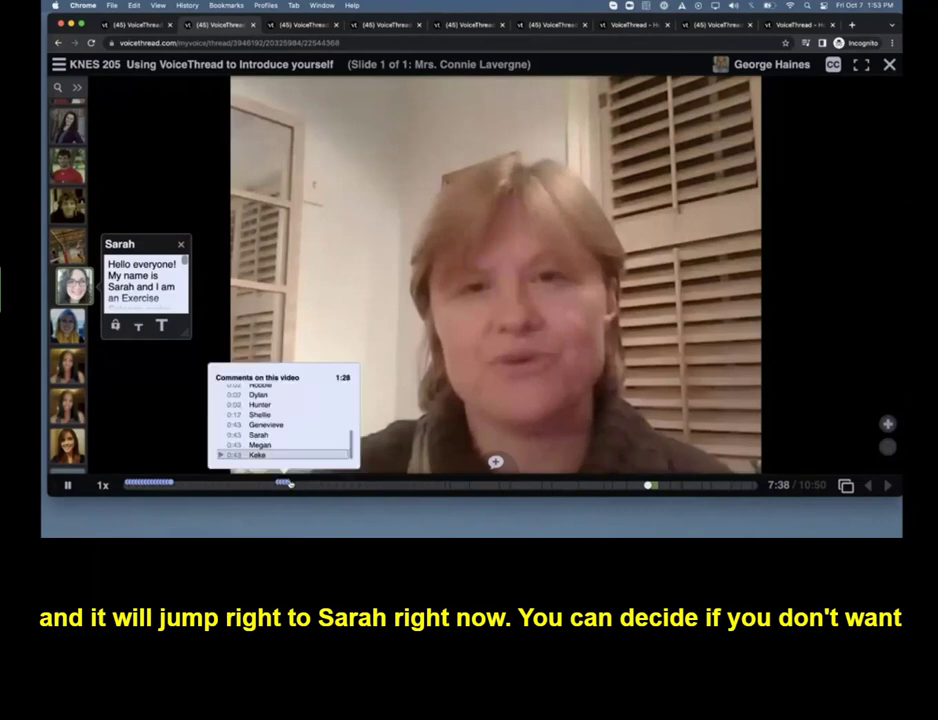
Return to the instructor's original video at the start of the comment list and play it from the beginning
scroll(69, 254, up, 4)
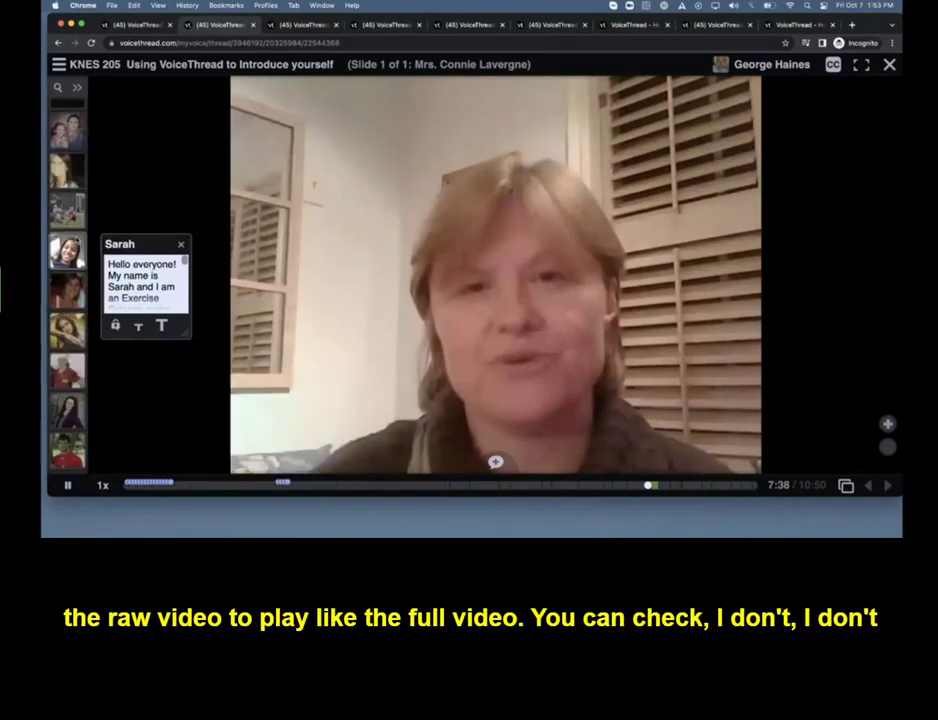
scroll(67, 290, up, 3)
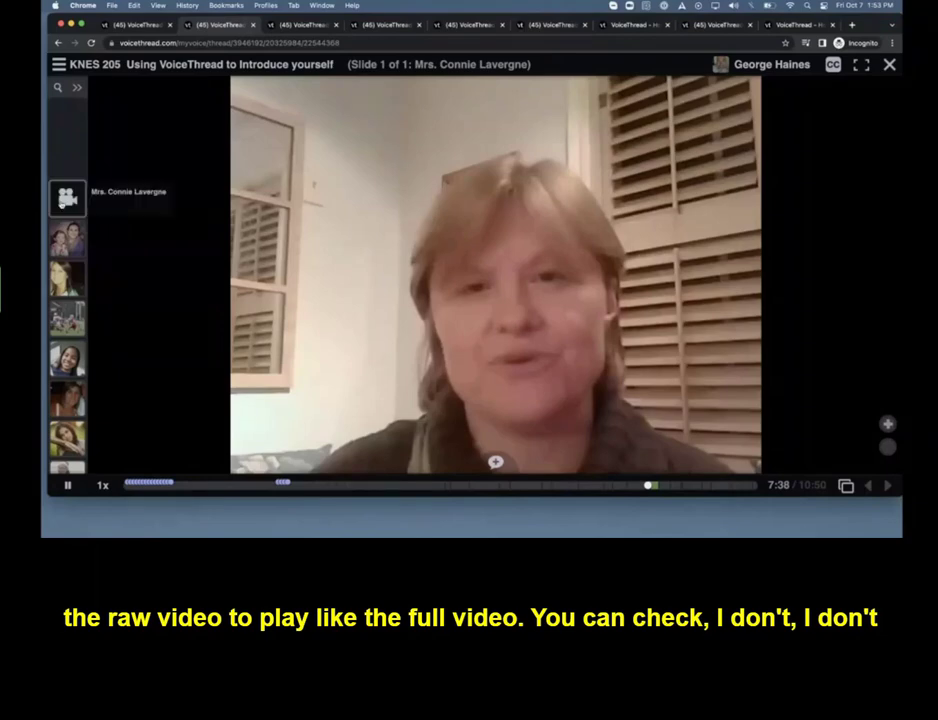
click(67, 197)
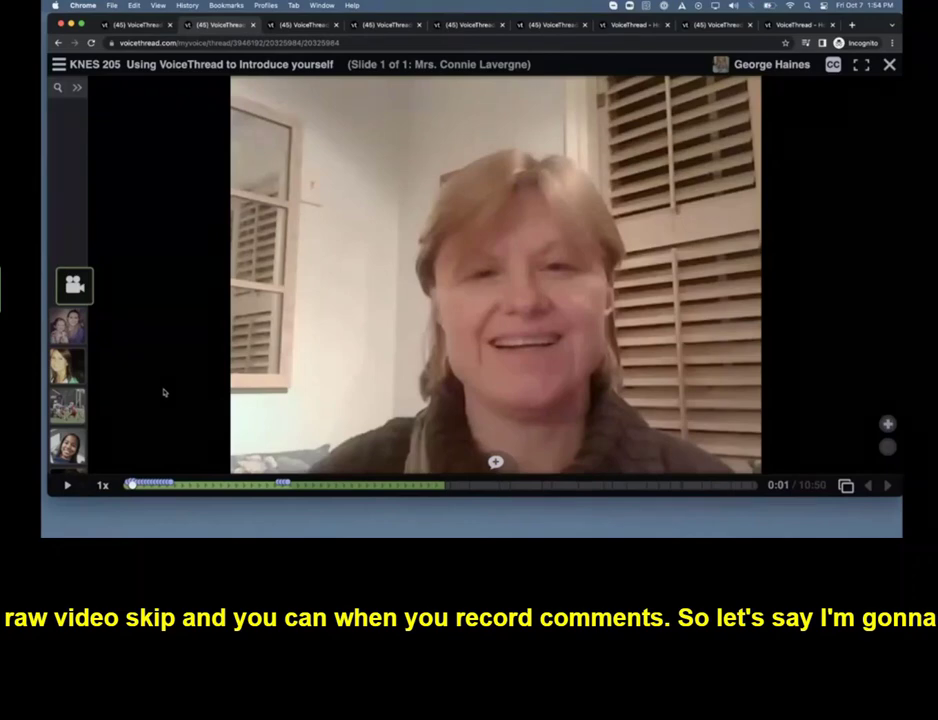
Record a microphone comment on the instructor's video, playing and pausing the footage during the recording, and stop recording
click(496, 463)
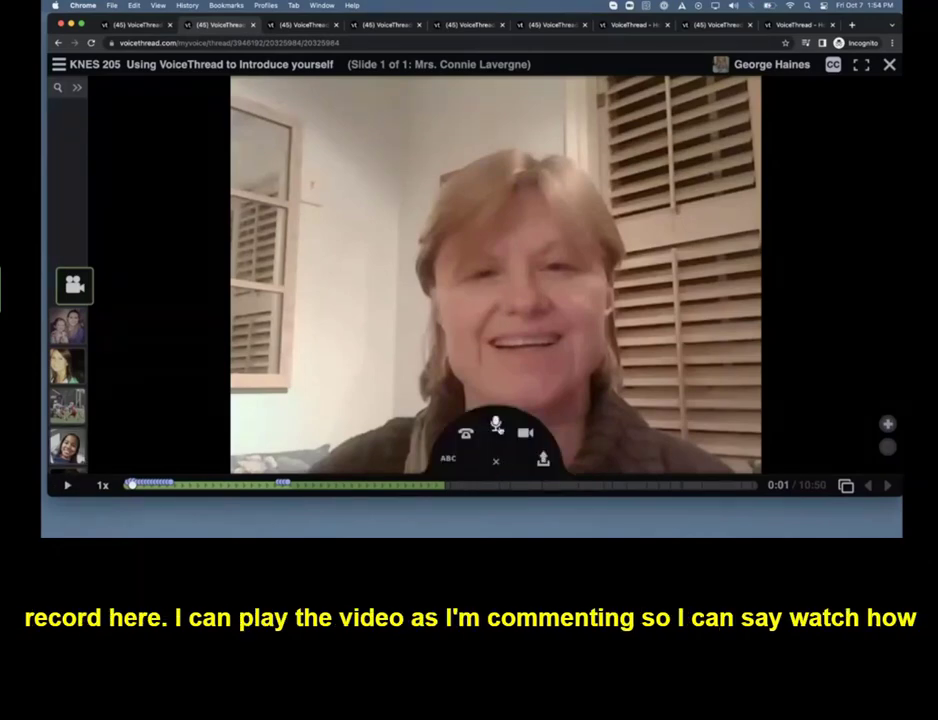
click(497, 427)
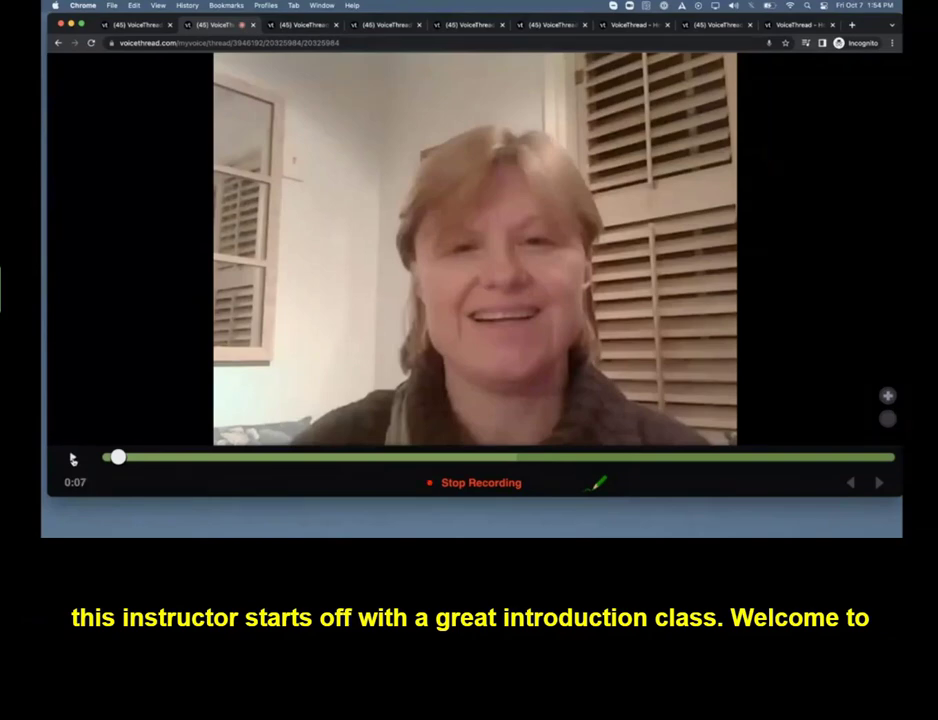
click(72, 458)
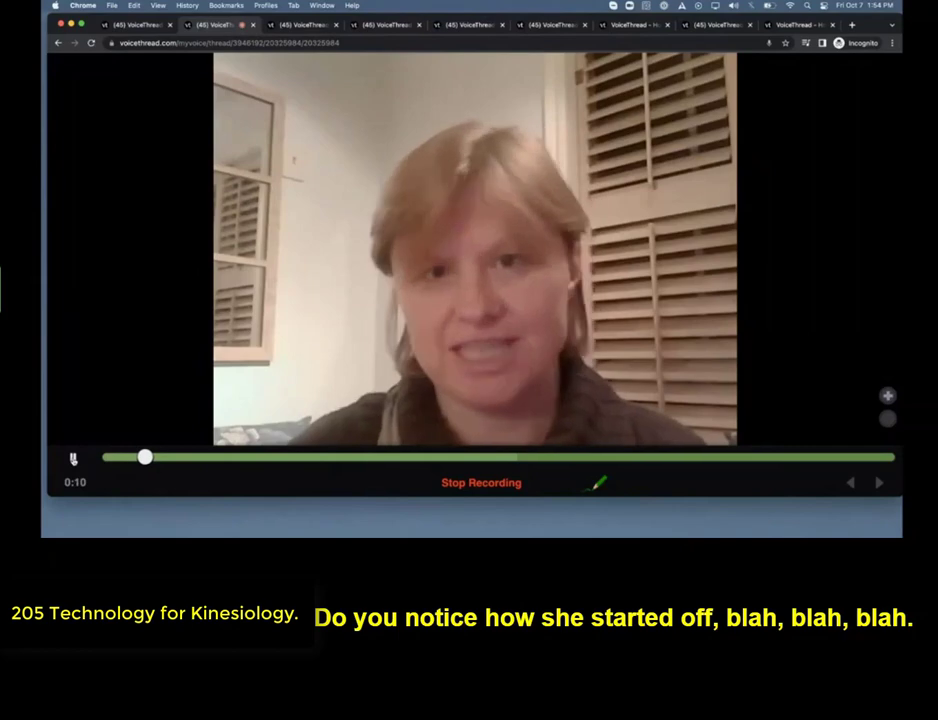
click(72, 457)
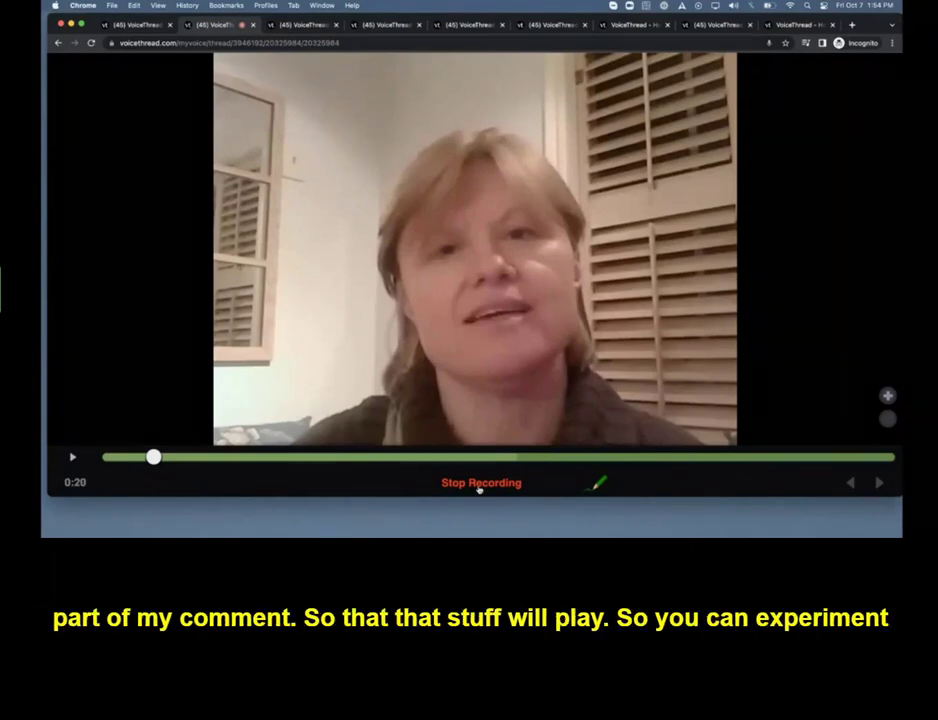
click(477, 486)
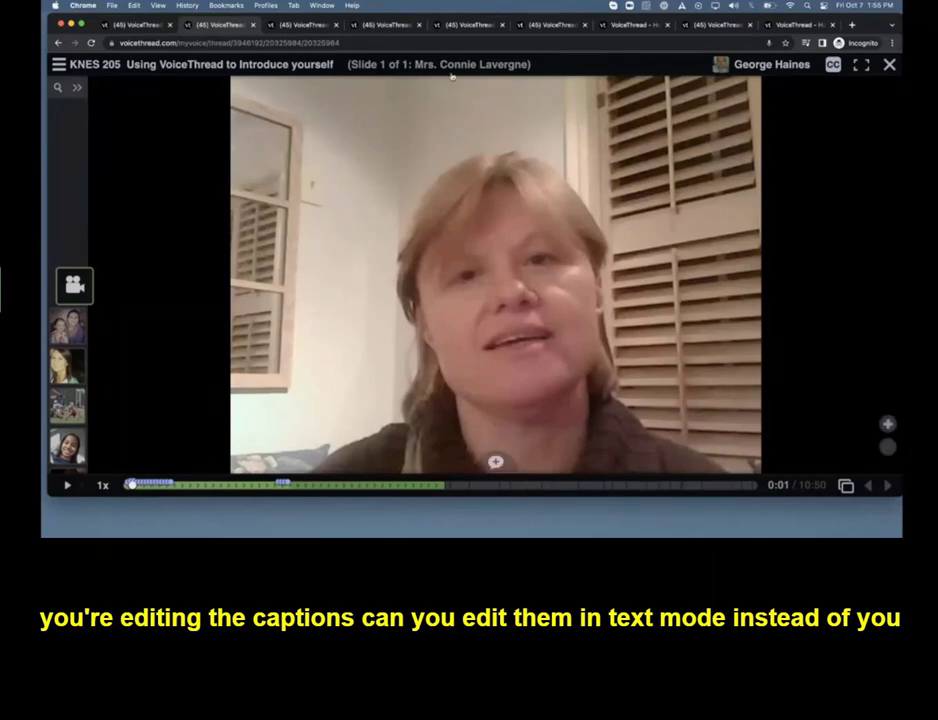
Switch to the "Encouraging Quality Comment Discussion: cohort 38" thread, reload it and open the first comment on the Dead End slide
click(467, 24)
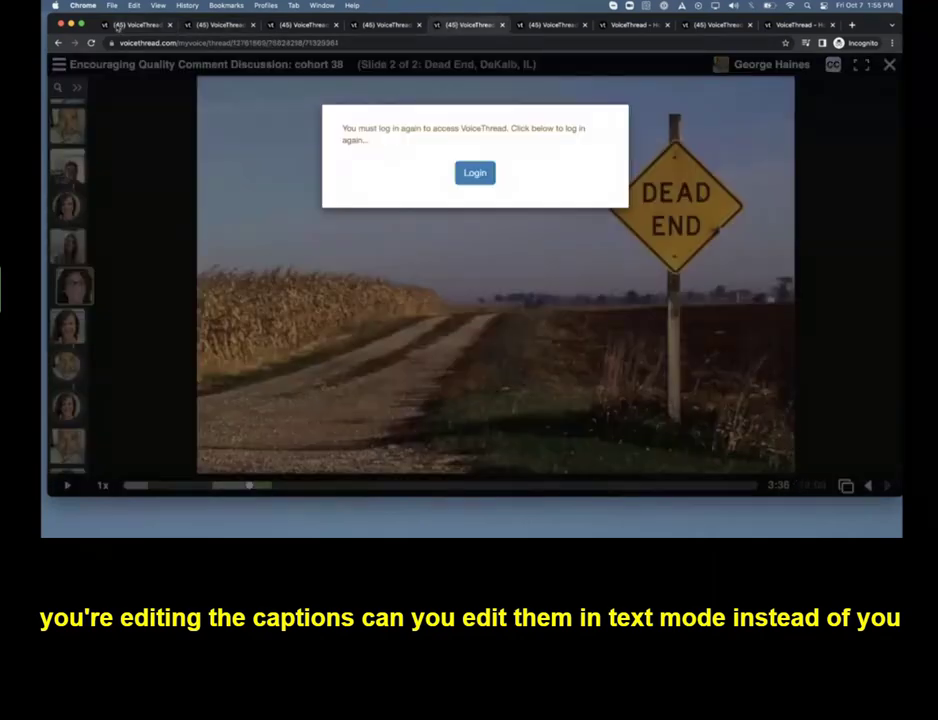
click(91, 43)
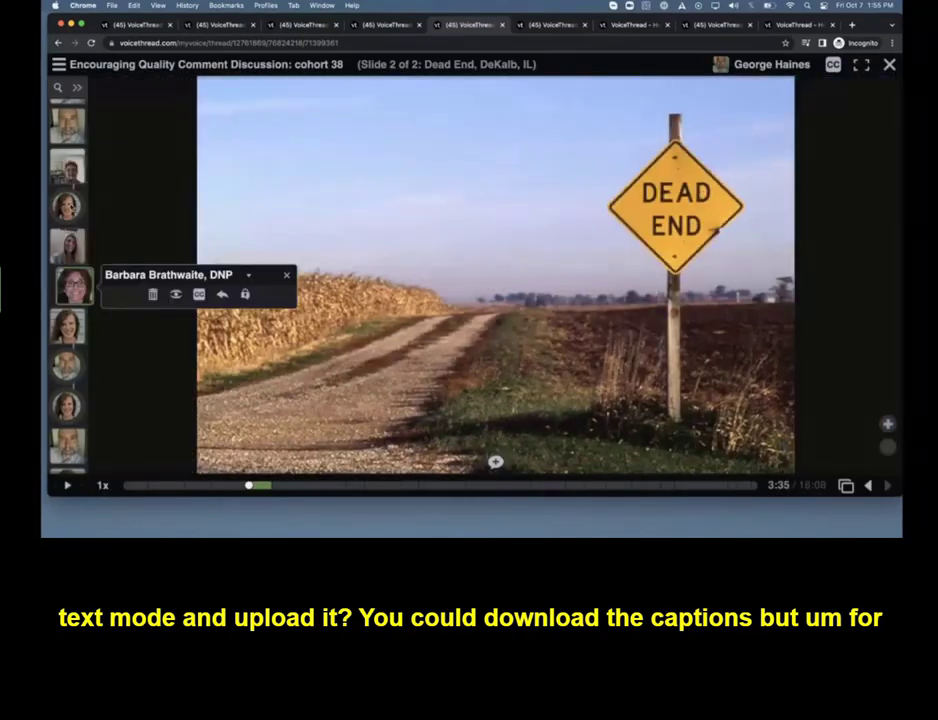
scroll(66, 178, up, 3)
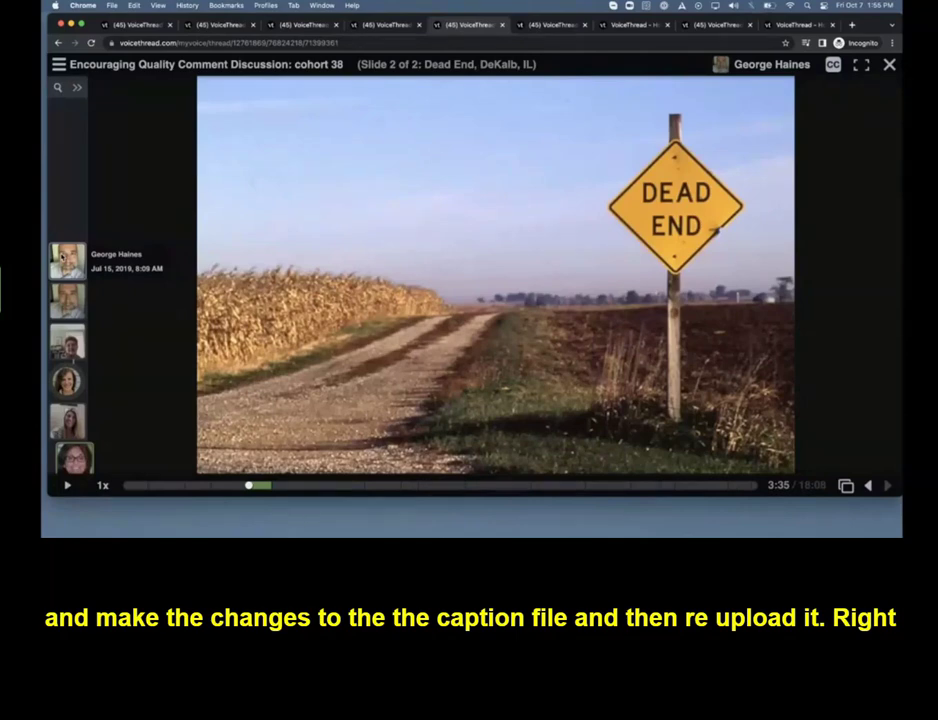
click(68, 265)
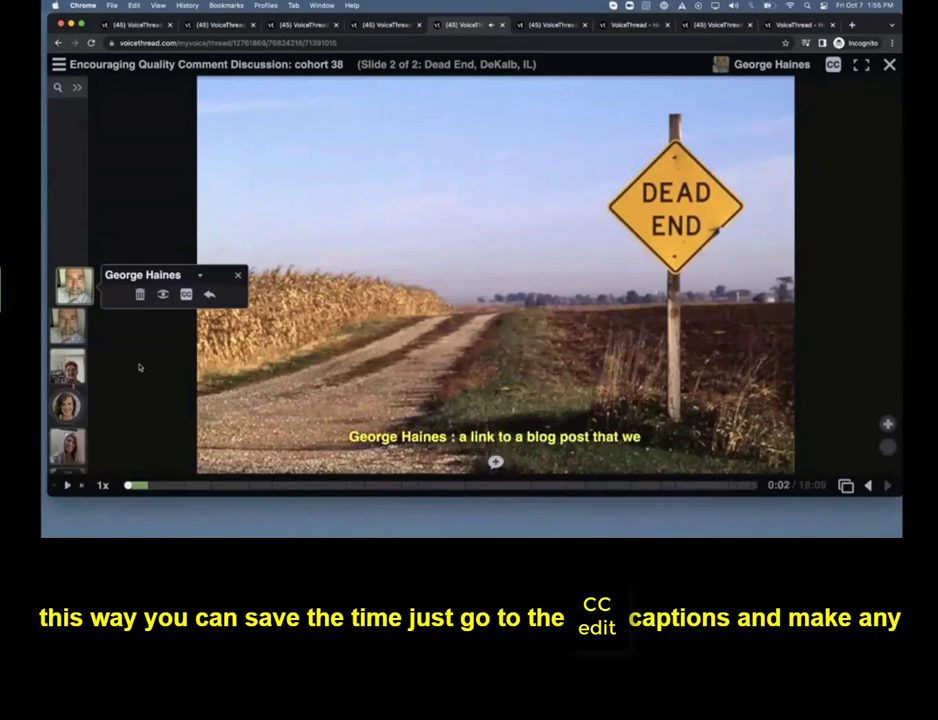
Open the first comment's captions in the Caption Editor and close it without saving
click(186, 294)
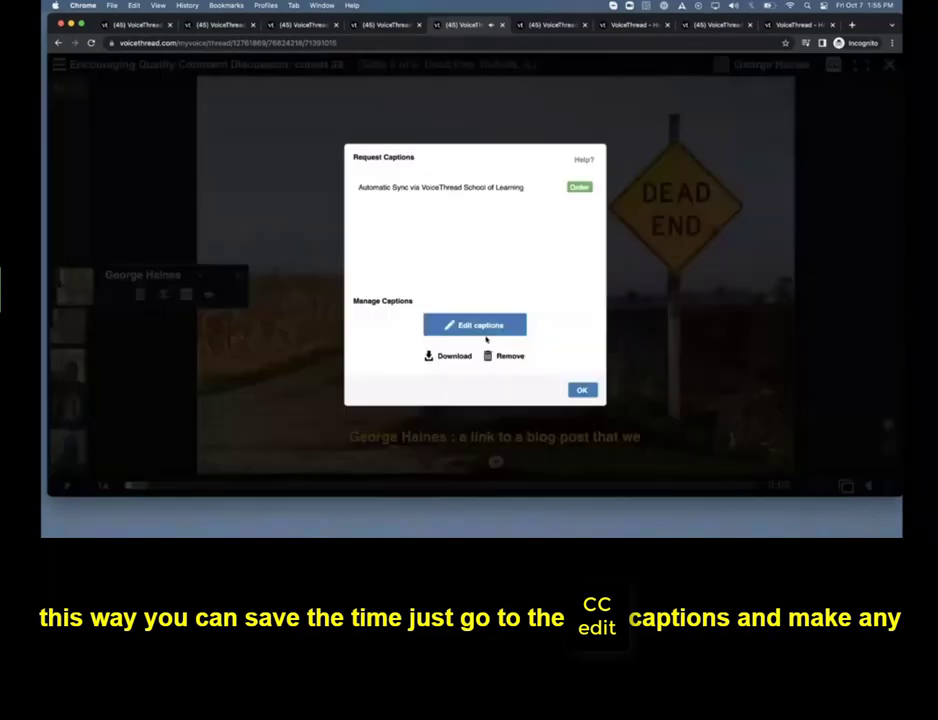
click(481, 326)
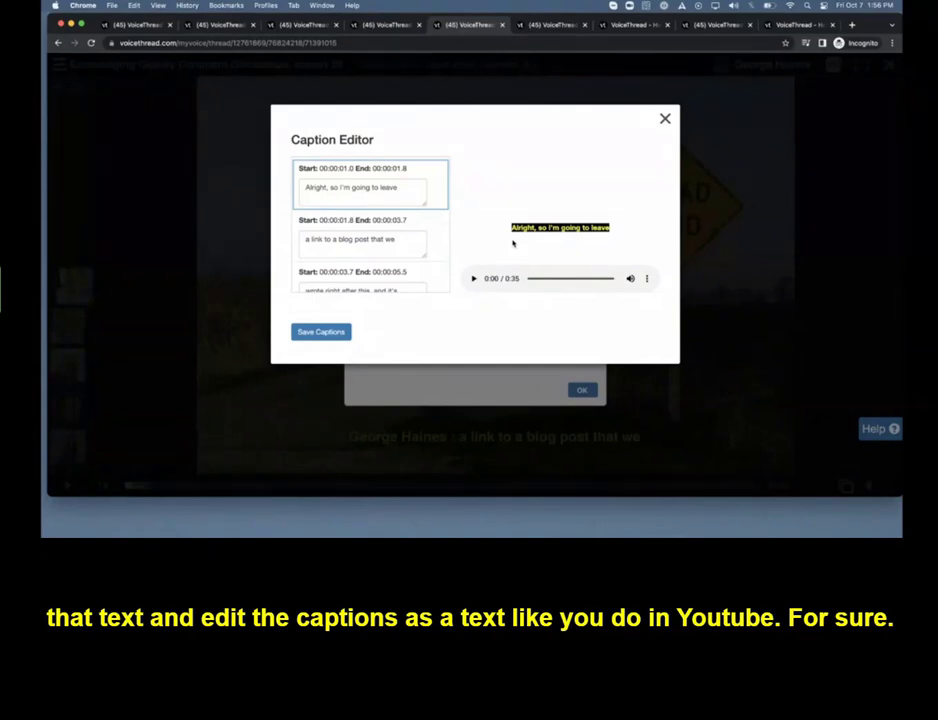
click(665, 119)
click(582, 390)
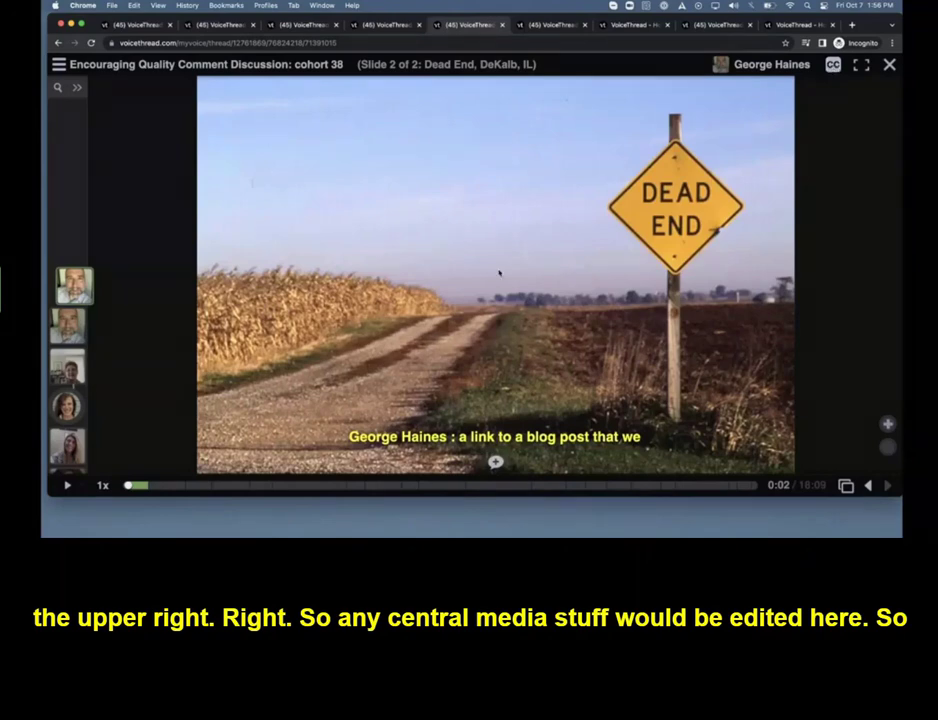
Show the closed caption options for the slide's central media
click(833, 64)
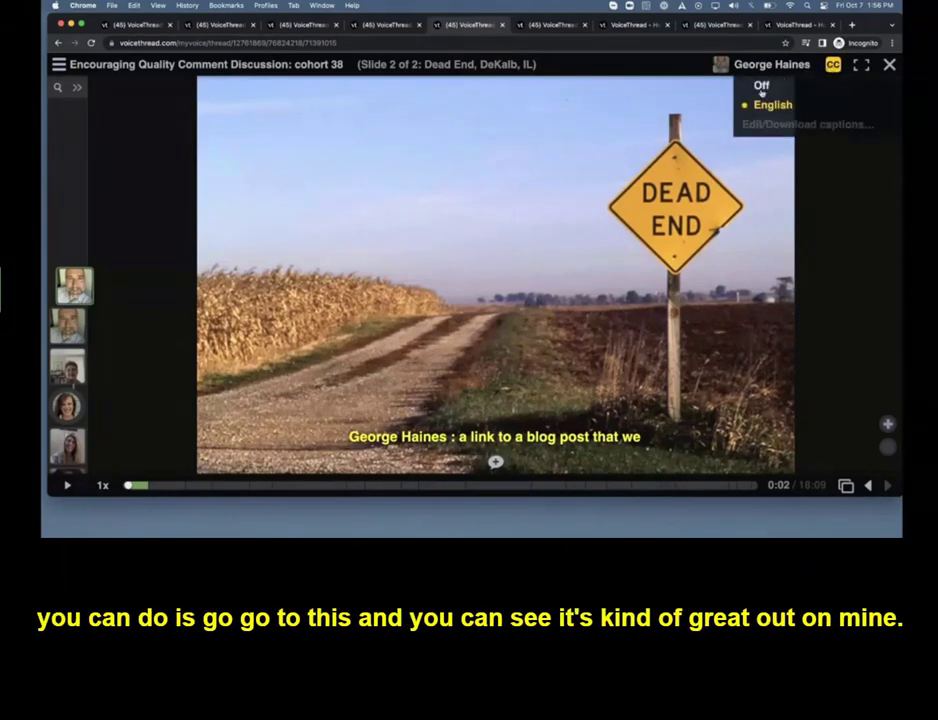